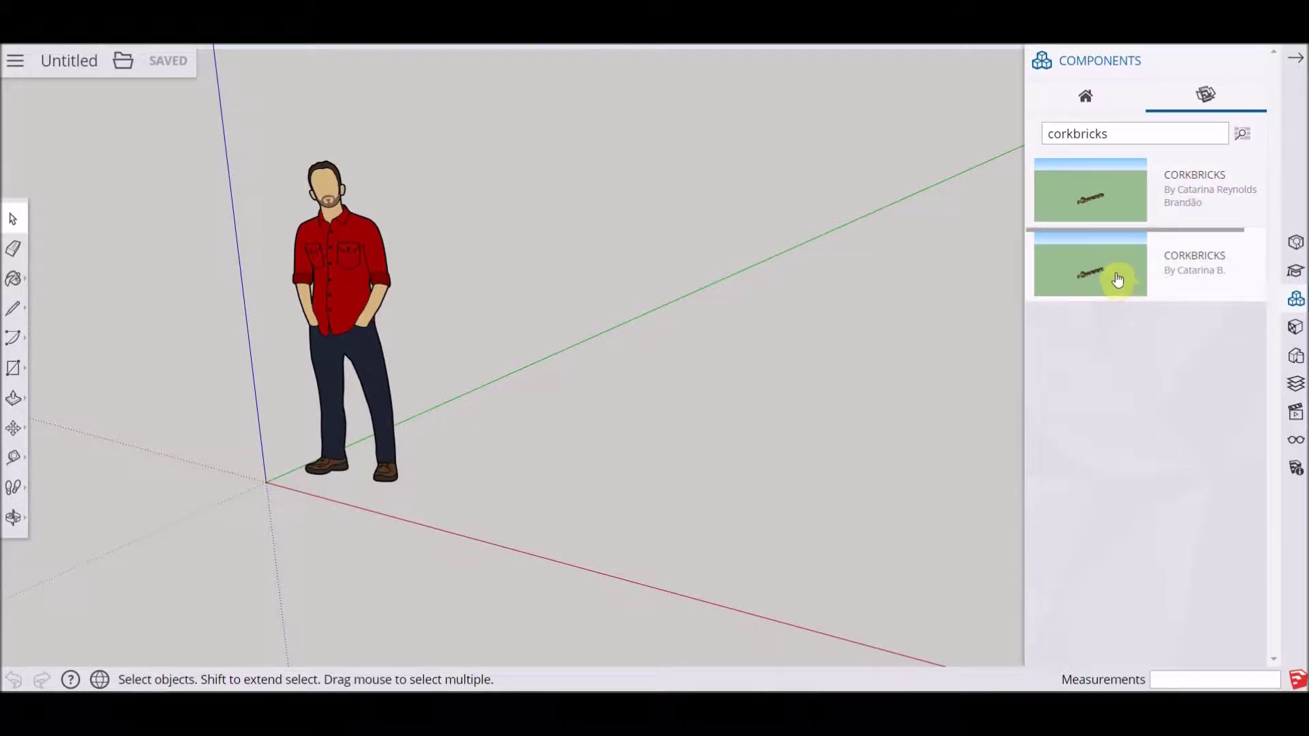
# - Place the CORKBRICKS component by Catarina B. on the ground beside the scale figure
pyautogui.click(570, 485)
pyautogui.moveTo(429, 255); pyautogui.dragTo(302, 404, button='middle')
pyautogui.click(13, 219)
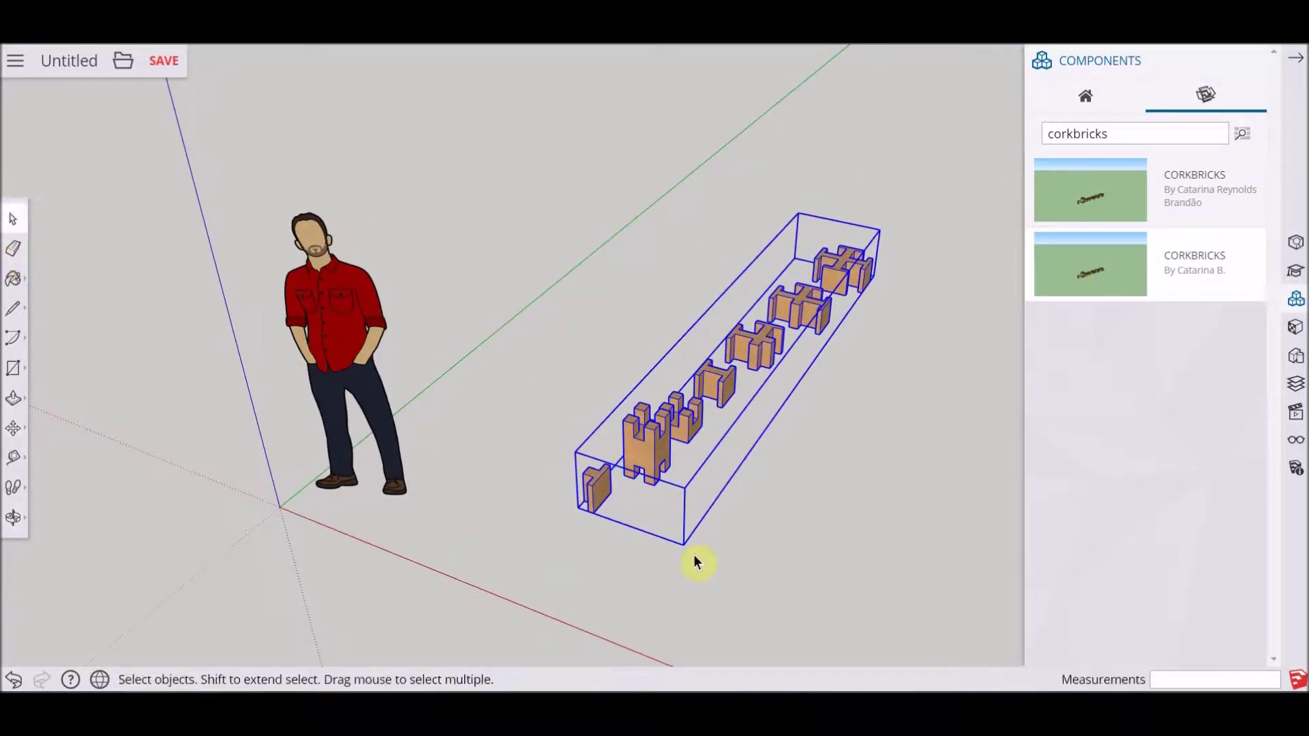
pyautogui.moveTo(721, 326); pyautogui.dragTo(738, 502, button='middle')
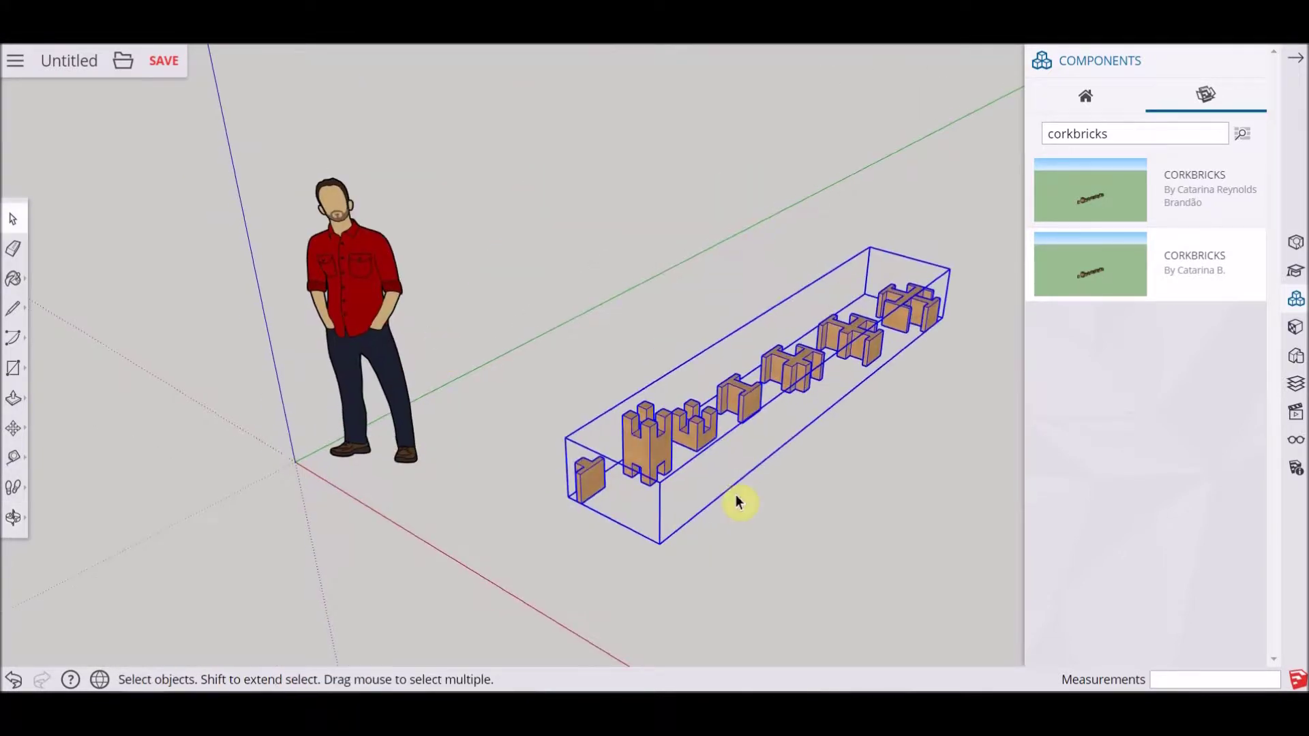
# - Open the CORKBRICKS component for editing and move its low notched Base brick out to the clear area in front of the others
pyautogui.doubleClick(704, 443)
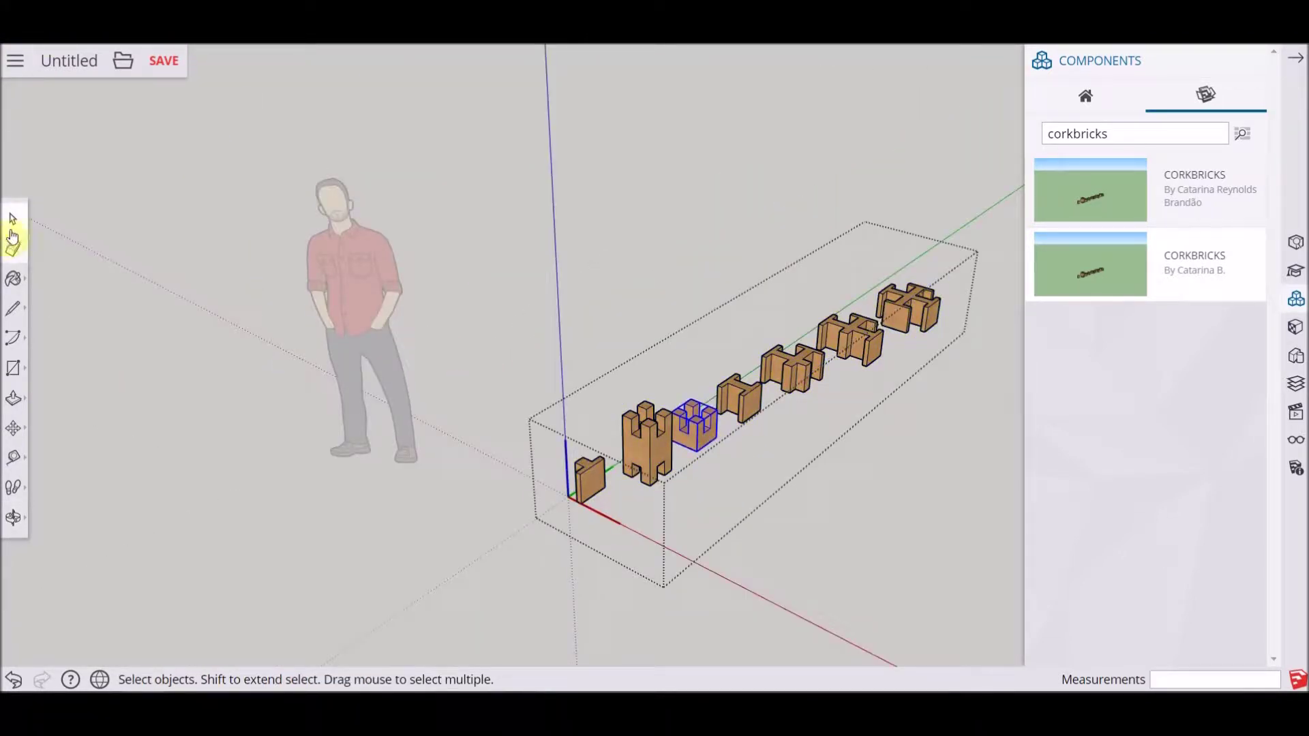
pyautogui.click(13, 431)
pyautogui.click(706, 450)
pyautogui.scroll(-3, 410, 242)
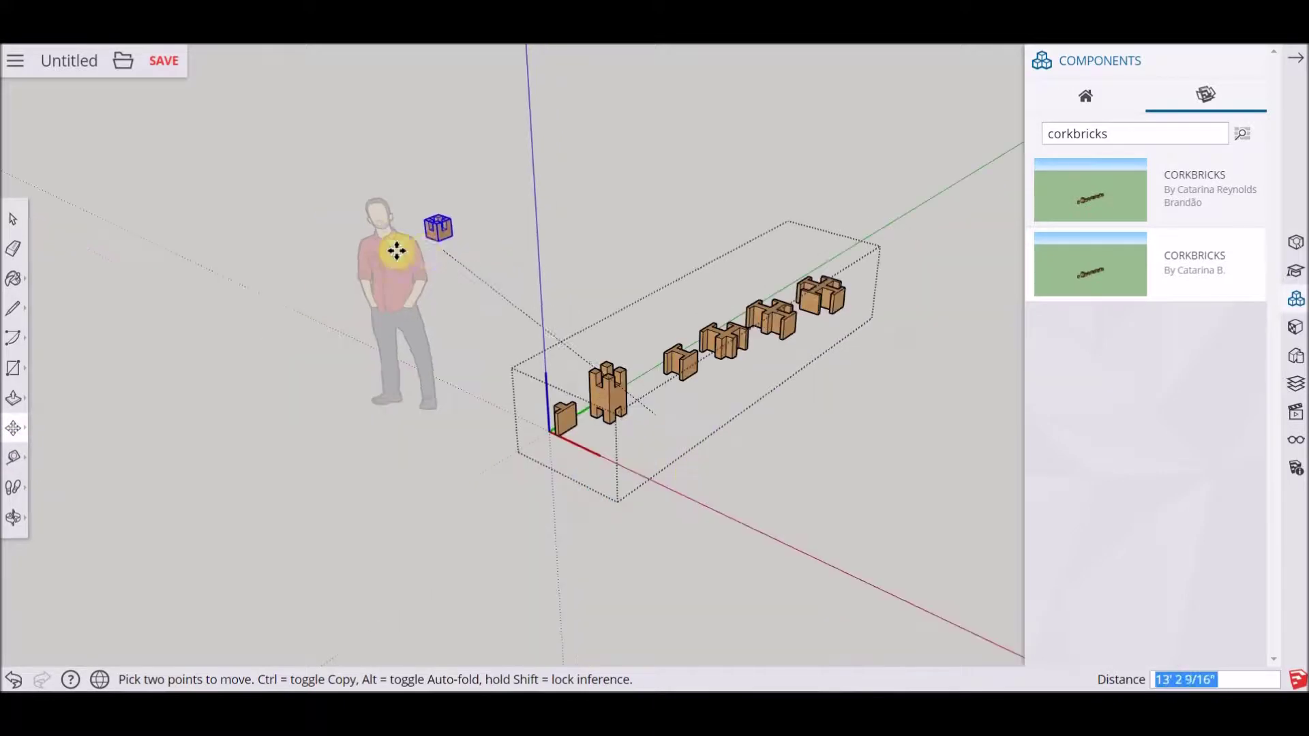
pyautogui.scroll(5, 716, 423)
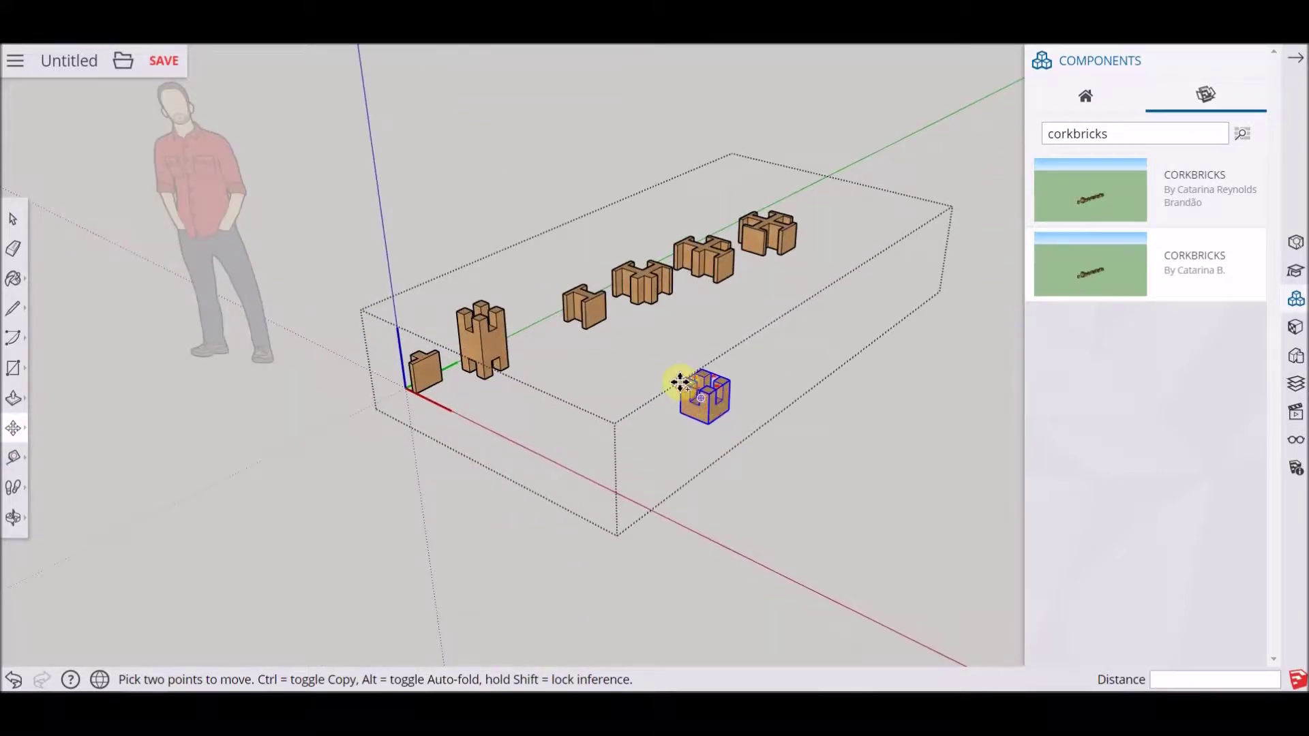
# - Copy the Base brick by one brick width along the red axis and array the copies into a straight row
pyautogui.press('ctrl')
pyautogui.click(702, 386)
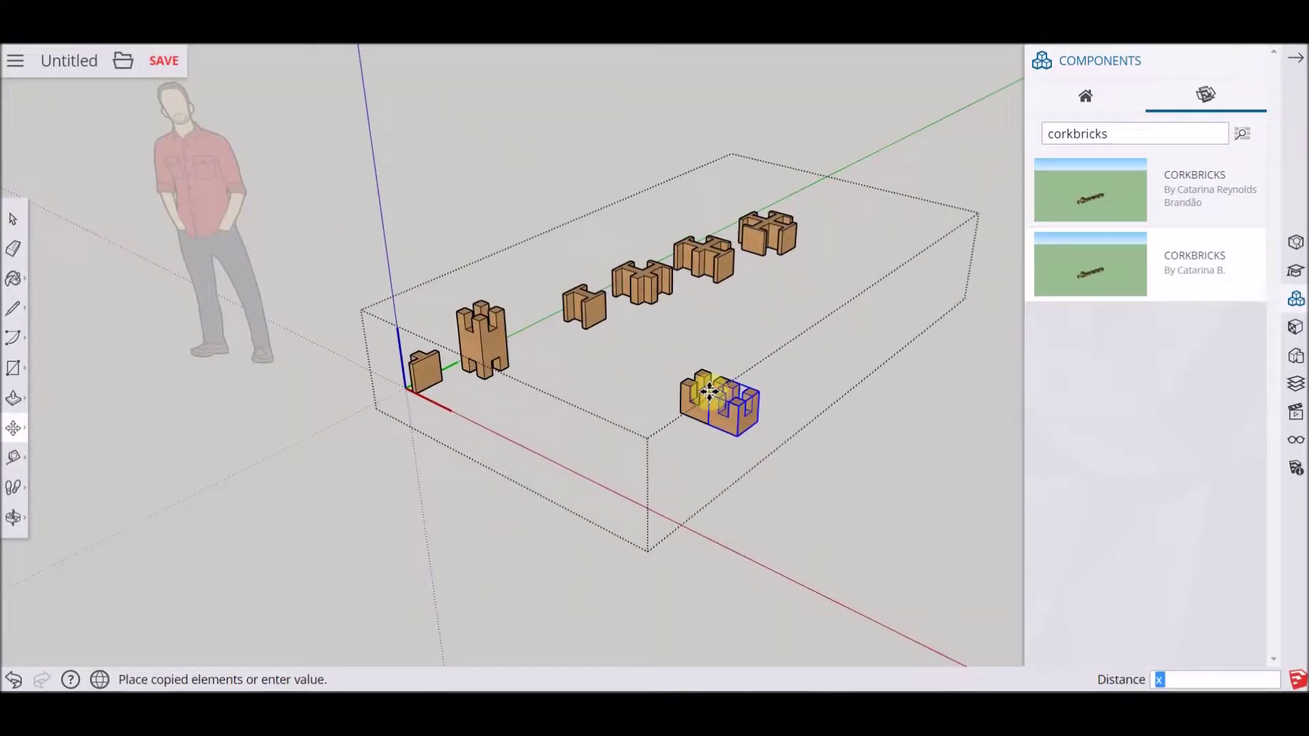
pyautogui.press('Return')
pyautogui.scroll(-3, 409, 339)
pyautogui.scroll(4, 798, 453)
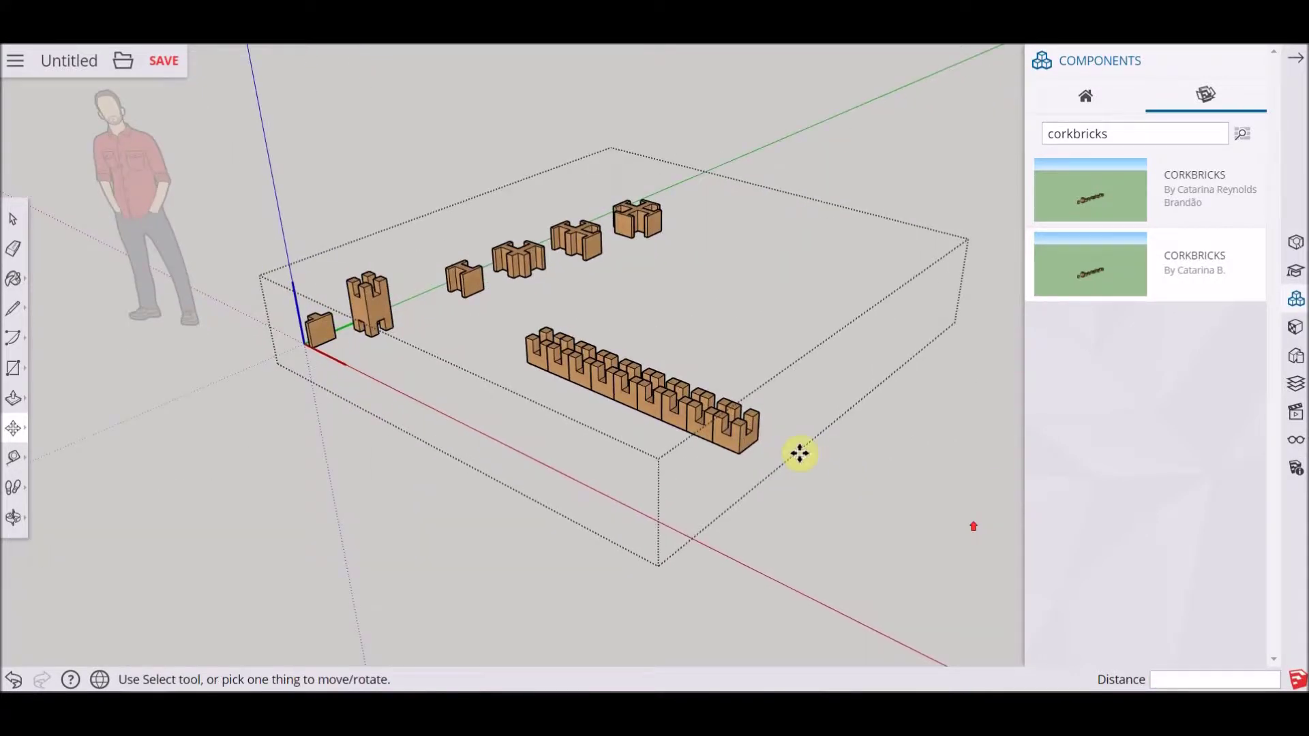
# - Select the whole row of Base bricks and duplicate it as a second parallel row spaced along the green axis
pyautogui.click(16, 219)
pyautogui.click(682, 408)
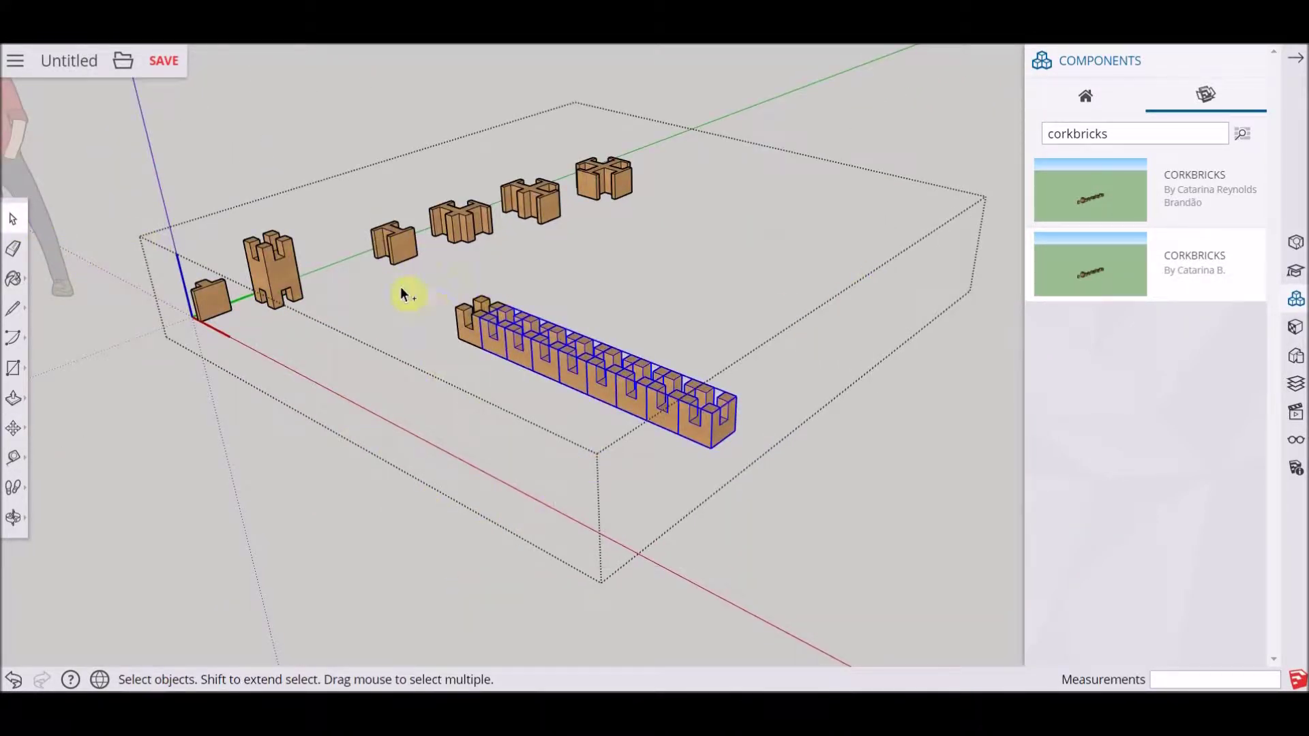
pyautogui.click(13, 428)
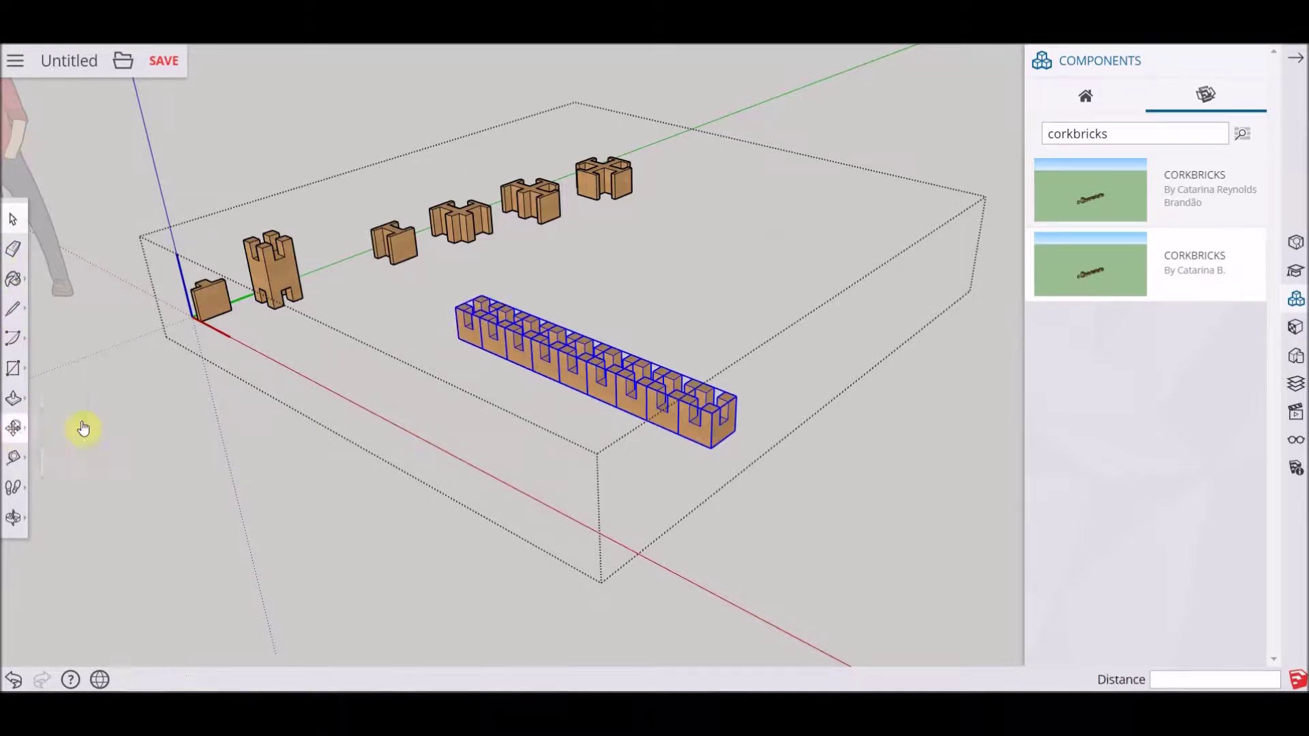
pyautogui.click(710, 420)
pyautogui.click(840, 328)
# - Copy the first row's end brick four times toward the second row to form a connecting row
pyautogui.moveTo(599, 455); pyautogui.dragTo(552, 492, button='middle')
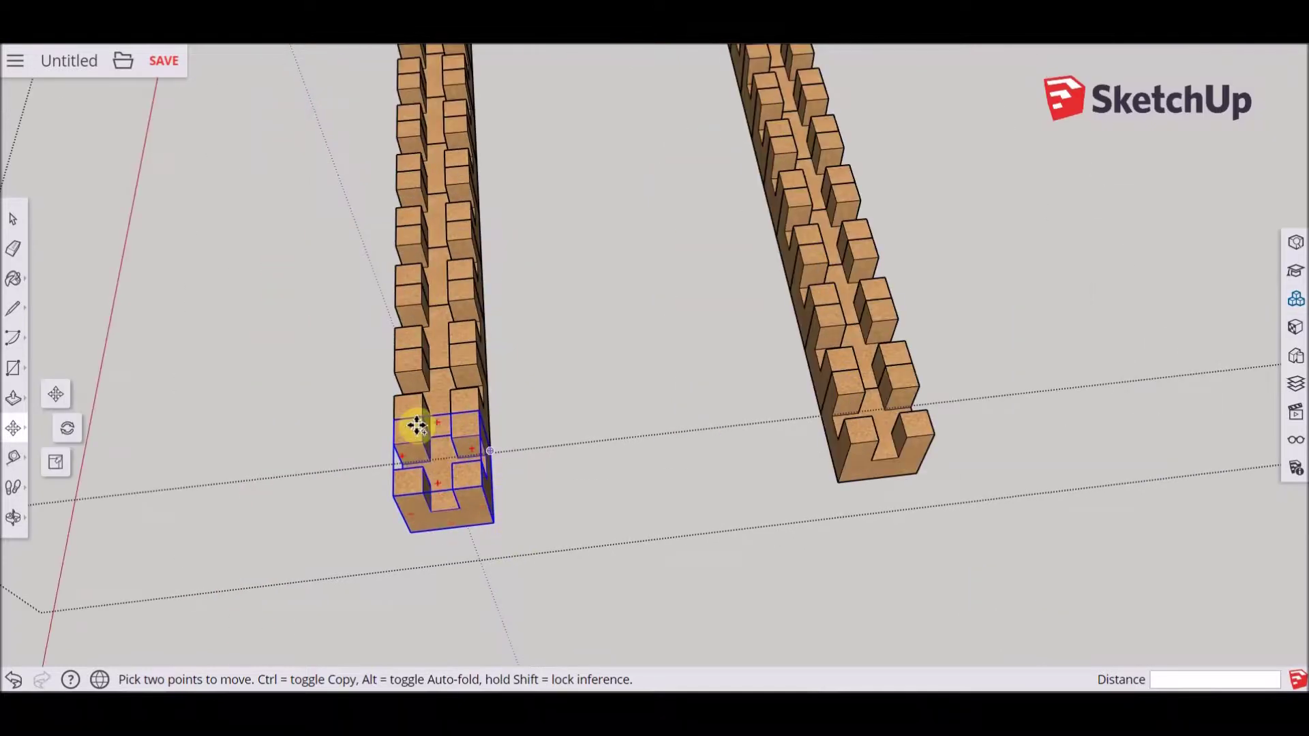
pyautogui.click(477, 418)
pyautogui.press('ctrl')
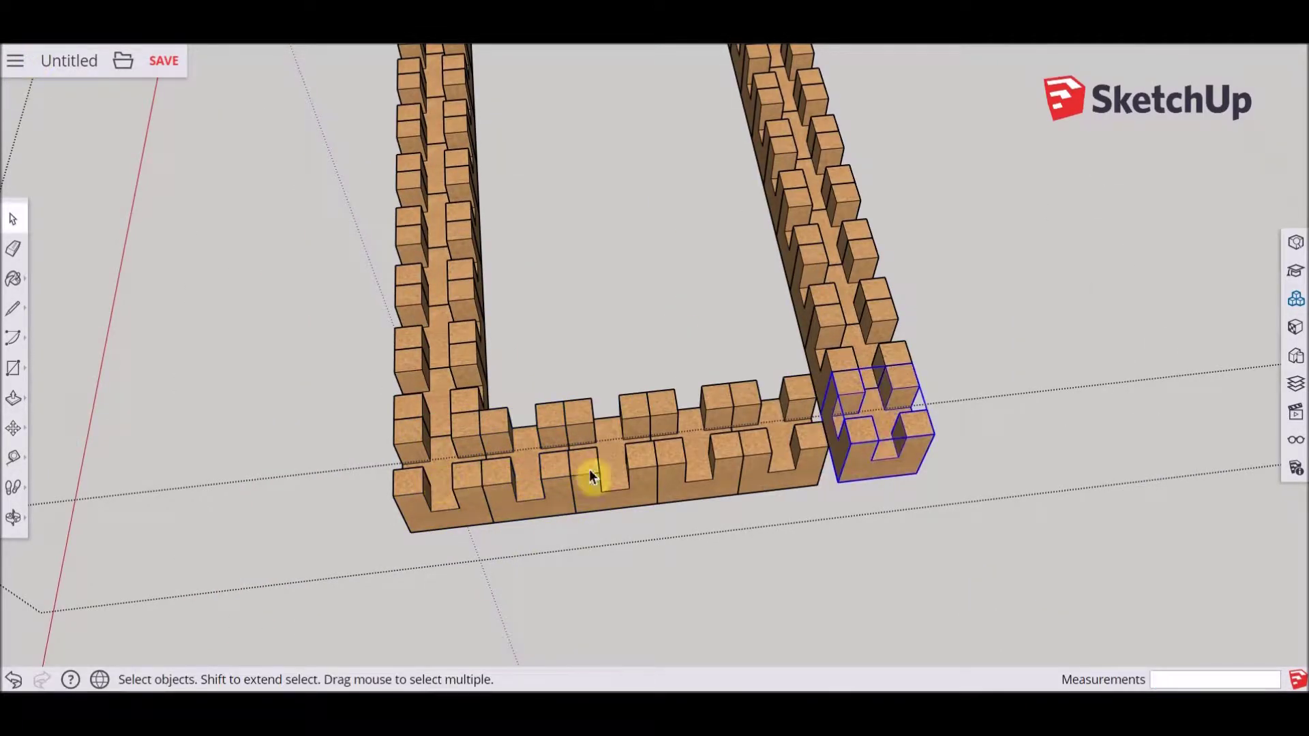
# - Move the second long row about 2 1/16" inward so it meets the end of the connecting row
pyautogui.scroll(-1, 674, 472)
pyautogui.moveTo(673, 472); pyautogui.dragTo(761, 385, button='middle')
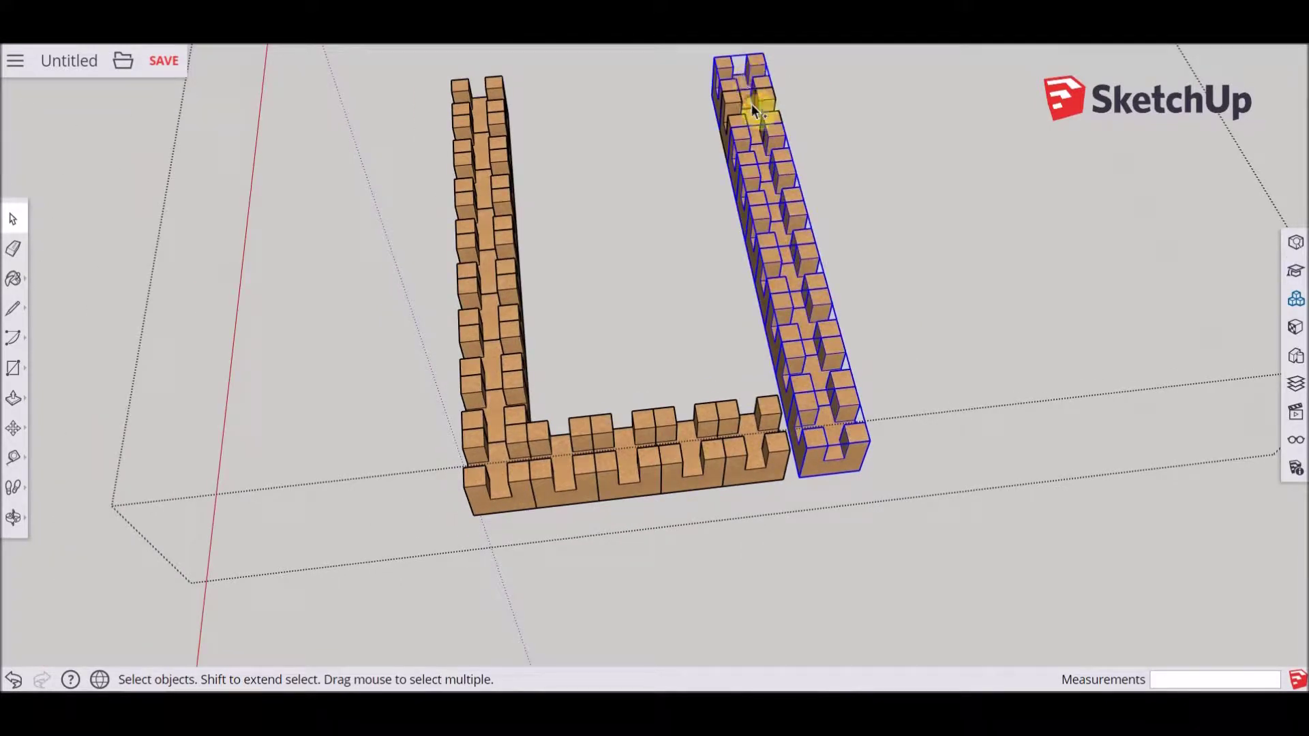
pyautogui.click(13, 428)
pyautogui.click(809, 439)
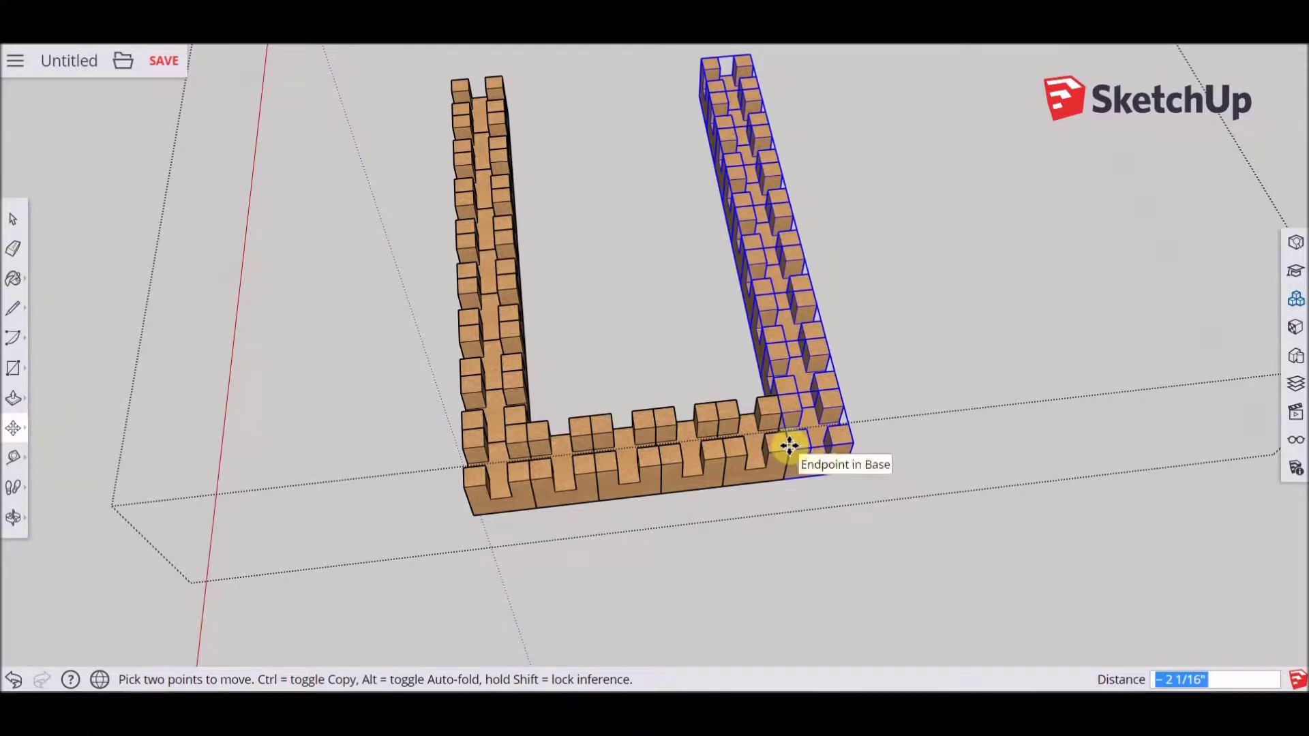
# - Select the second long row with the adjoining two connecting bricks and move them outward to open a gap in the connecting row
pyautogui.press('space')
pyautogui.keyDown('shift'); pyautogui.click(705, 462); pyautogui.keyUp('shift')
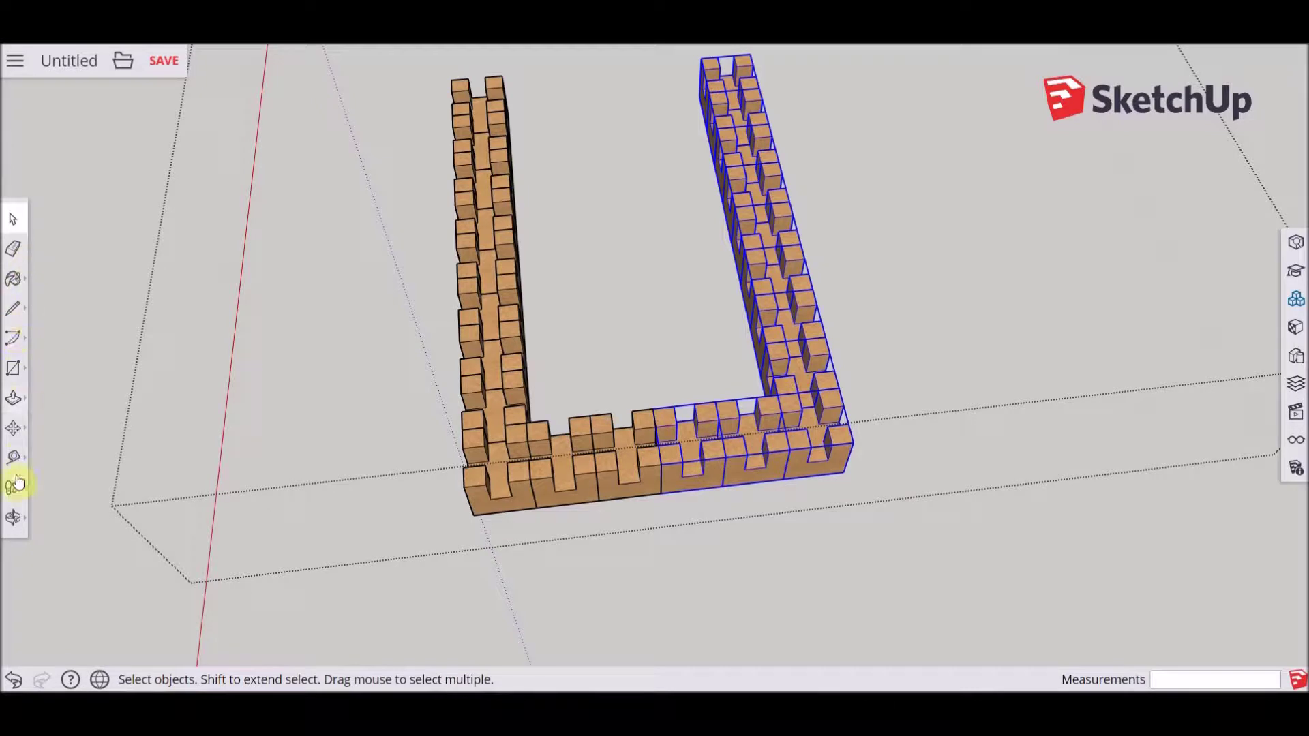
pyautogui.press('m')
pyautogui.click(658, 459)
pyautogui.click(750, 455)
# - Copy one connecting brick across the gap onto the end of the half that was moved outward
pyautogui.click(611, 474)
pyautogui.press('ctrl')
pyautogui.click(754, 453)
# - Select the first long row with its connecting bricks and move them about 3 13/16" to close the gap
pyautogui.press('space')
pyautogui.moveTo(403, 586); pyautogui.dragTo(692, 74)
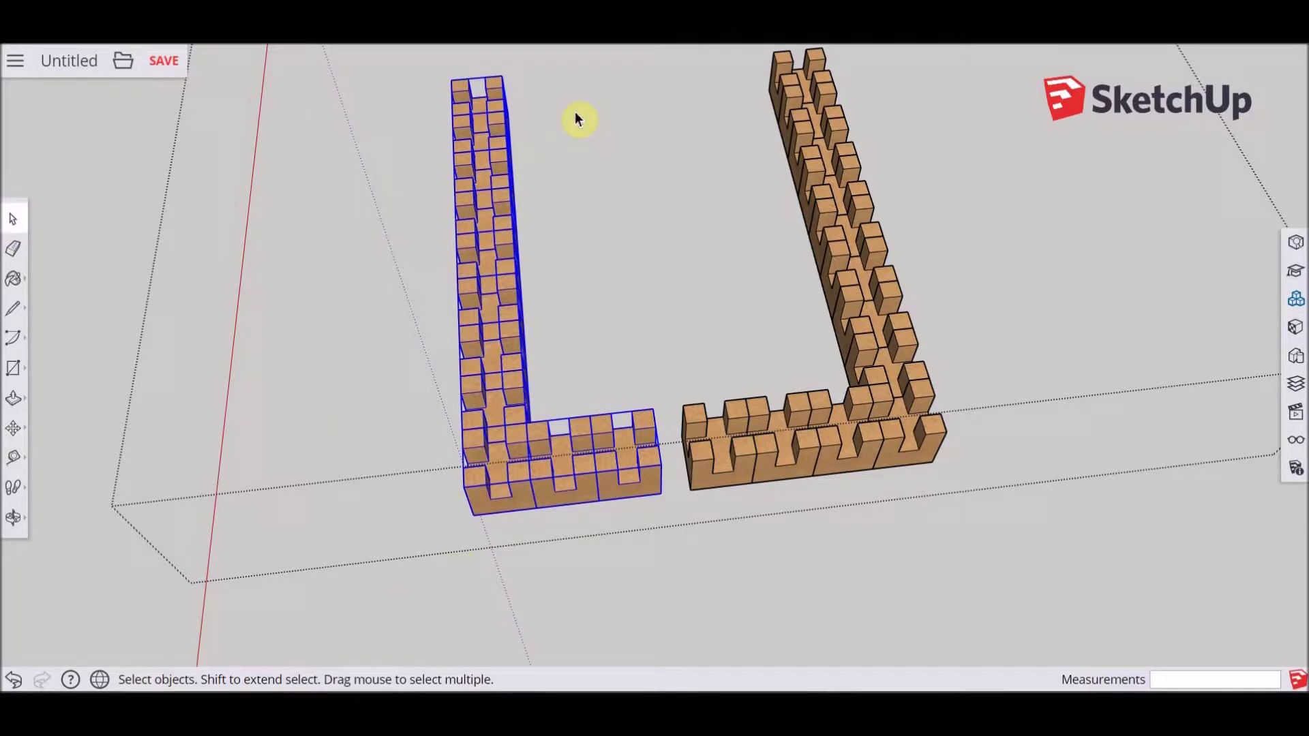
pyautogui.click(25, 433)
pyautogui.click(678, 459)
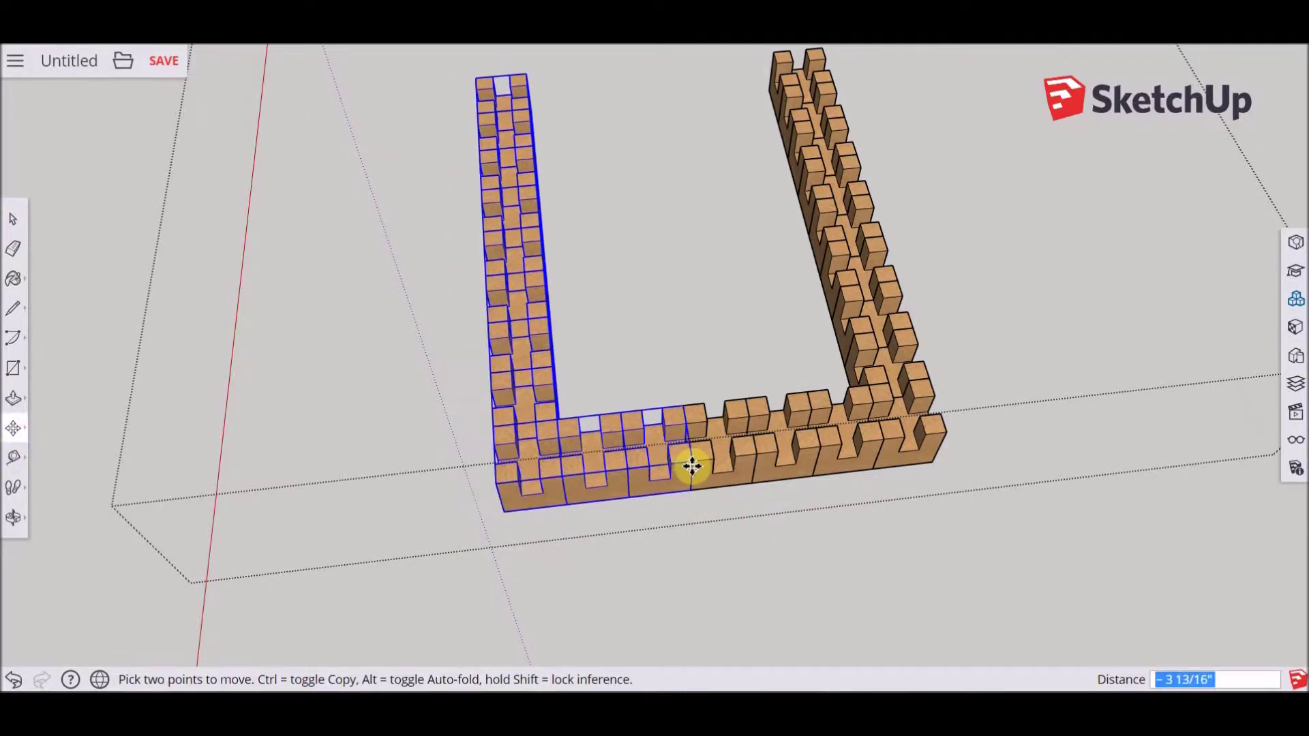
# - Copy the middle brick of the connecting row four times inward to build a centre column between the long rows
pyautogui.moveTo(606, 520); pyautogui.dragTo(956, 398, button='middle')
pyautogui.click(12, 219)
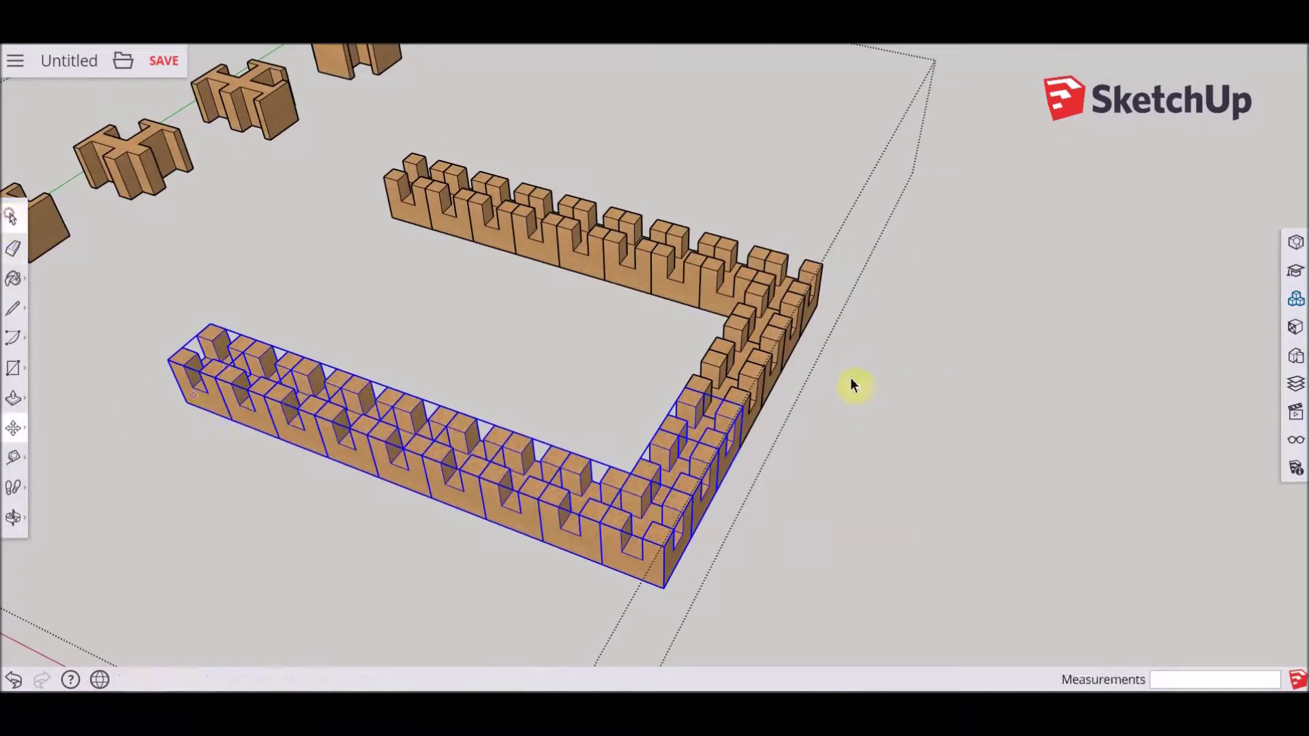
pyautogui.click(746, 386)
pyautogui.moveTo(746, 420); pyautogui.dragTo(471, 639, button='middle')
pyautogui.click(13, 429)
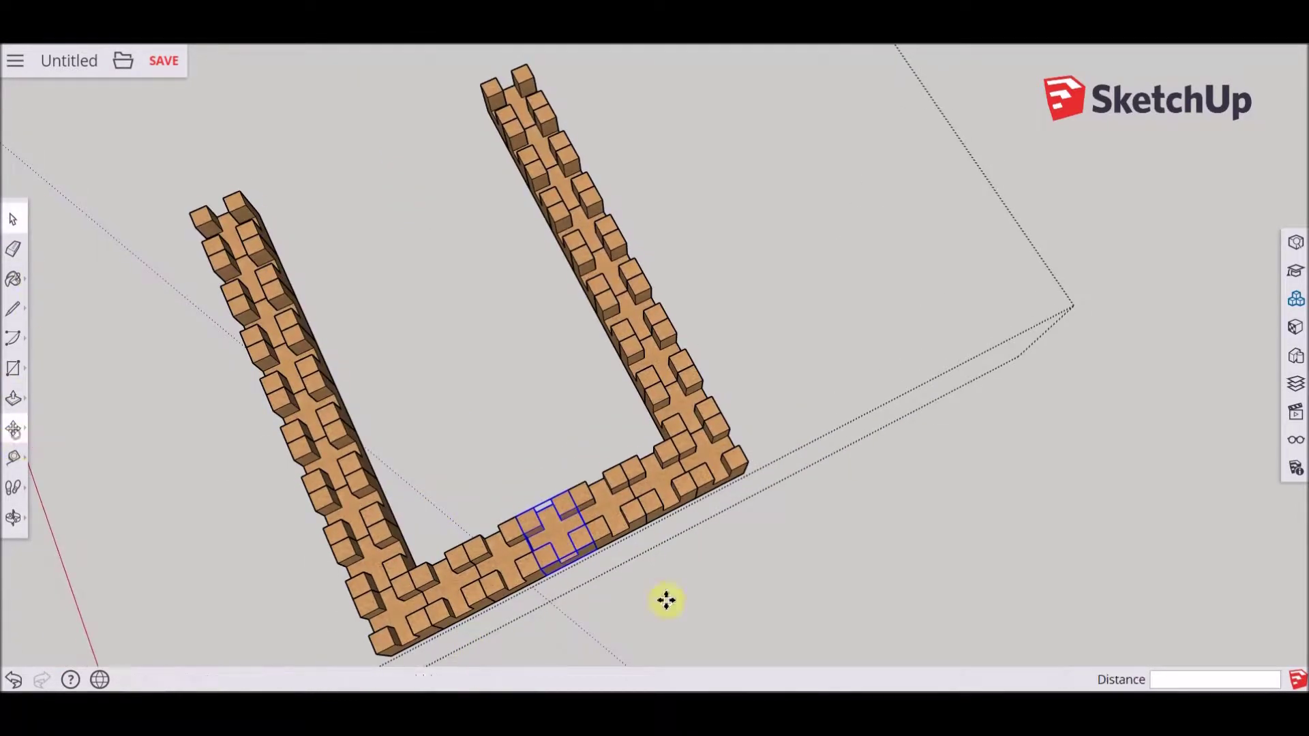
pyautogui.press('ctrl')
pyautogui.click(541, 569)
pyautogui.click(514, 520)
pyautogui.click(516, 518)
pyautogui.press('ctrl')
pyautogui.click(493, 464)
pyautogui.click(492, 464)
pyautogui.click(468, 416)
pyautogui.click(467, 415)
pyautogui.click(446, 370)
# - Build a crossbar by copying two bricks from the column's end to one long row, and duplicate that pair to the opposite row
pyautogui.click(445, 371)
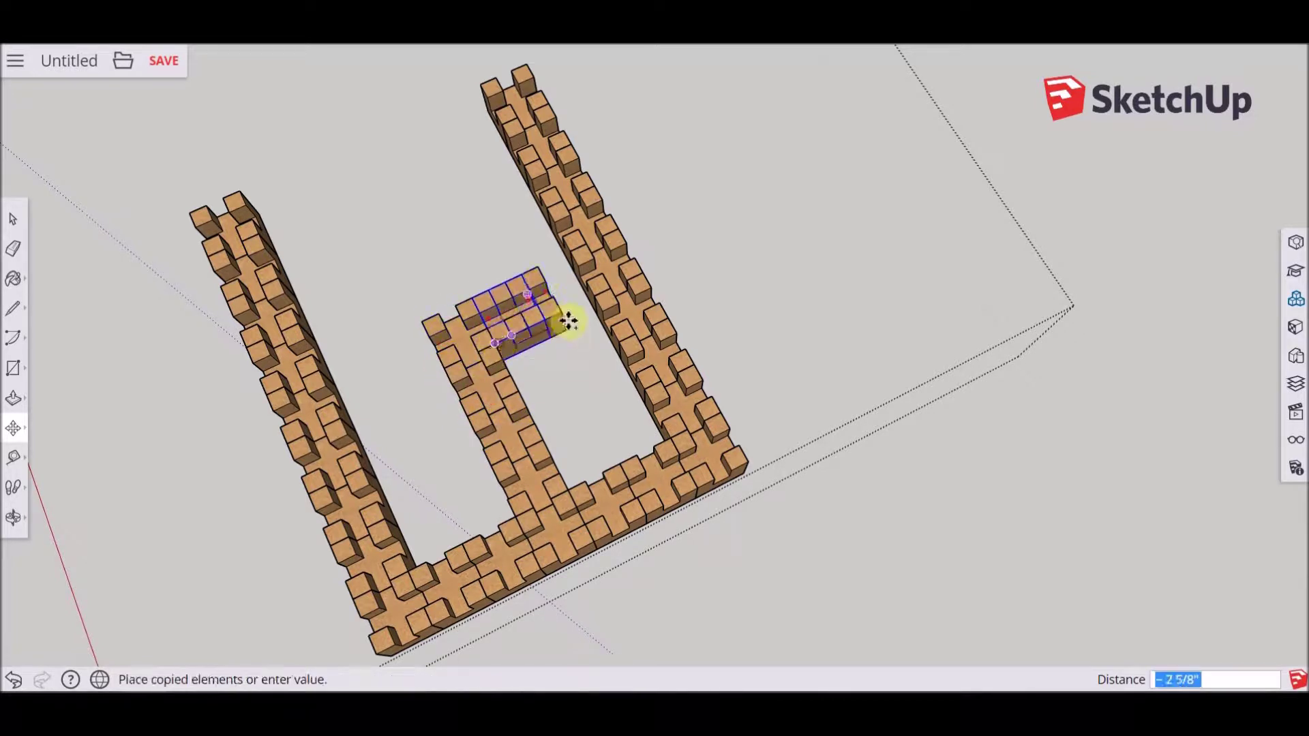
pyautogui.click(591, 299)
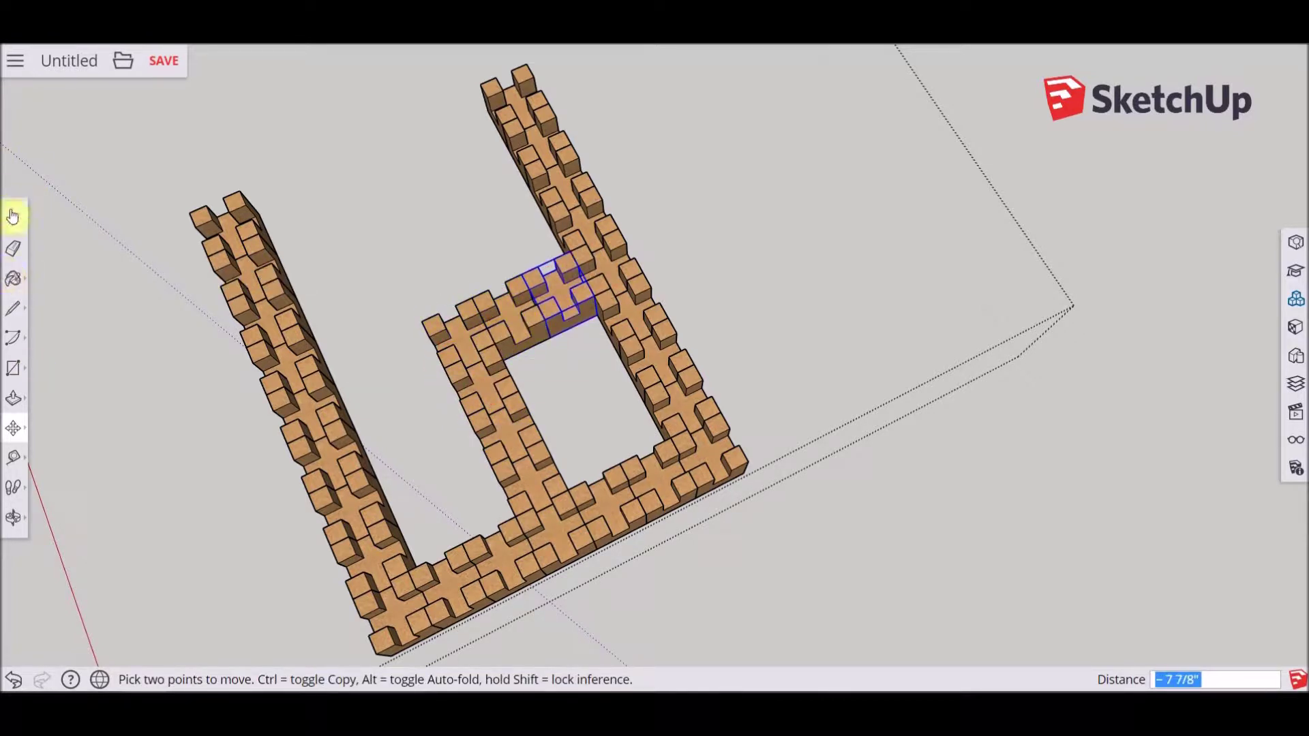
pyautogui.click(12, 218)
pyautogui.click(8, 430)
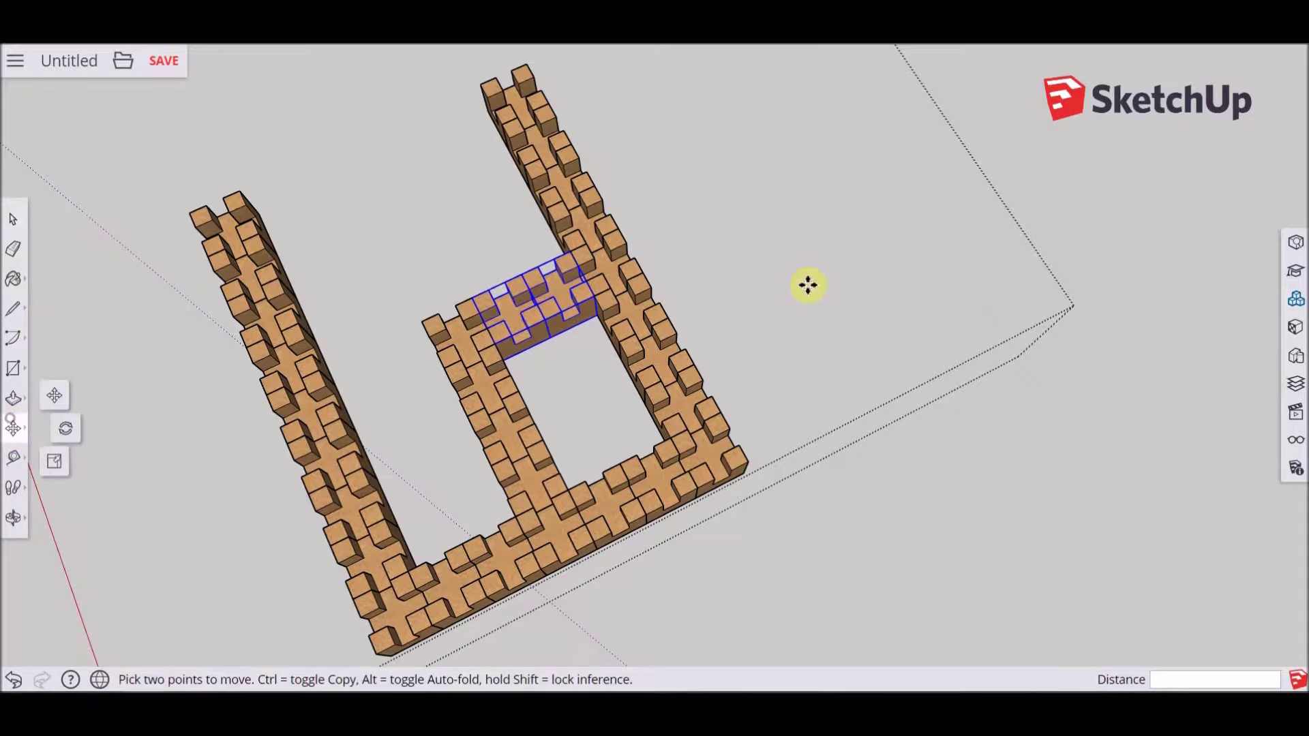
pyautogui.click(592, 292)
pyautogui.press('ctrl')
pyautogui.click(445, 361)
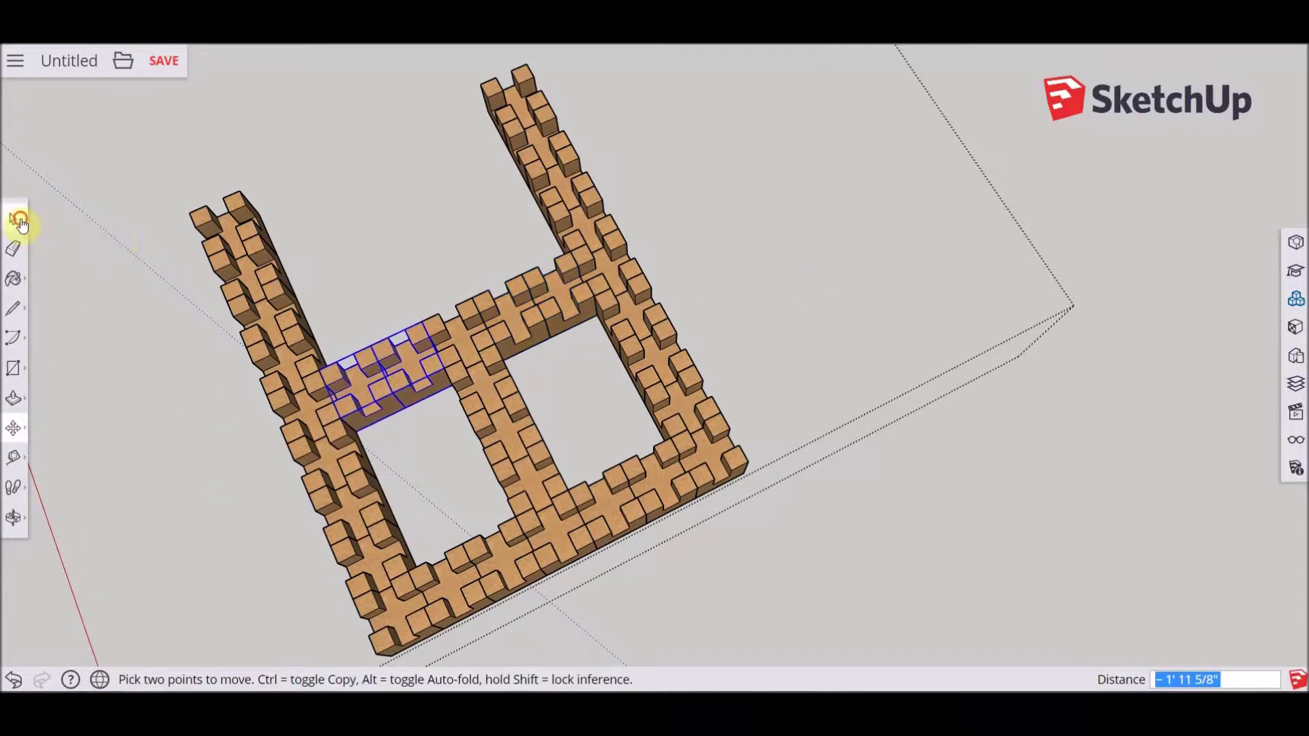
# - Select the centre column and full crossbar and copy them about 2' 7 9/16" along the long rows to close the open end
pyautogui.click(17, 219)
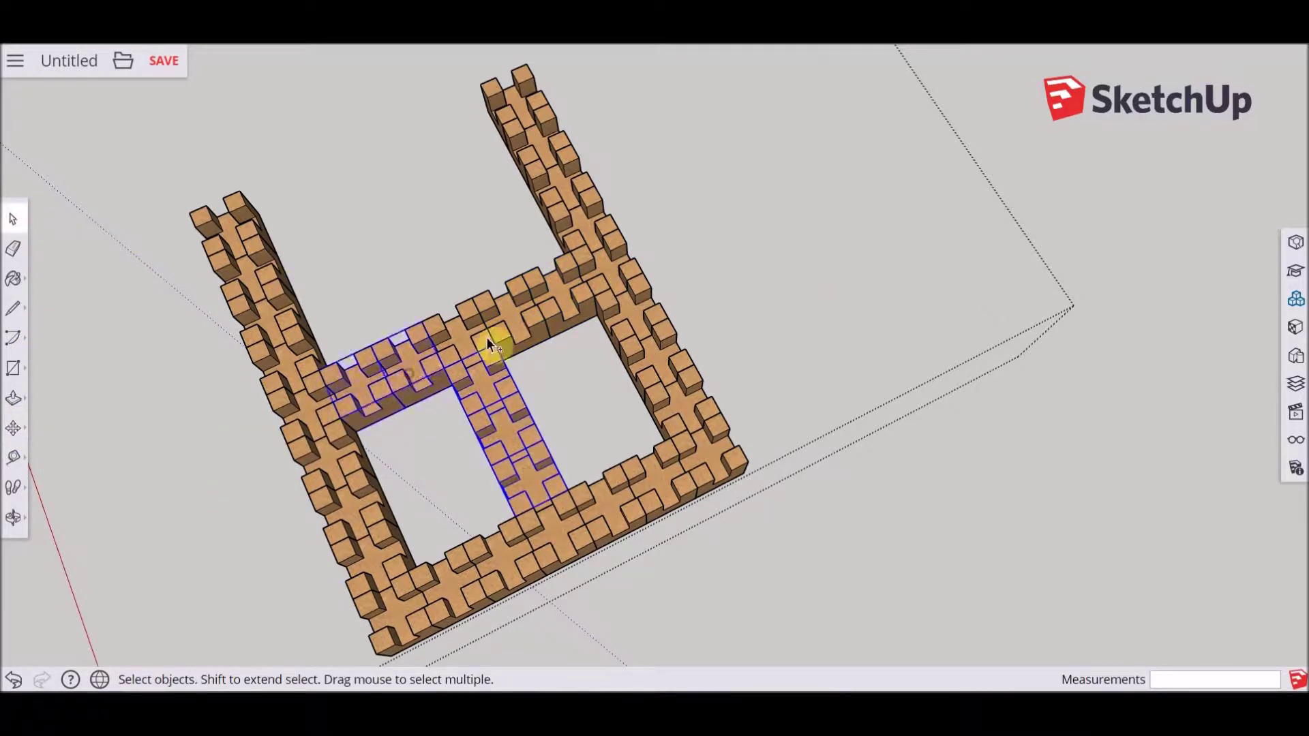
pyautogui.click(13, 428)
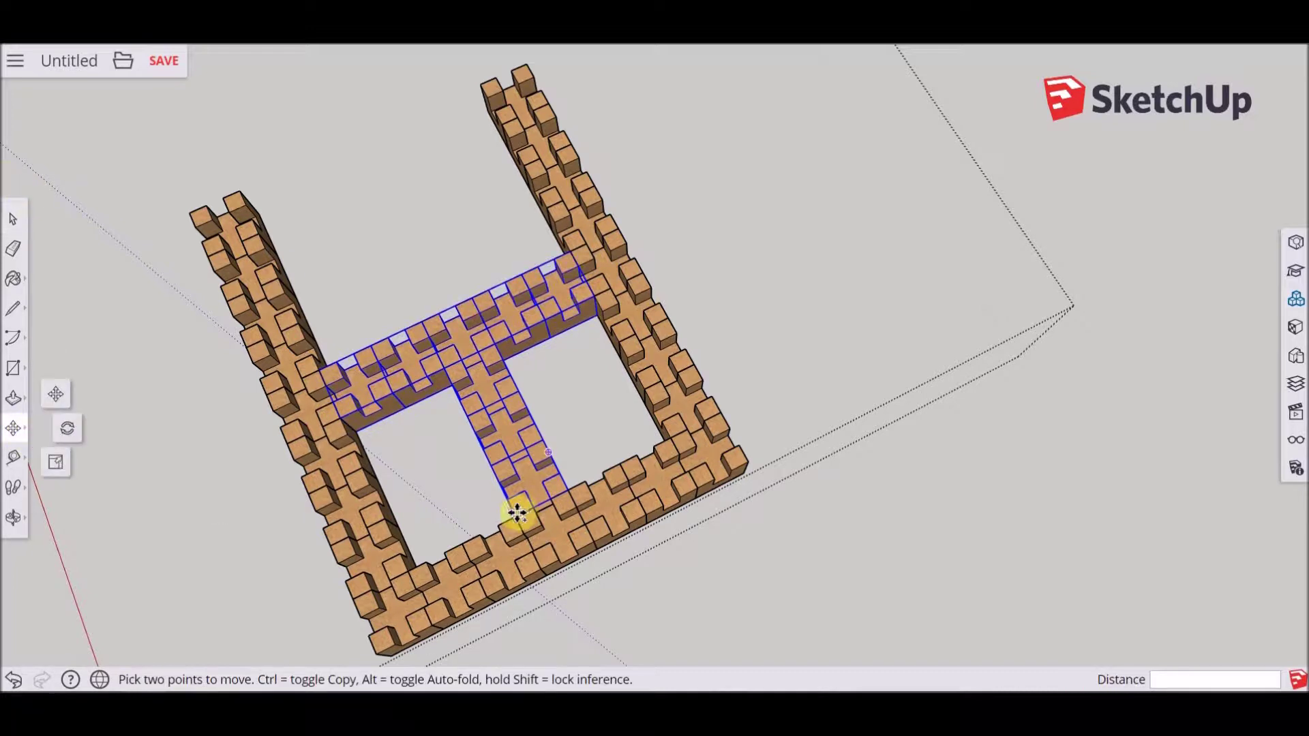
pyautogui.click(515, 516)
pyautogui.press('ctrl')
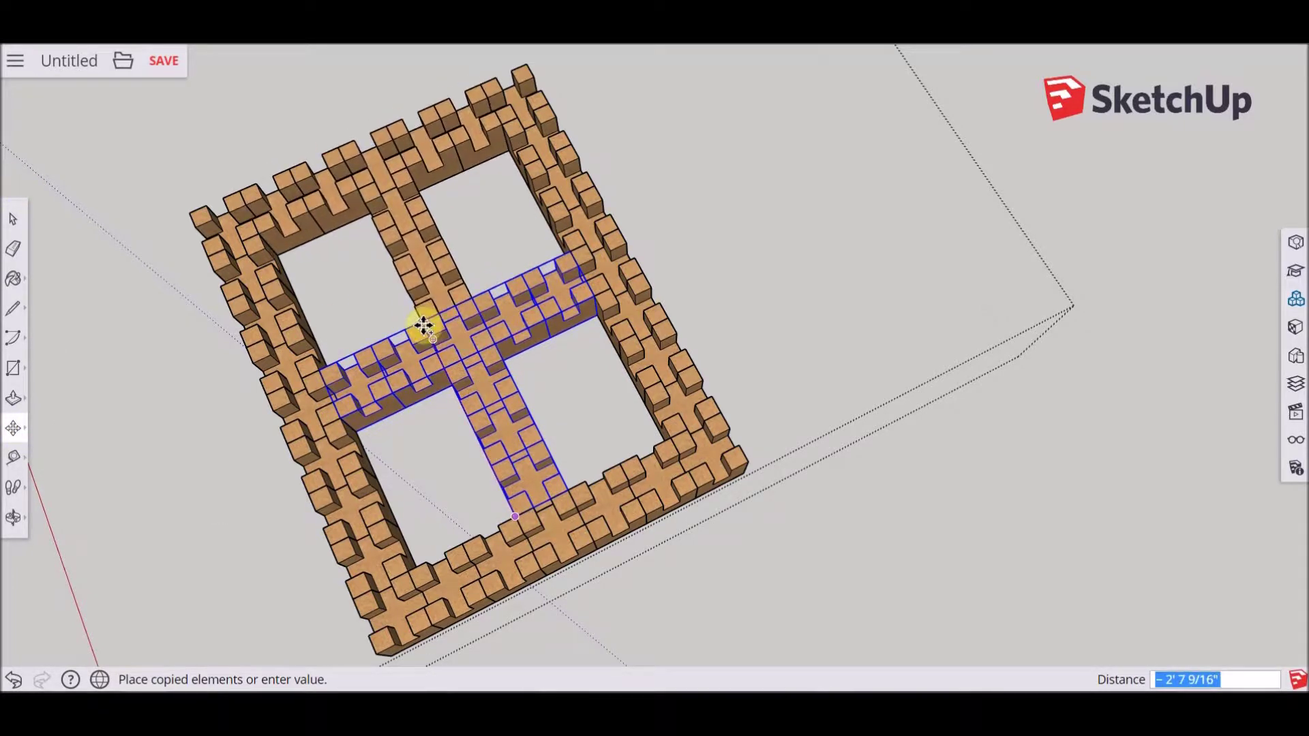
pyautogui.click(421, 321)
# - Select the complete end row at the newly closed side and move it away from the rest of the frame
pyautogui.moveTo(139, 290); pyautogui.dragTo(255, 348, button='middle')
pyautogui.press('space')
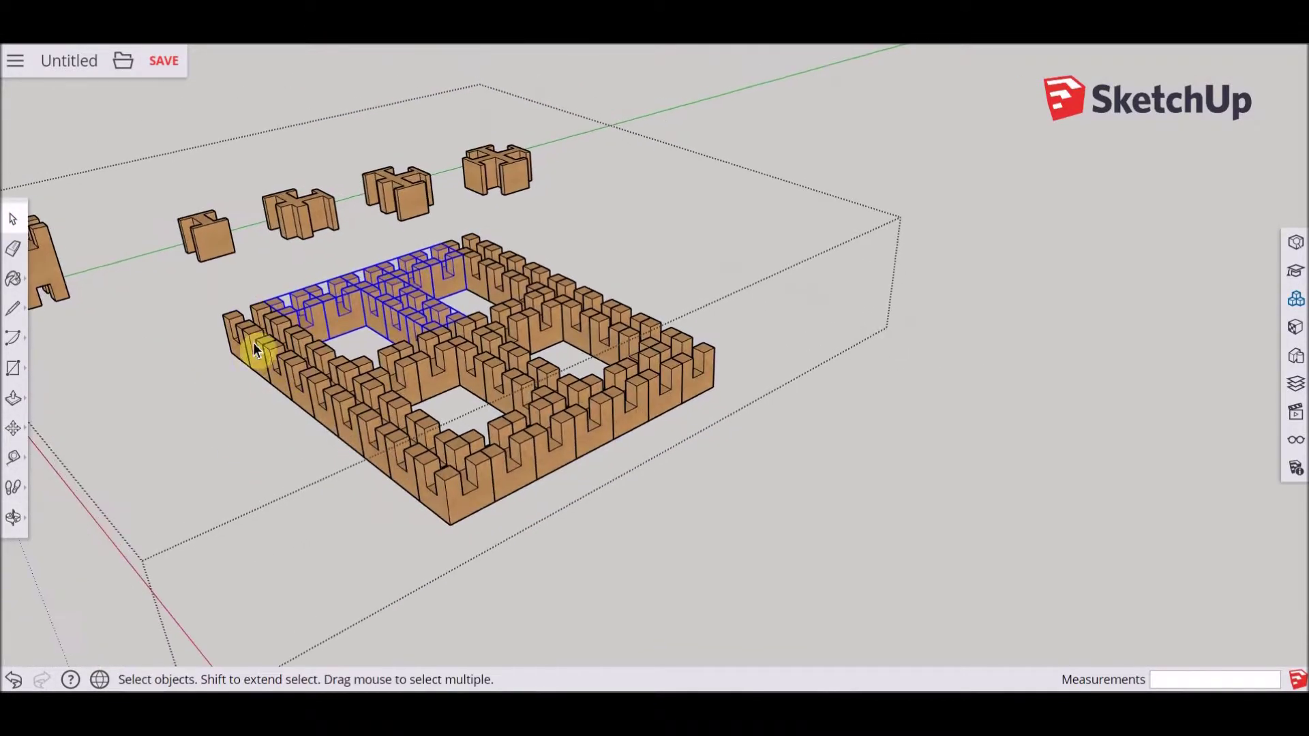
pyautogui.moveTo(407, 518); pyautogui.dragTo(229, 344, button='middle')
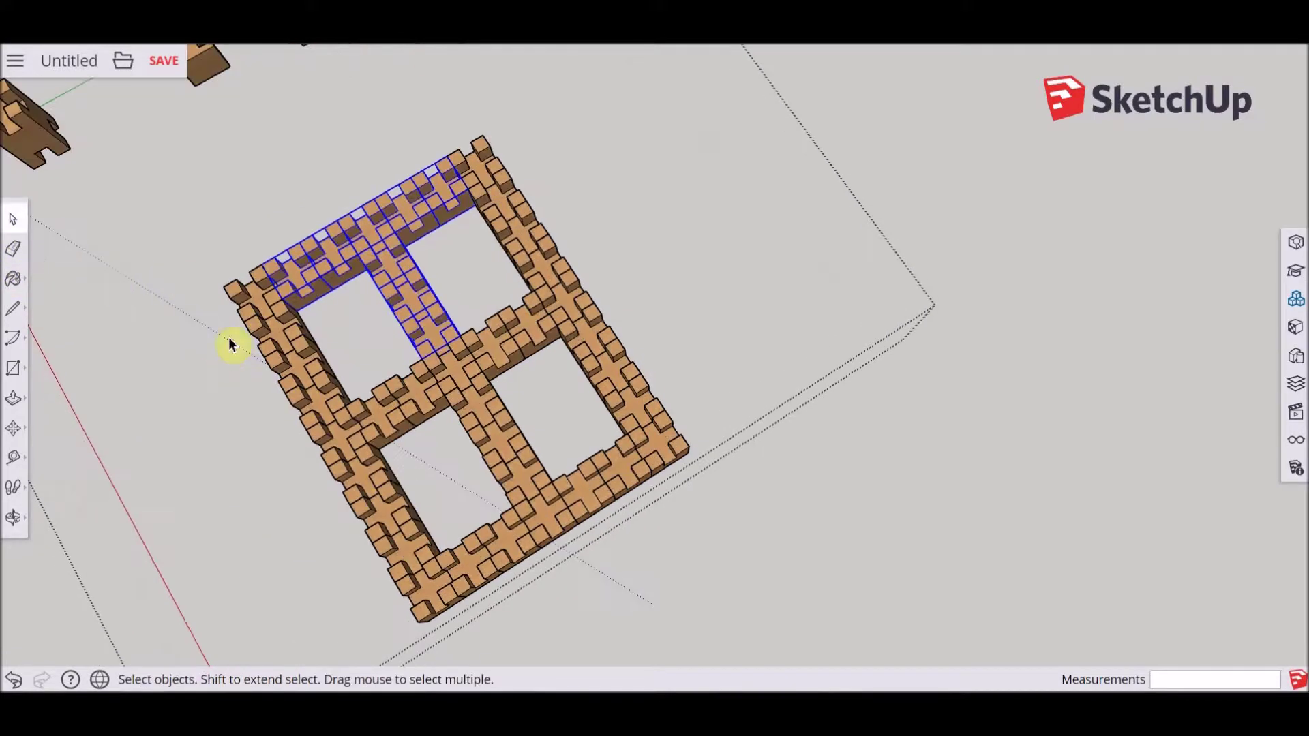
pyautogui.keyDown('shift'); pyautogui.click(408, 292); pyautogui.keyUp('shift')
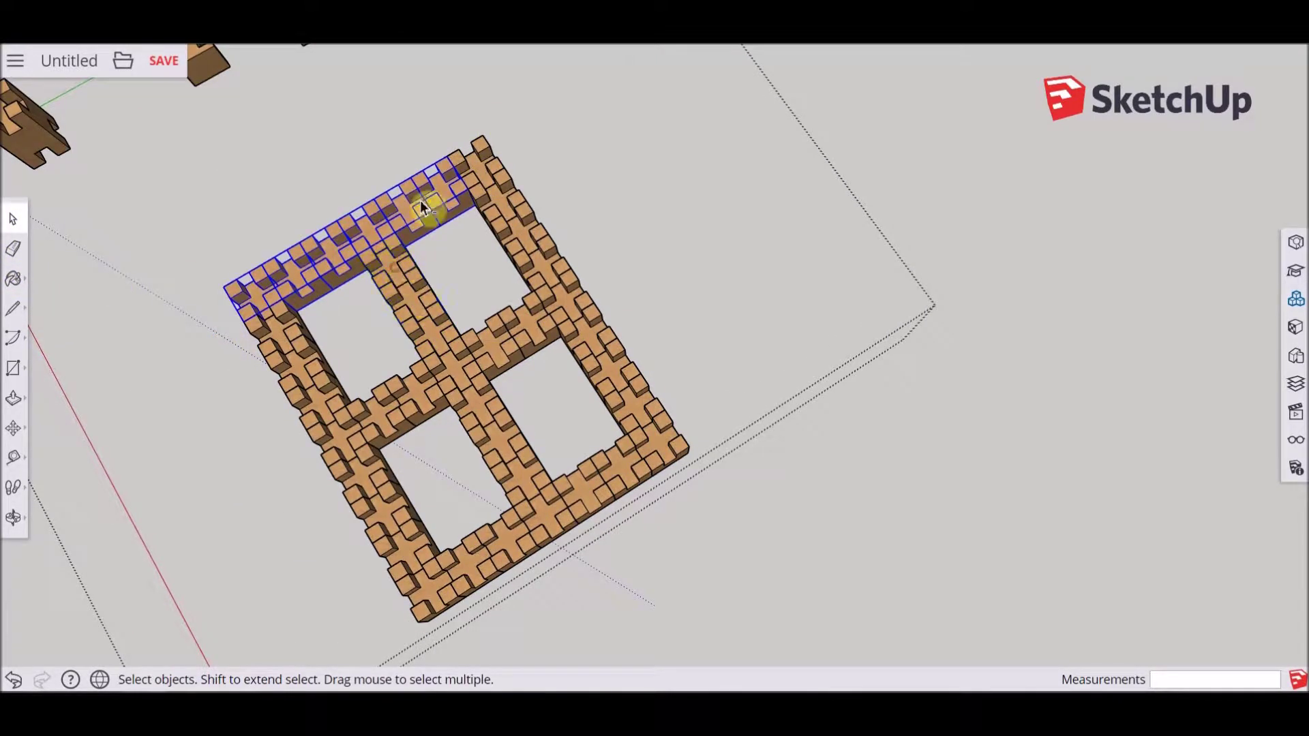
pyautogui.click(14, 429)
pyautogui.click(225, 400)
pyautogui.click(213, 380)
# - Copy the end bricks of both long rows and the centre column outward to lengthen all three by one brick
pyautogui.click(14, 219)
pyautogui.click(255, 324)
pyautogui.keyDown('shift'); pyautogui.click(405, 261); pyautogui.keyUp('shift')
pyautogui.click(13, 435)
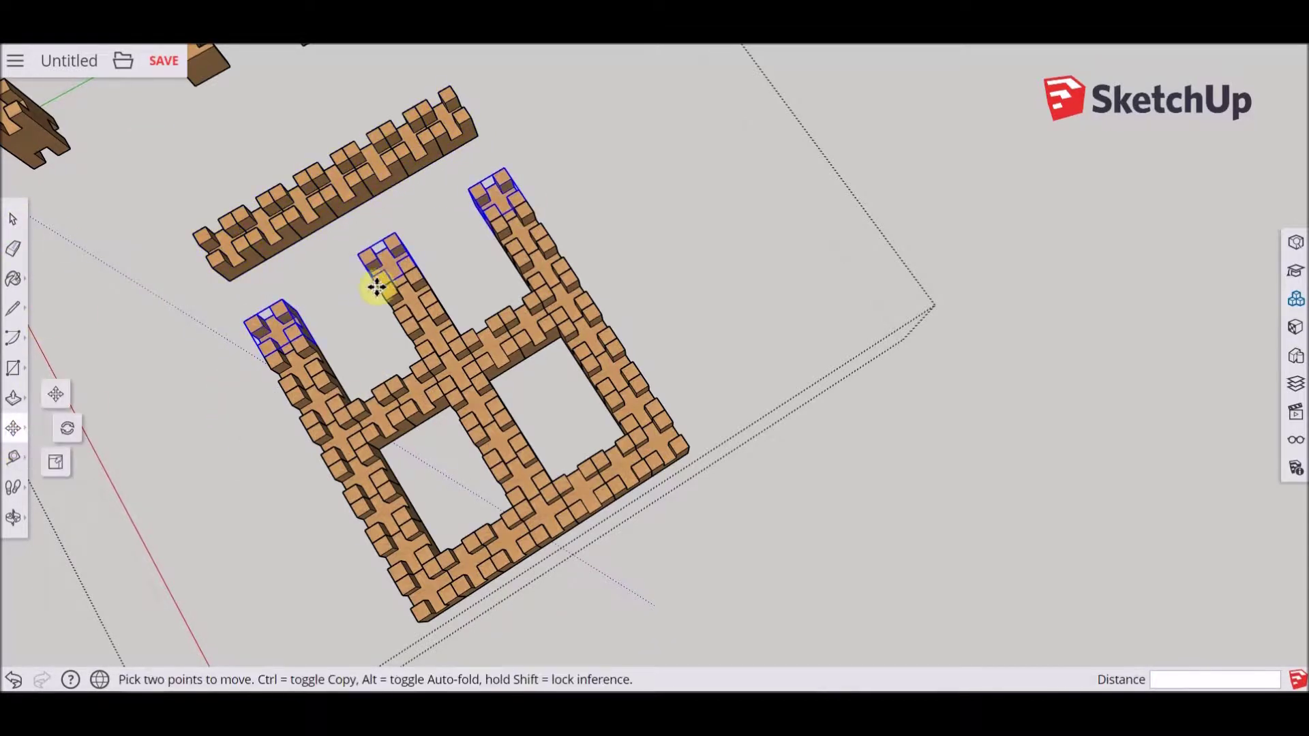
pyautogui.click(378, 290)
pyautogui.click(356, 258)
# - Select the detached end row and move it back against the lengthened long rows and centre column
pyautogui.click(13, 219)
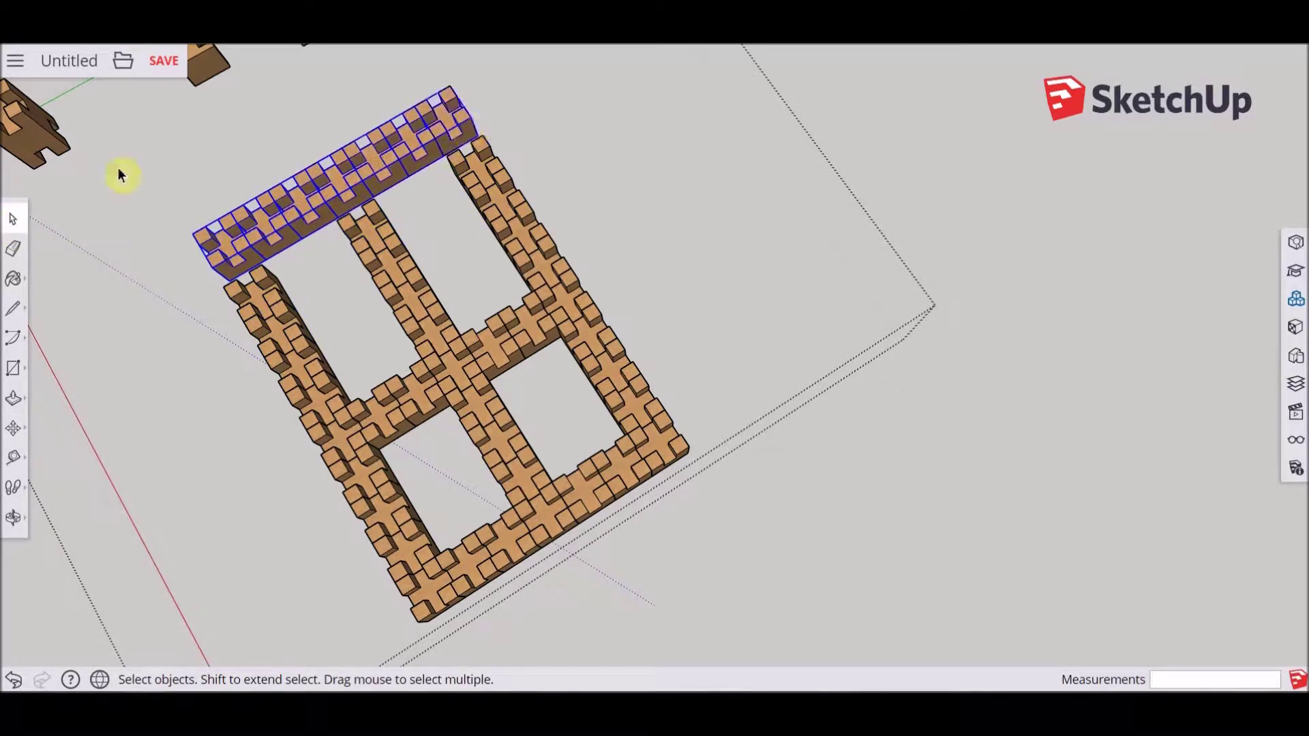
pyautogui.click(15, 428)
pyautogui.click(363, 181)
pyautogui.click(375, 203)
pyautogui.press('space')
# - Move the fourth loose brick from the component's origin onto the near corner of the base frame
pyautogui.moveTo(286, 423); pyautogui.dragTo(529, 166, button='middle')
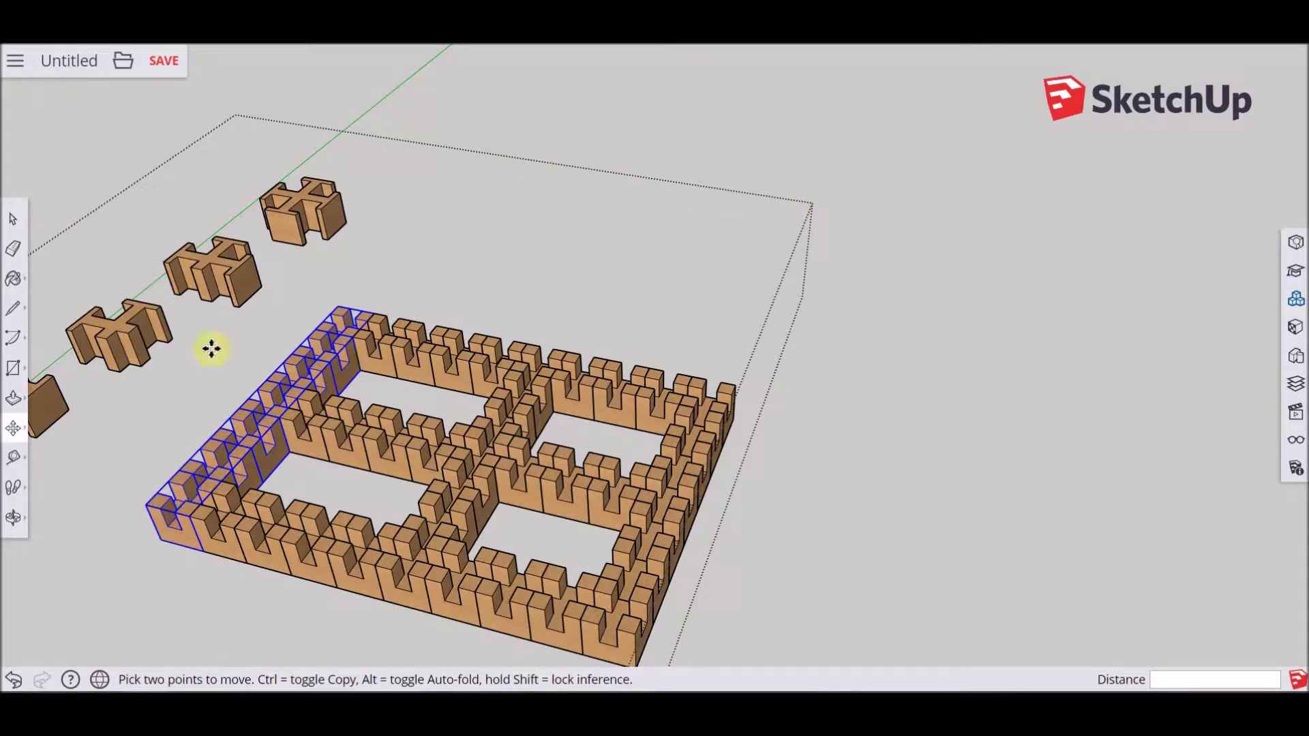
pyautogui.scroll(-5, 429, 439)
pyautogui.moveTo(429, 439); pyautogui.dragTo(286, 539, button='middle')
pyautogui.click(13, 220)
pyautogui.click(332, 187)
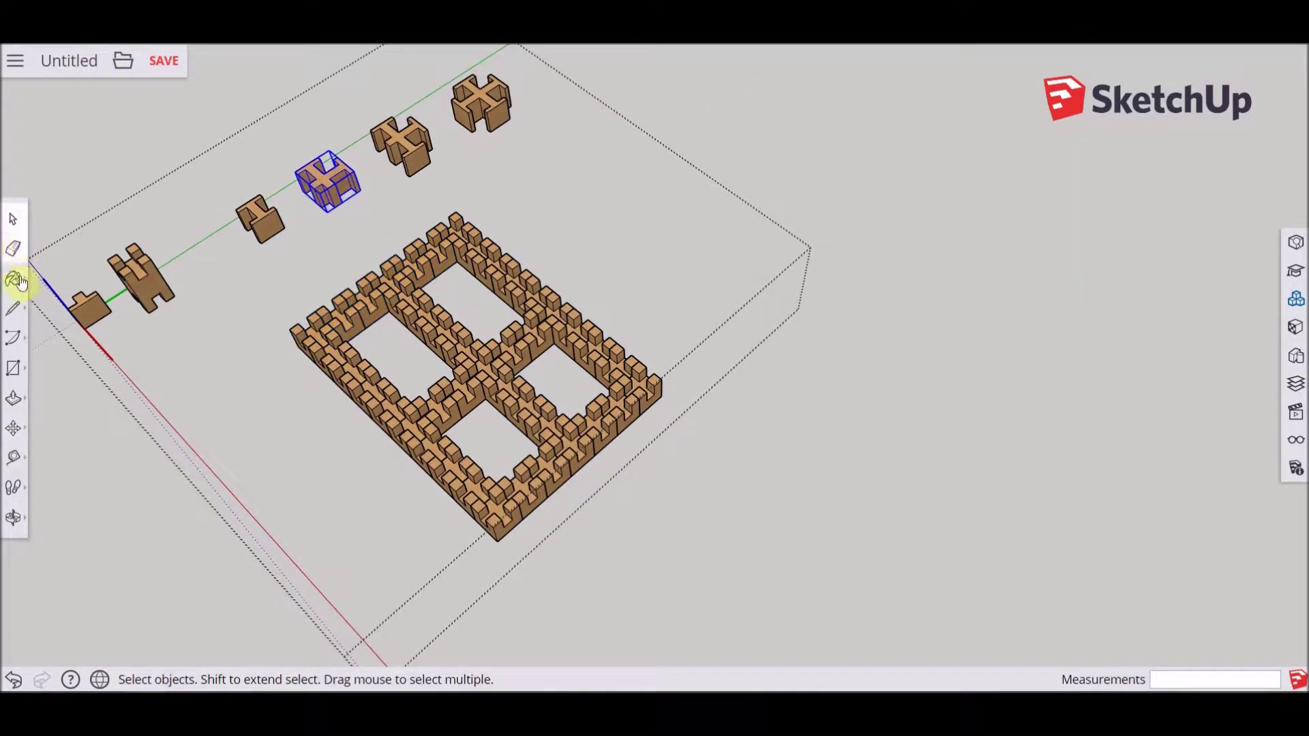
pyautogui.click(15, 428)
pyautogui.click(337, 216)
pyautogui.scroll(2, 491, 539)
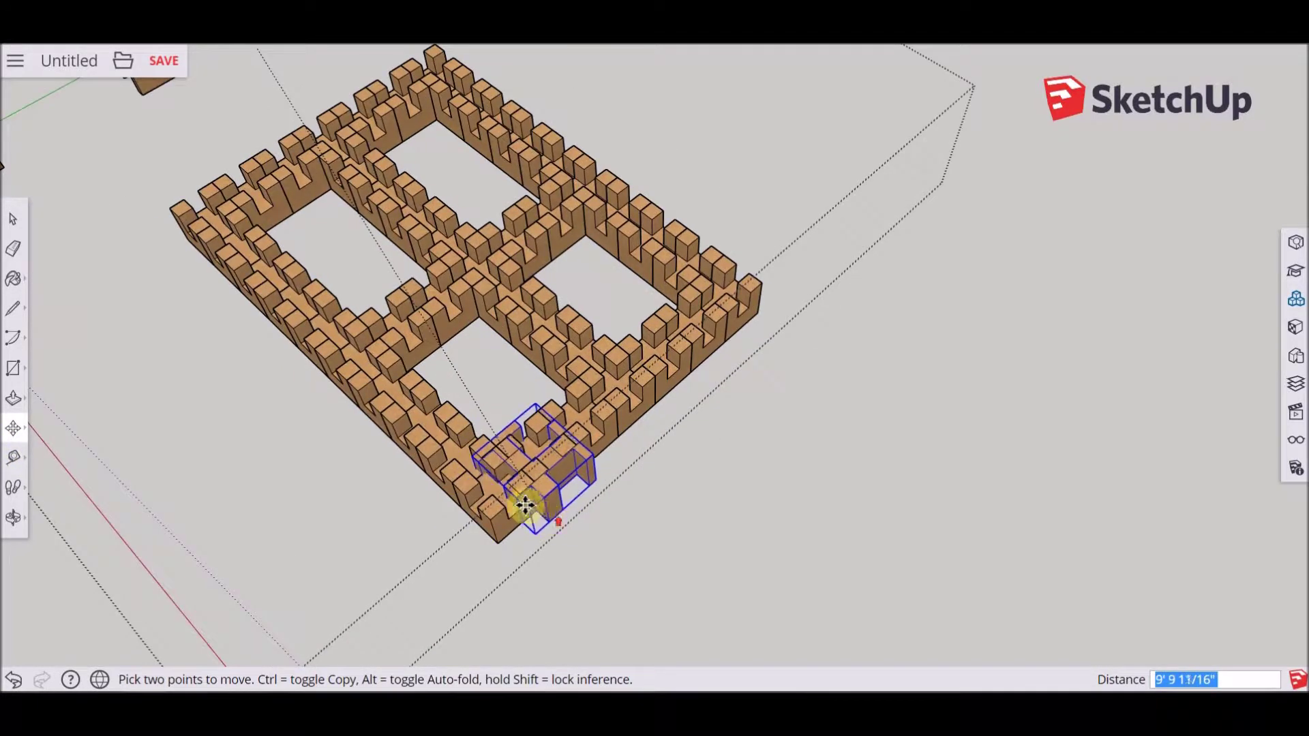
pyautogui.click(508, 513)
# - Copy the corner connector brick to the adjacent corner of the frame and rotate the copy by -90 degrees
pyautogui.press('ctrl')
pyautogui.click(503, 525)
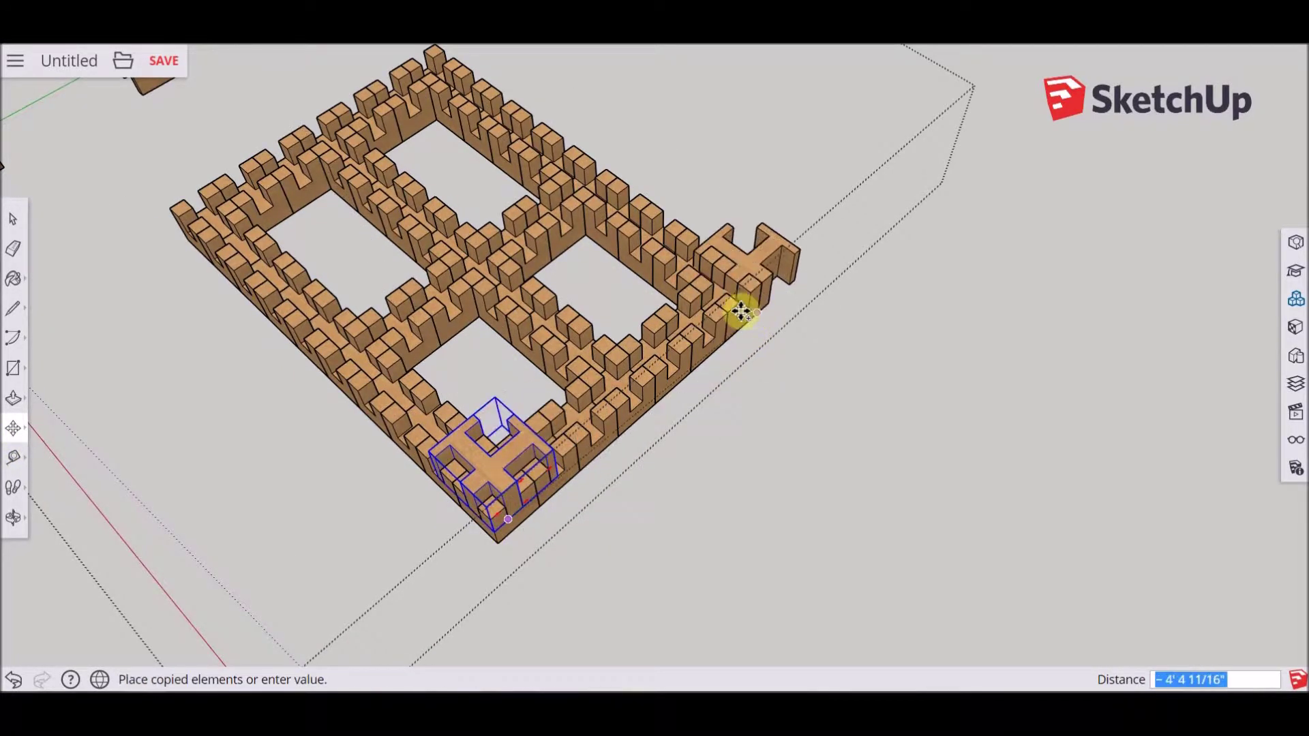
pyautogui.moveTo(748, 316); pyautogui.dragTo(500, 328, button='middle')
pyautogui.click(722, 342)
pyautogui.click(741, 307)
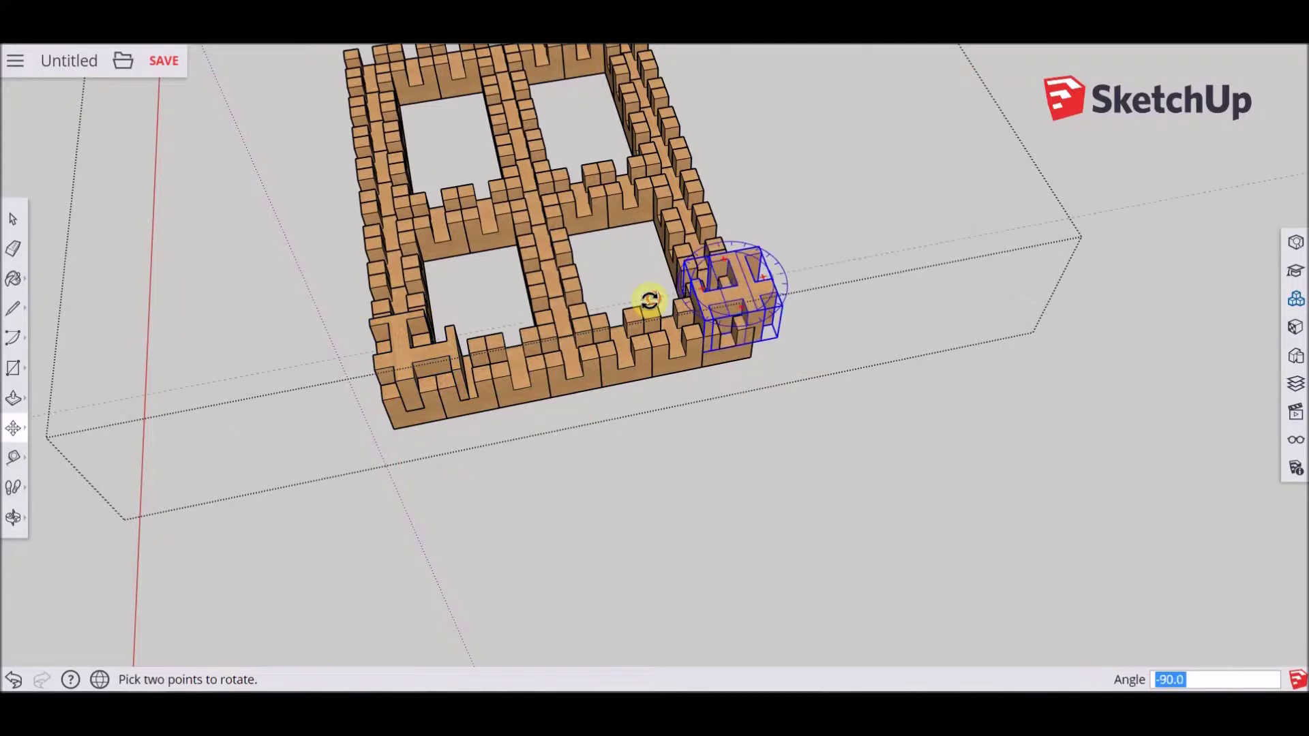
# - Seat the rotated corner connector on its frame corner and copy it diagonally to the third corner of the frame
pyautogui.click(760, 339)
pyautogui.click(729, 344)
pyautogui.moveTo(567, 420); pyautogui.dragTo(4, 145, button='middle')
pyautogui.press('ctrl')
pyautogui.click(663, 347)
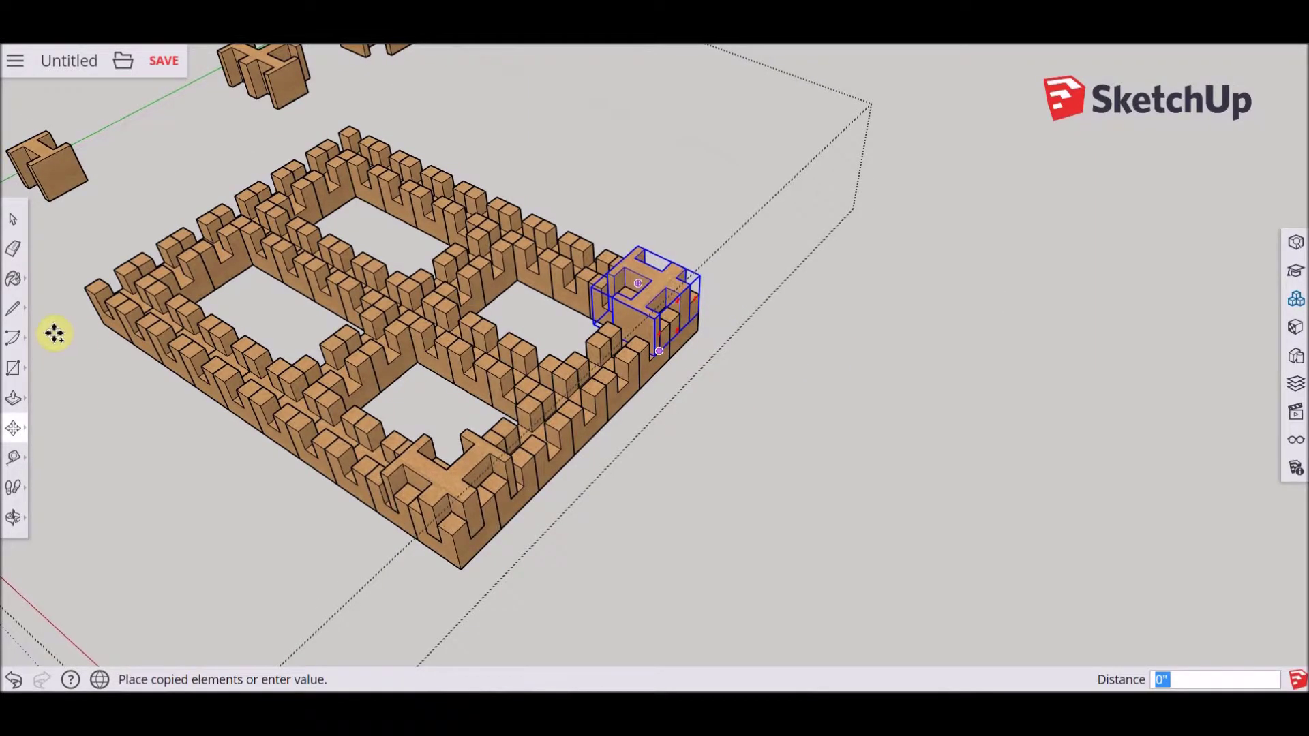
pyautogui.scroll(3, 73, 292)
pyautogui.click(126, 230)
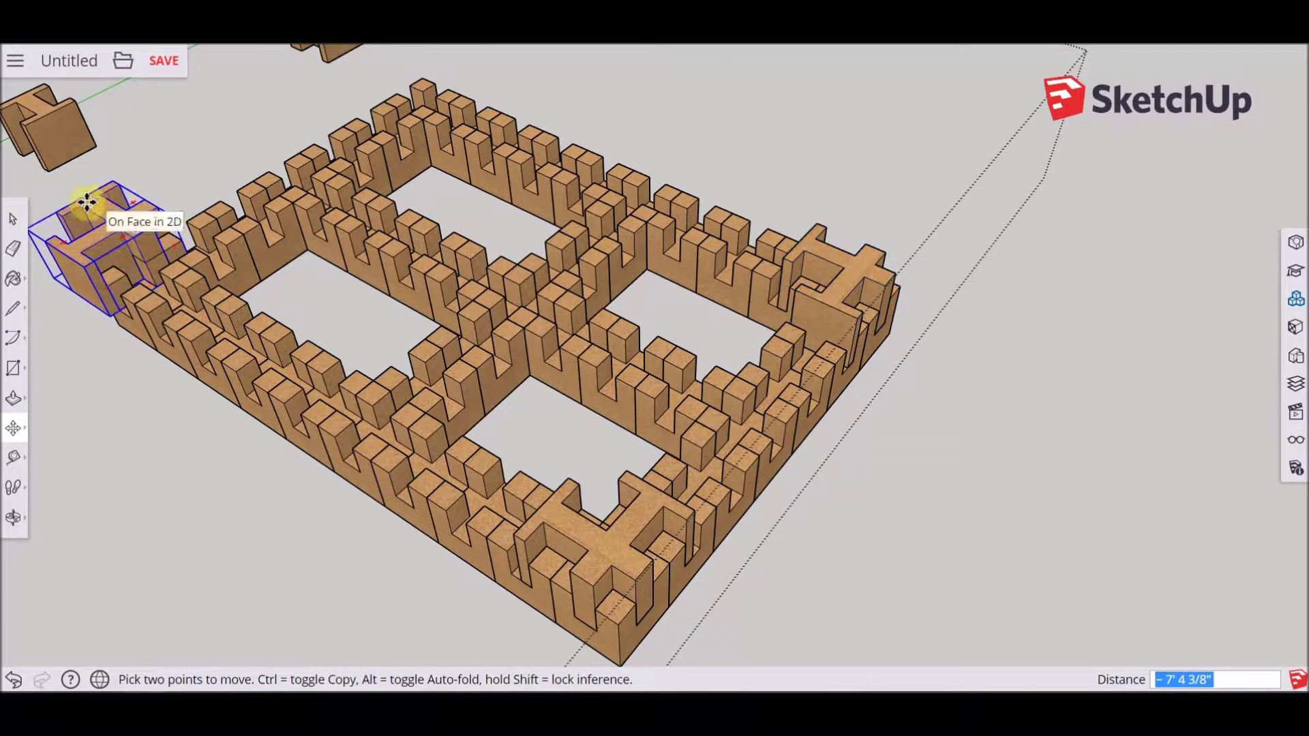
# - Rotate the copied corner connector by -180 degrees and move it onto the third corner of the frame
pyautogui.moveTo(193, 293); pyautogui.dragTo(111, 257, button='middle')
pyautogui.scroll(-2, 111, 258)
pyautogui.click(91, 249)
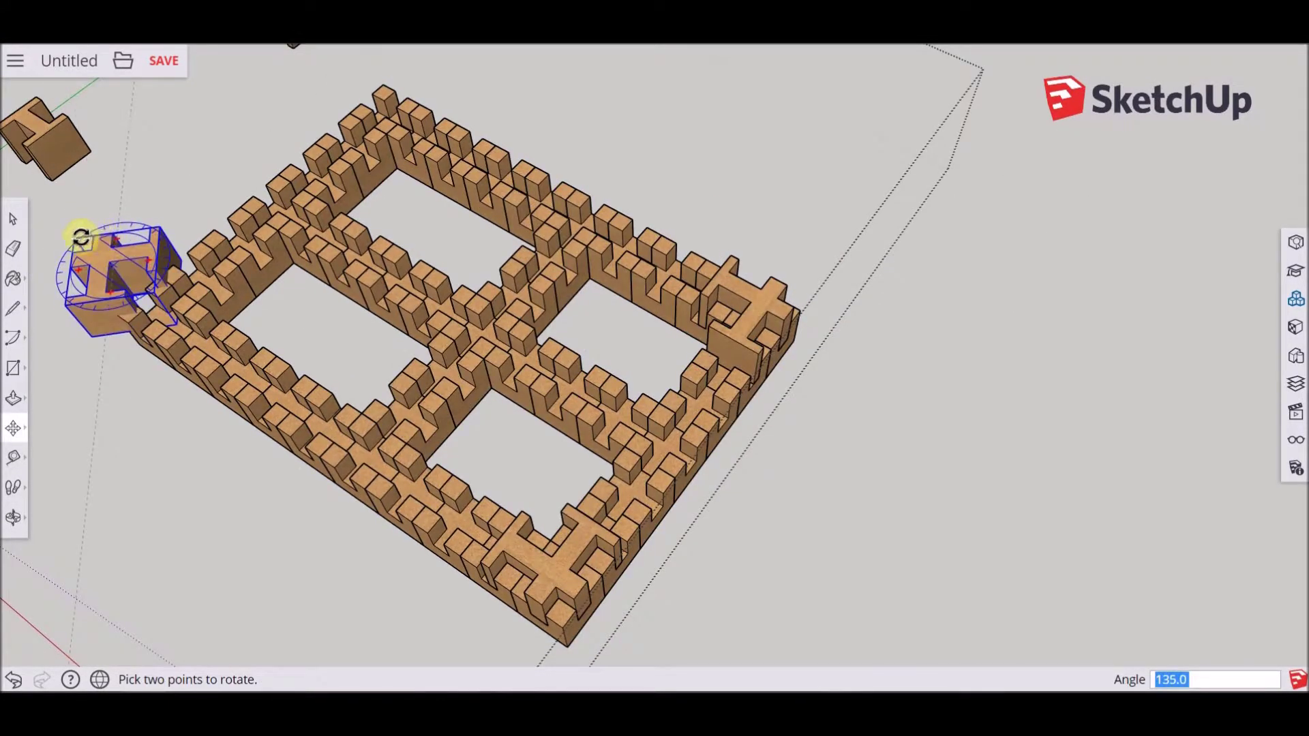
pyautogui.press('m')
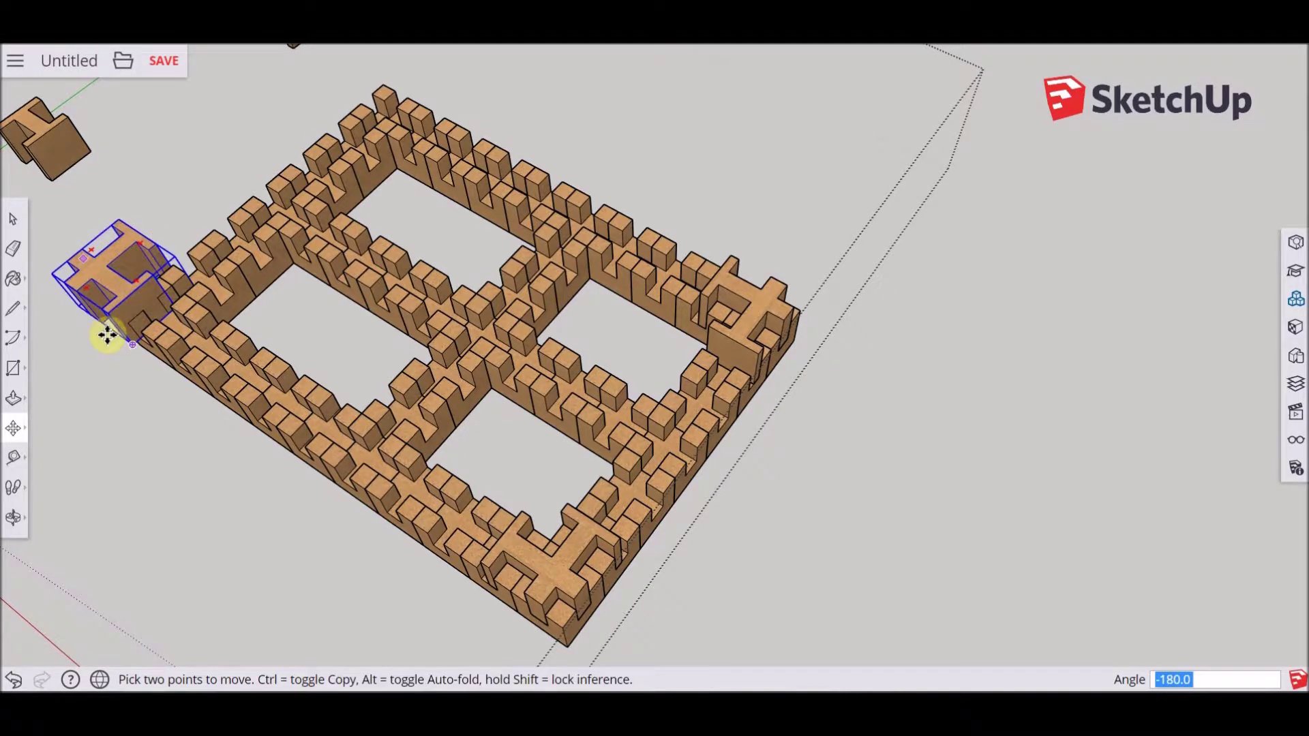
pyautogui.click(127, 346)
pyautogui.moveTo(304, 374); pyautogui.dragTo(300, 631, button='middle')
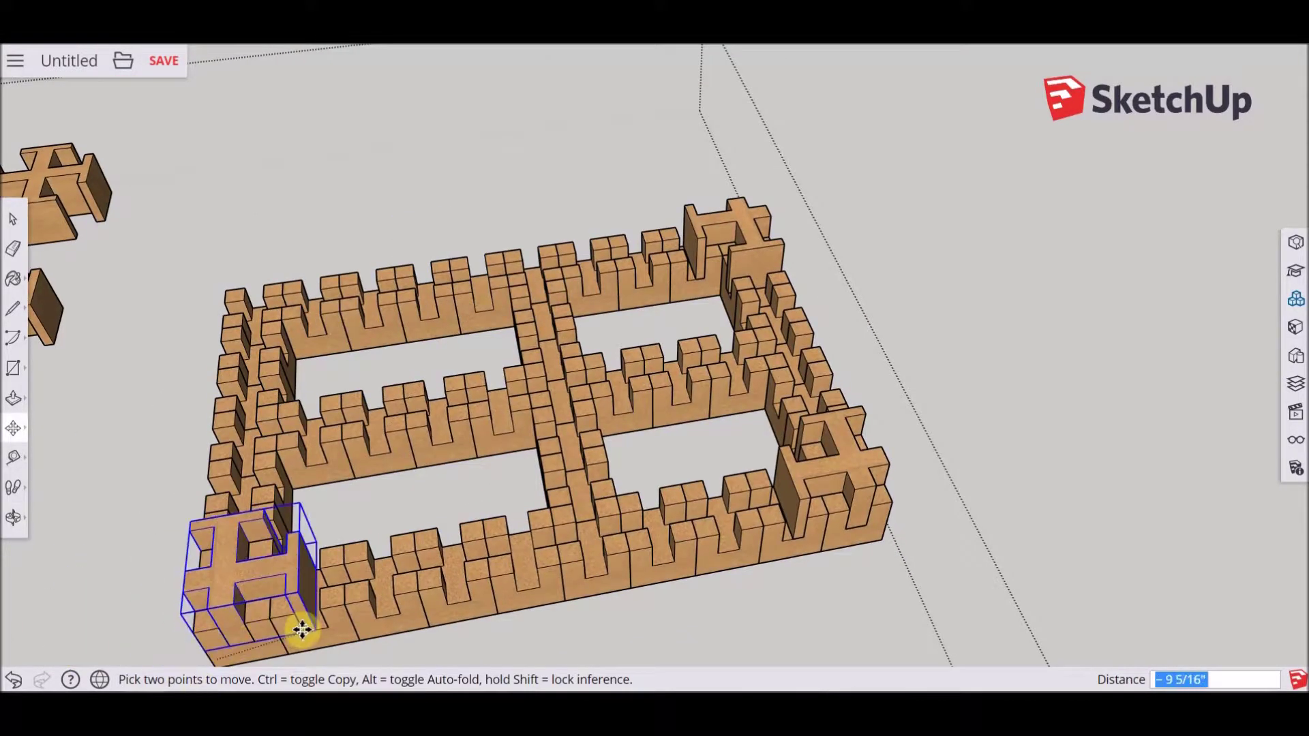
# - Copy the third corner's connector about 4' 7 3/16" along the short side to the last empty corner
pyautogui.click(232, 644)
pyautogui.scroll(2, 242, 267)
pyautogui.click(256, 325)
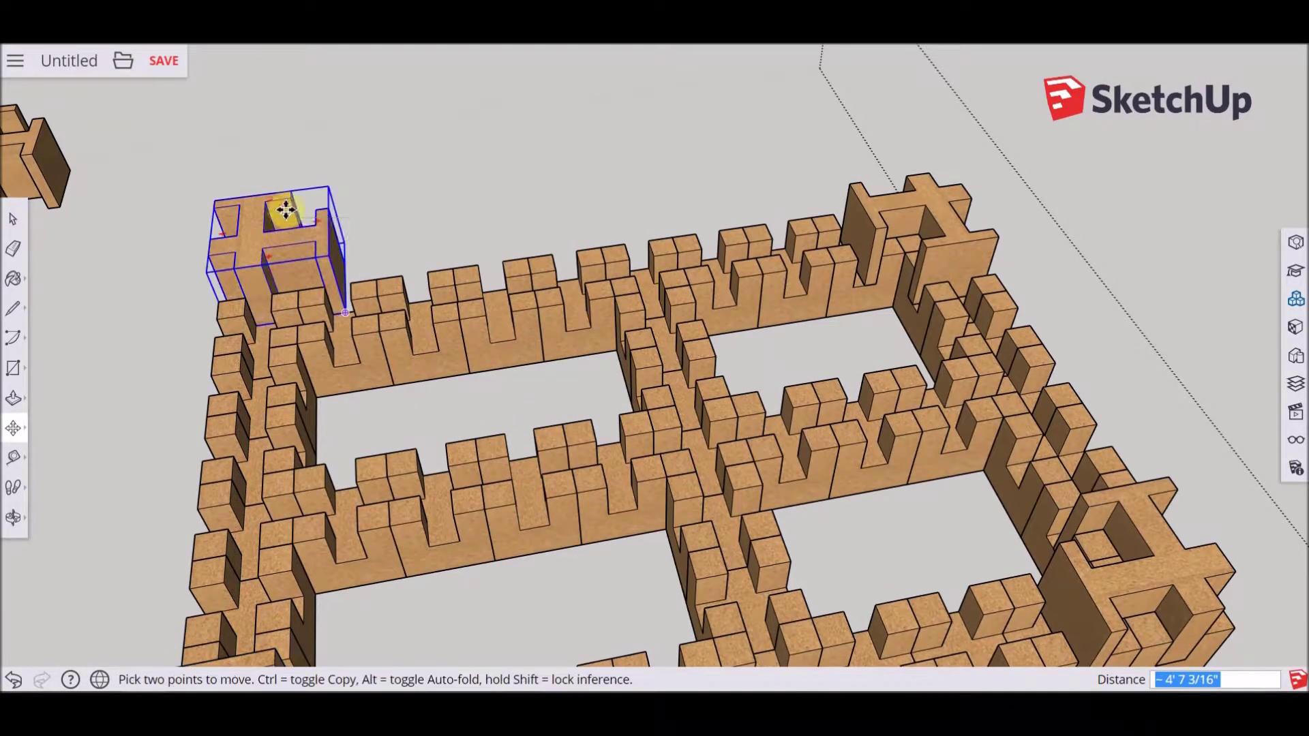
# - Rotate the last corner connector by -90 degrees and move it onto the remaining frame corner
pyautogui.click(271, 256)
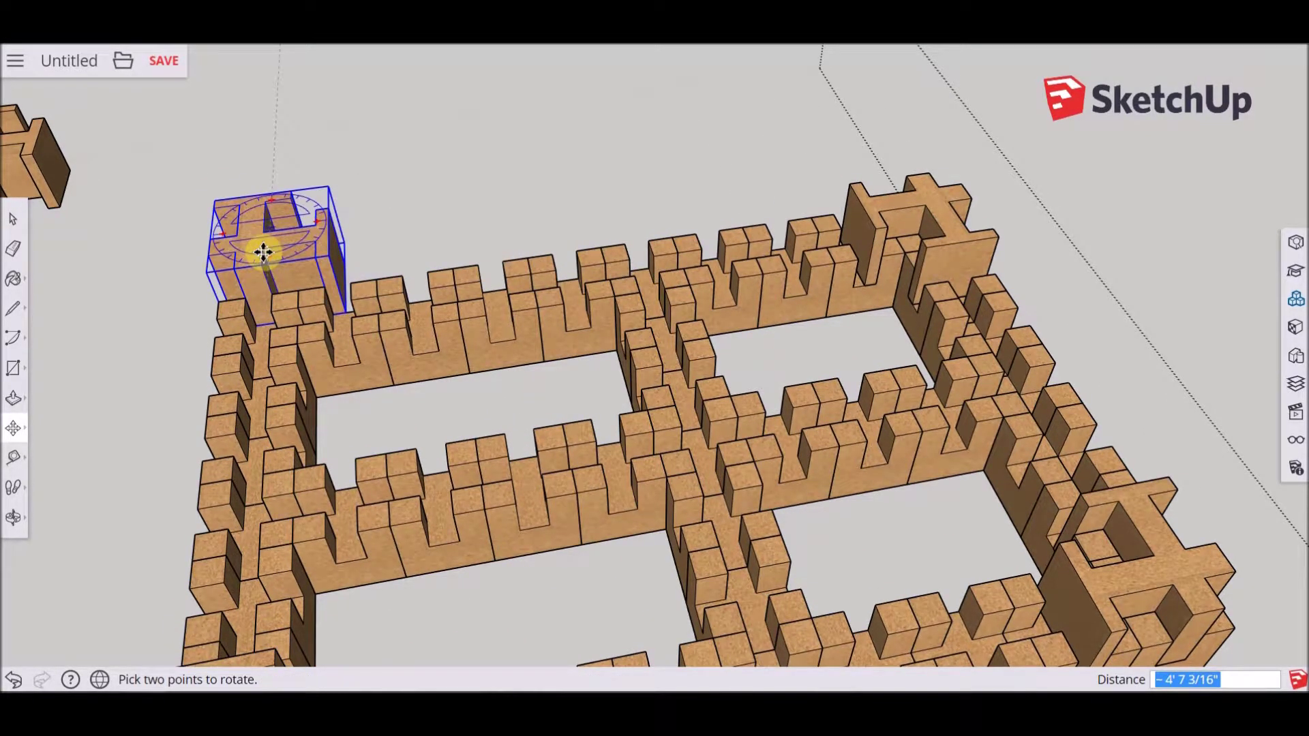
pyautogui.moveTo(268, 259); pyautogui.dragTo(309, 377, button='middle')
pyautogui.click(298, 375)
pyautogui.moveTo(261, 399)
pyautogui.mouseDown()
pyautogui.moveTo(246, 396)
pyautogui.moveTo(254, 403)
pyautogui.mouseUp()
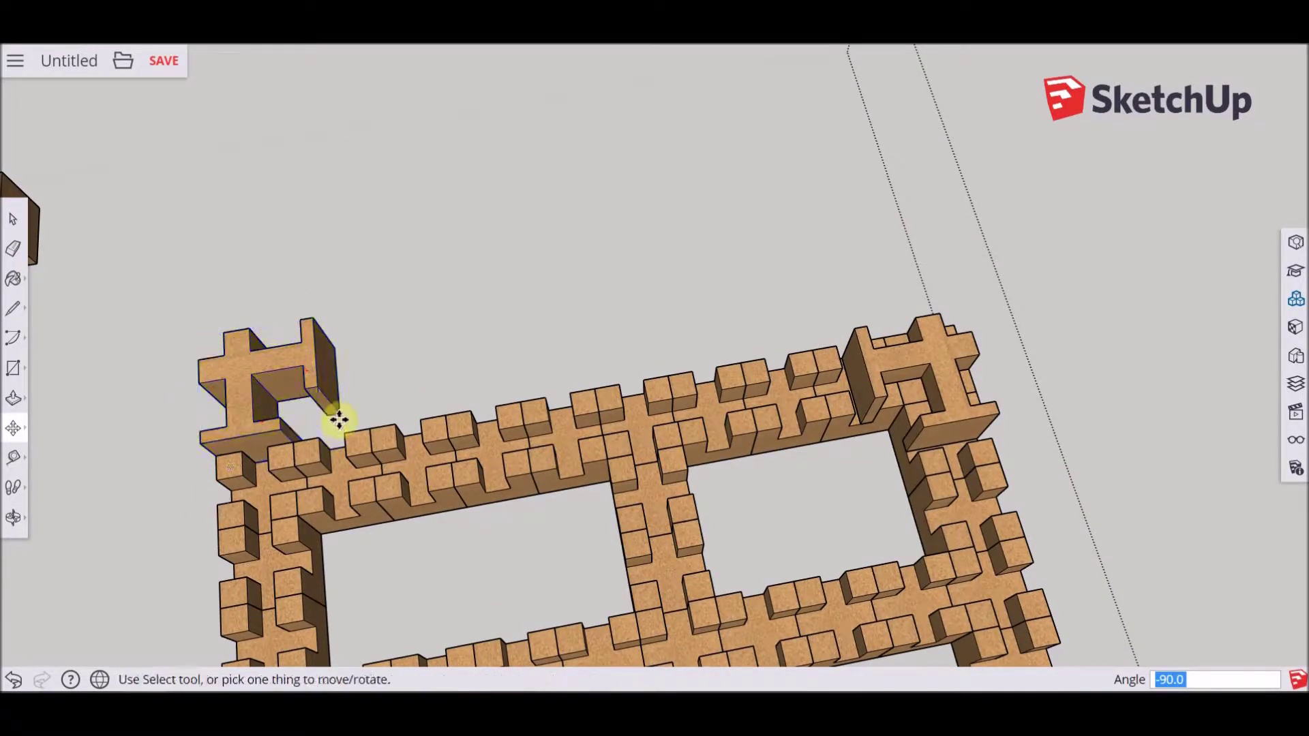
pyautogui.moveTo(317, 434); pyautogui.dragTo(332, 518)
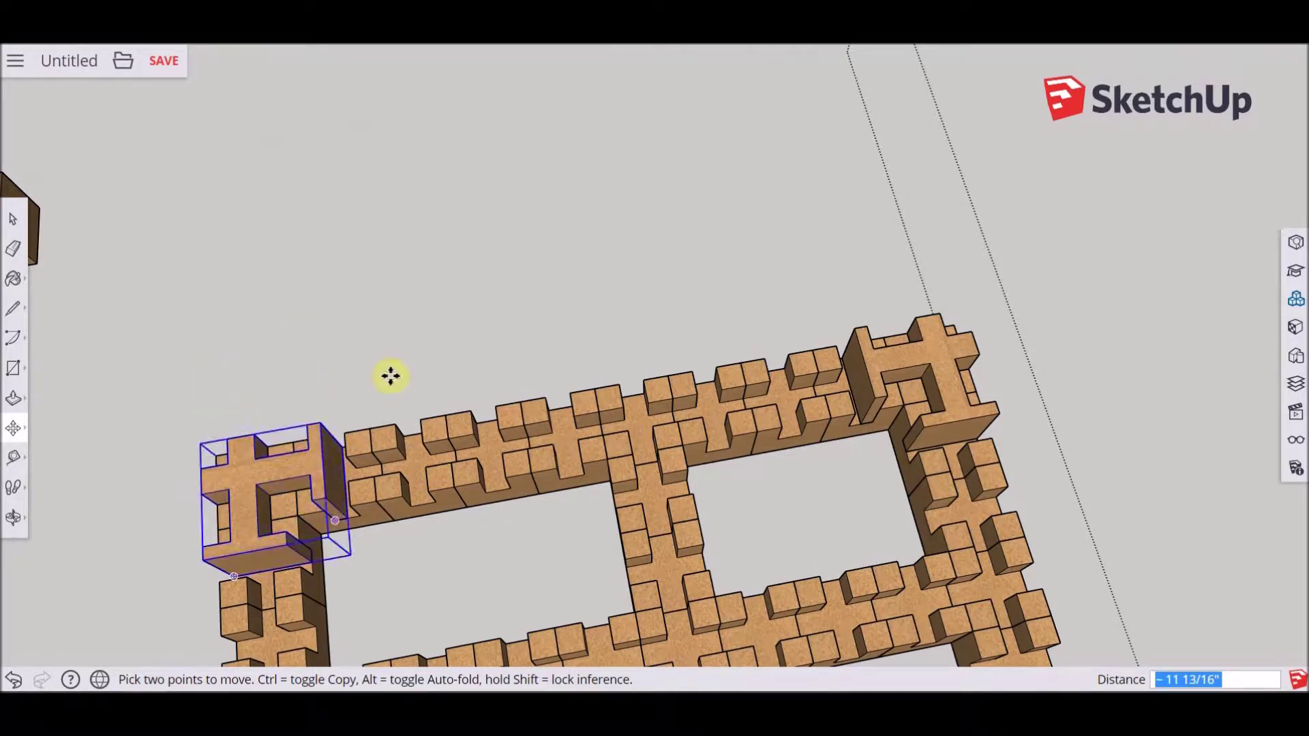
# - Move the loose three-way connector onto the middle of the near long side, where the centre column meets it
pyautogui.moveTo(407, 430); pyautogui.dragTo(485, 234, button='middle')
pyautogui.scroll(-2, 512, 234)
pyautogui.scroll(-5, 512, 235)
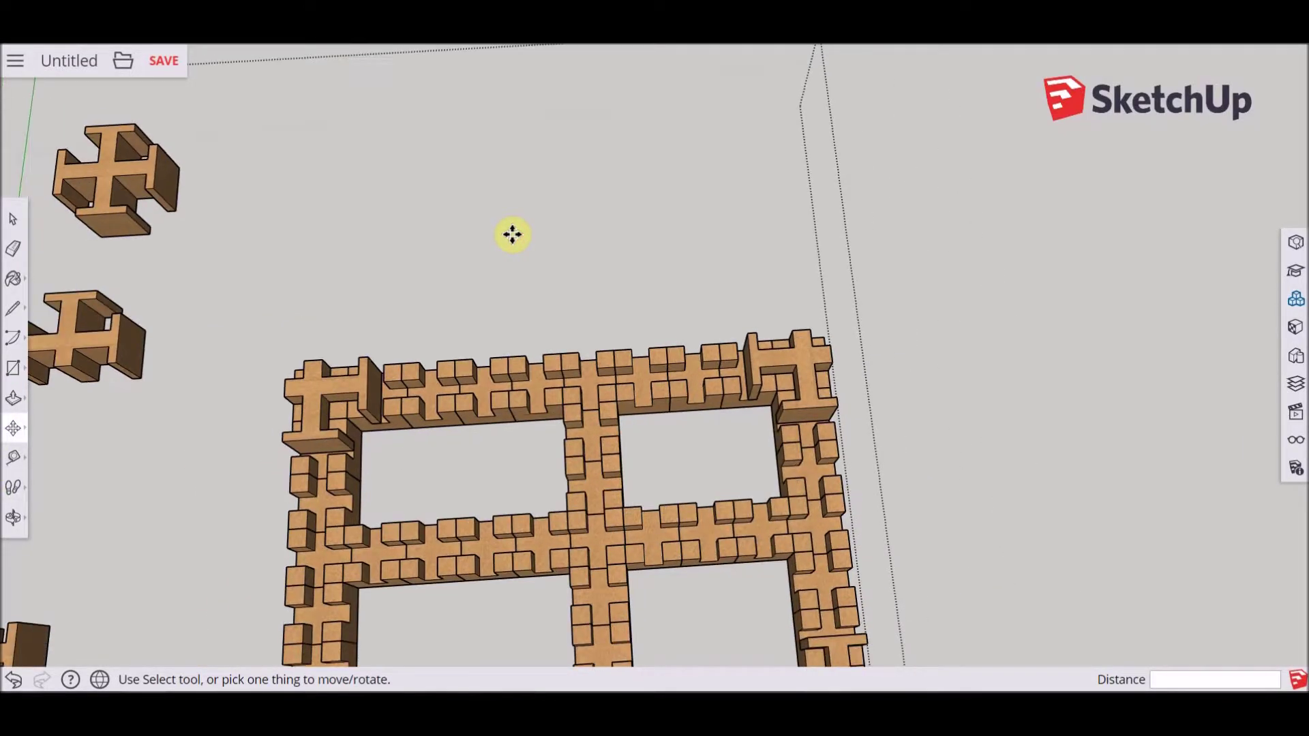
pyautogui.moveTo(225, 321); pyautogui.dragTo(220, 321)
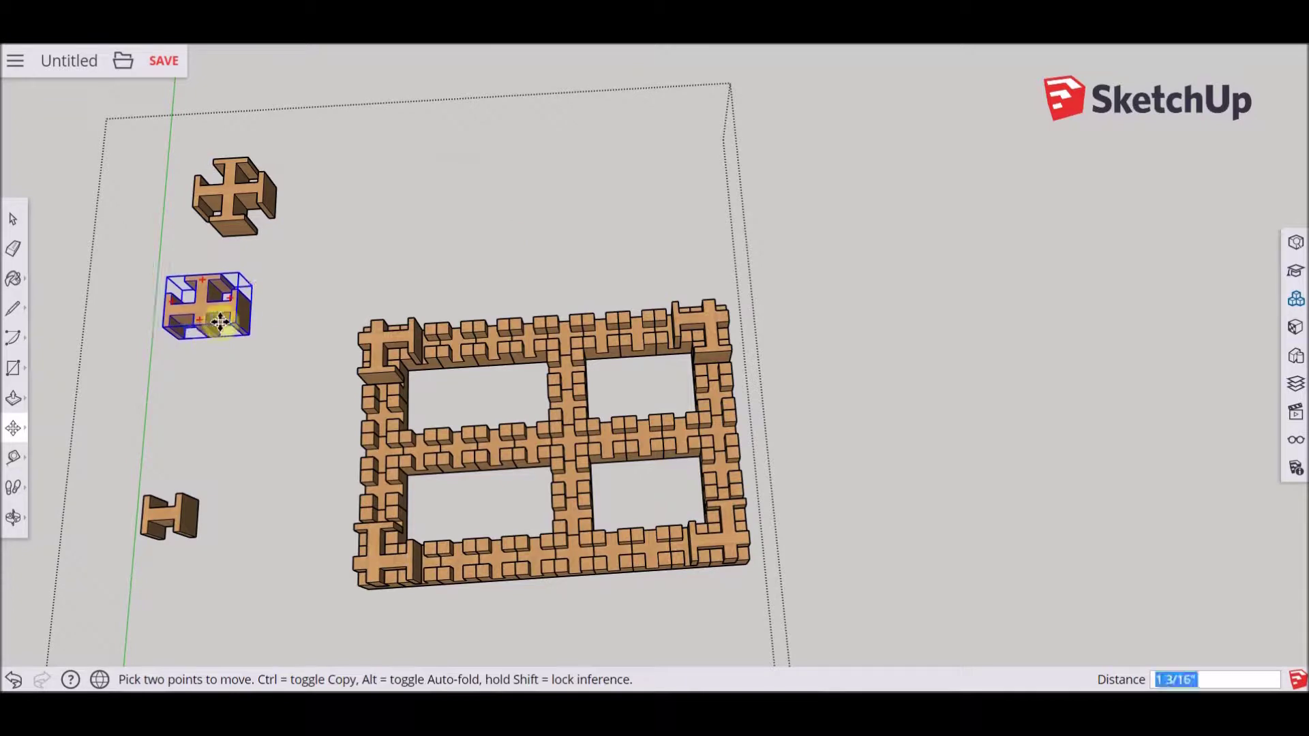
pyautogui.press('Escape')
pyautogui.click(252, 336)
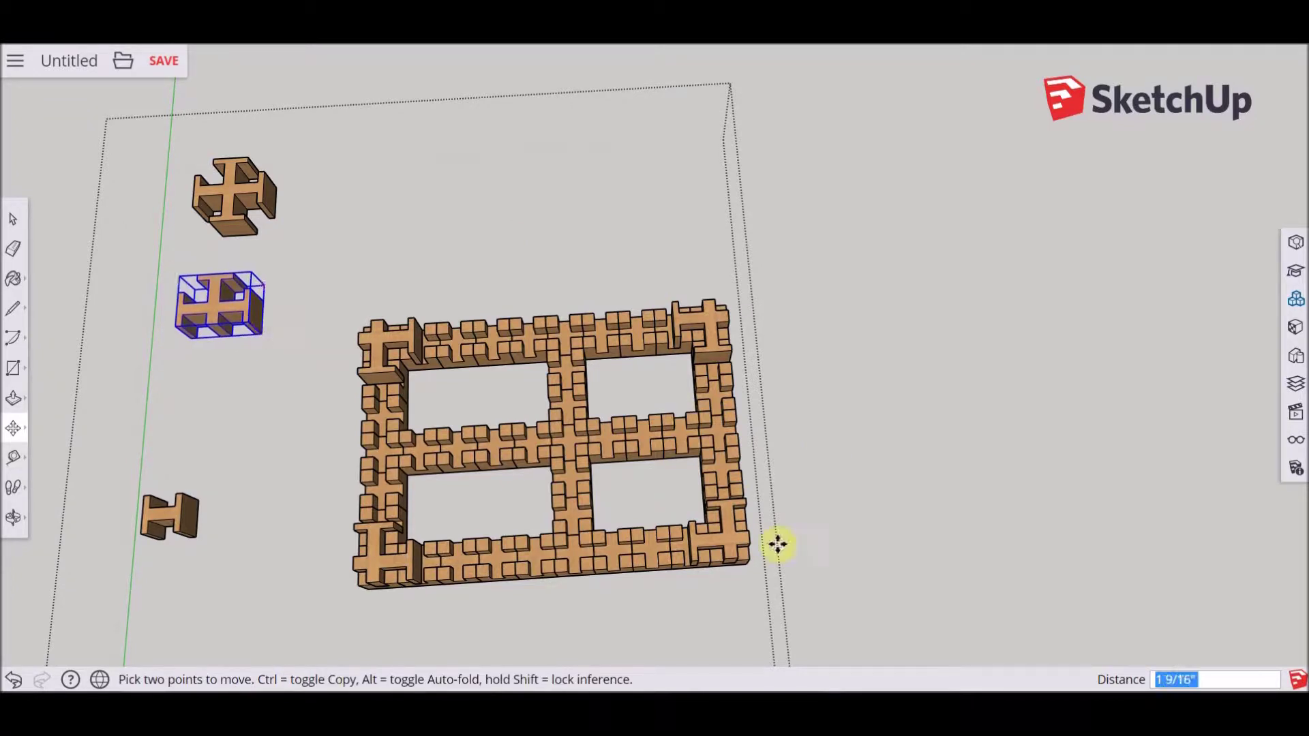
pyautogui.scroll(3, 638, 583)
pyautogui.moveTo(642, 583); pyautogui.dragTo(549, 301, button='middle')
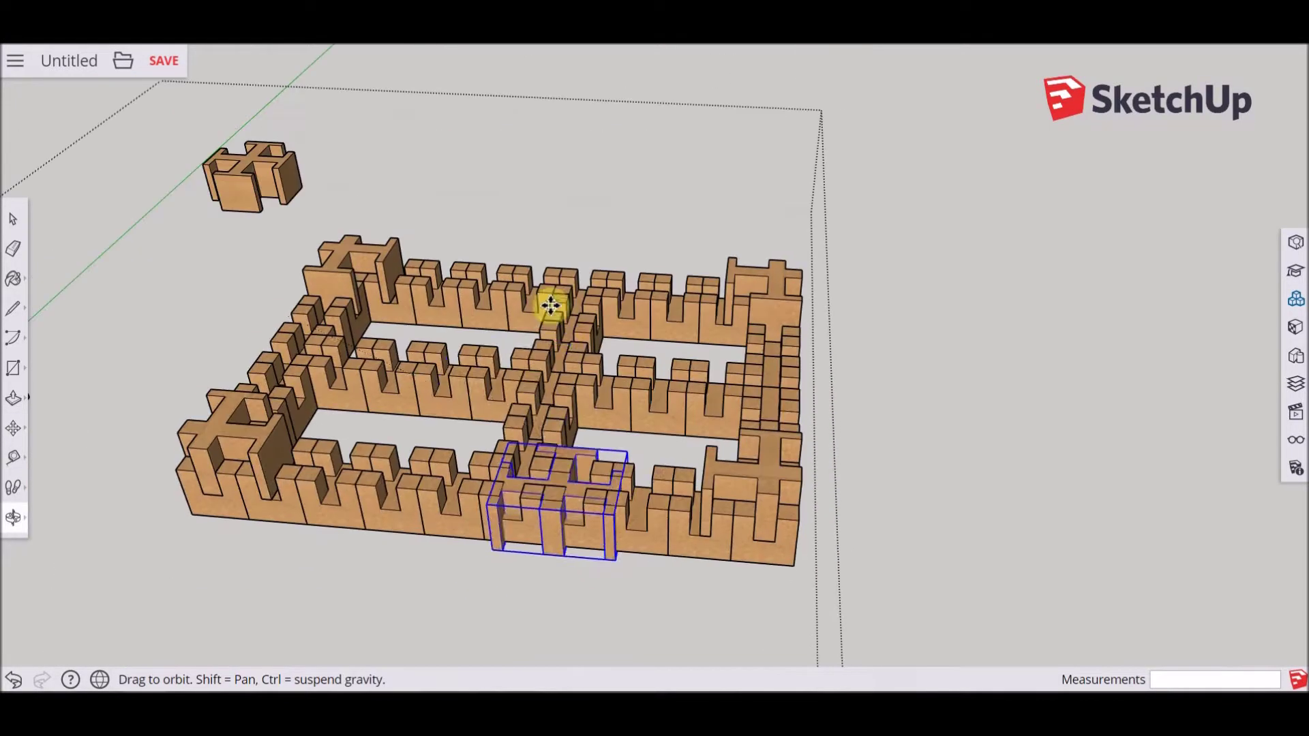
pyautogui.click(572, 528)
pyautogui.scroll(5, 572, 523)
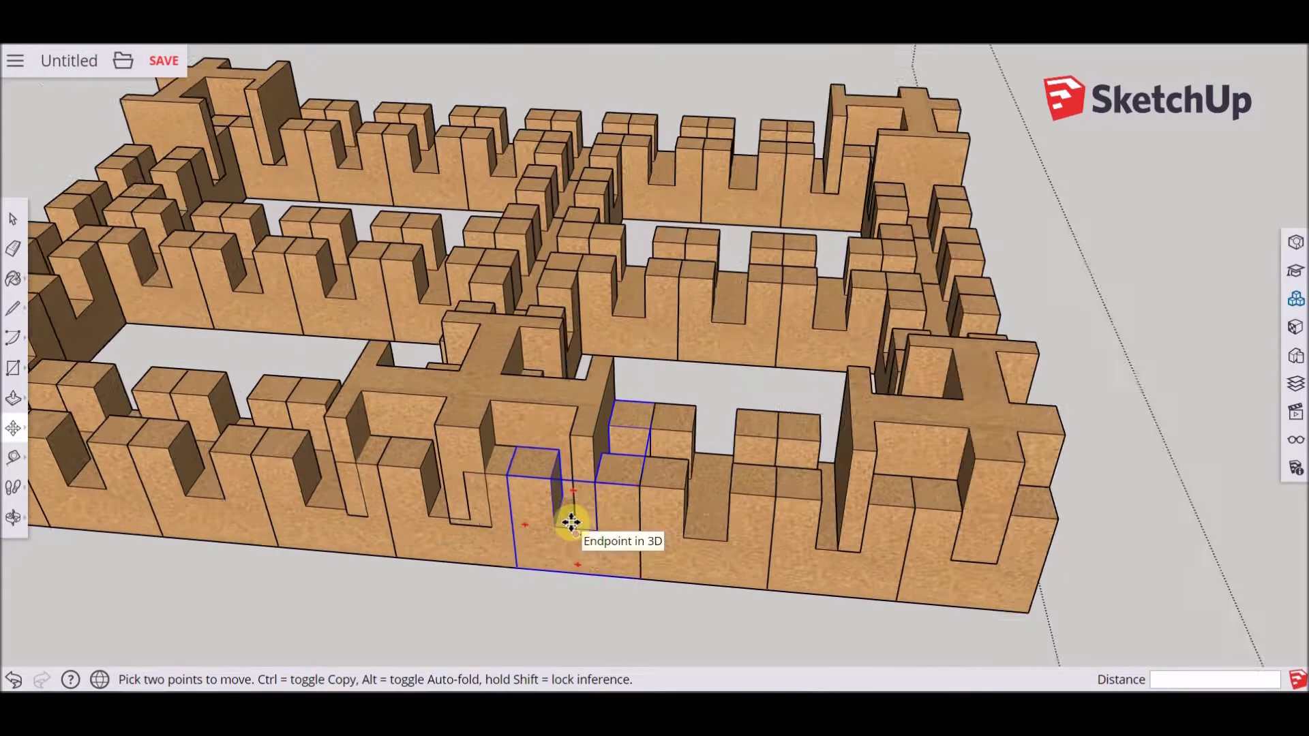
# - Copy the three-way connector about 4' 6 5/8" across the frame to the opposite long side
pyautogui.click(576, 534)
pyautogui.press('ctrl')
pyautogui.click(429, 517)
pyautogui.press('ctrl')
pyautogui.moveTo(594, 79); pyautogui.dragTo(599, 234, button='middle')
pyautogui.scroll(1, 614, 216)
pyautogui.moveTo(94, 275); pyautogui.dragTo(906, 439, button='middle')
pyautogui.click(1054, 317)
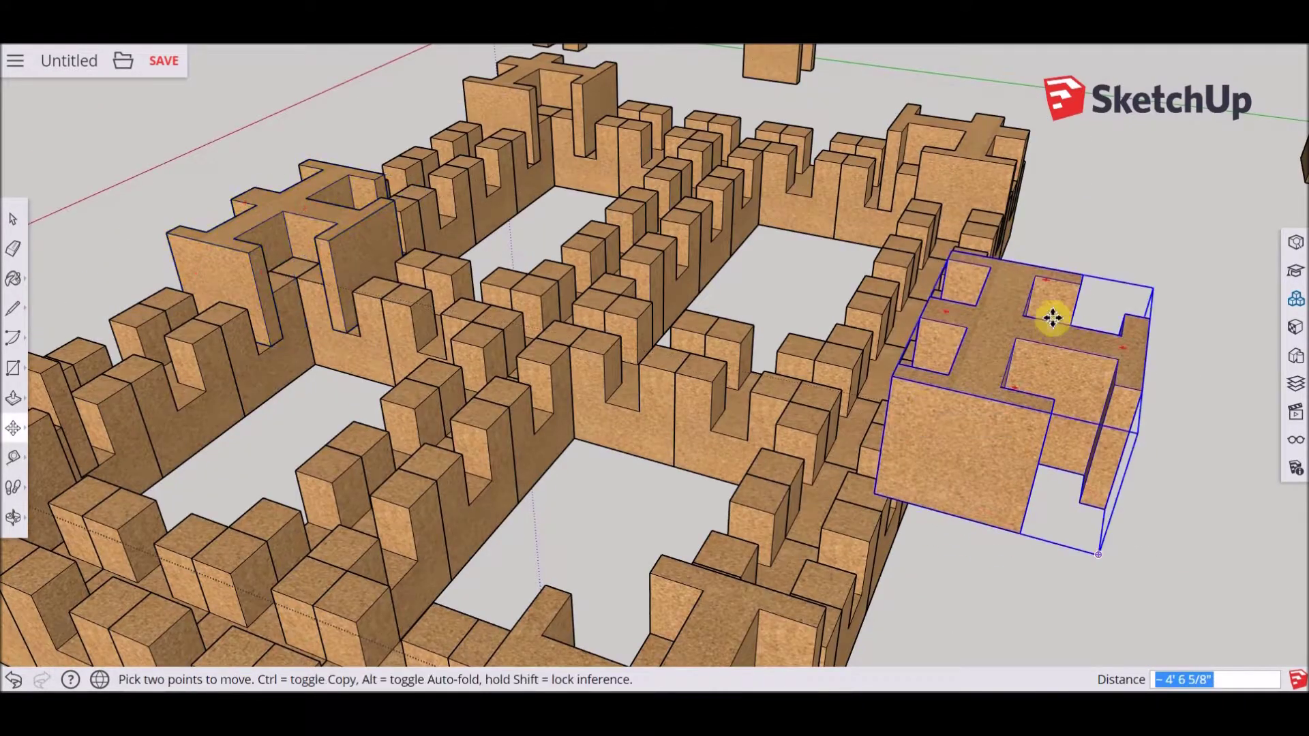
# - Rotate the copied three-way connector by 90 degrees and seat it over the middle of the opposite long side
pyautogui.moveTo(1047, 288); pyautogui.dragTo(954, 307, button='middle')
pyautogui.press('q')
pyautogui.click(916, 183)
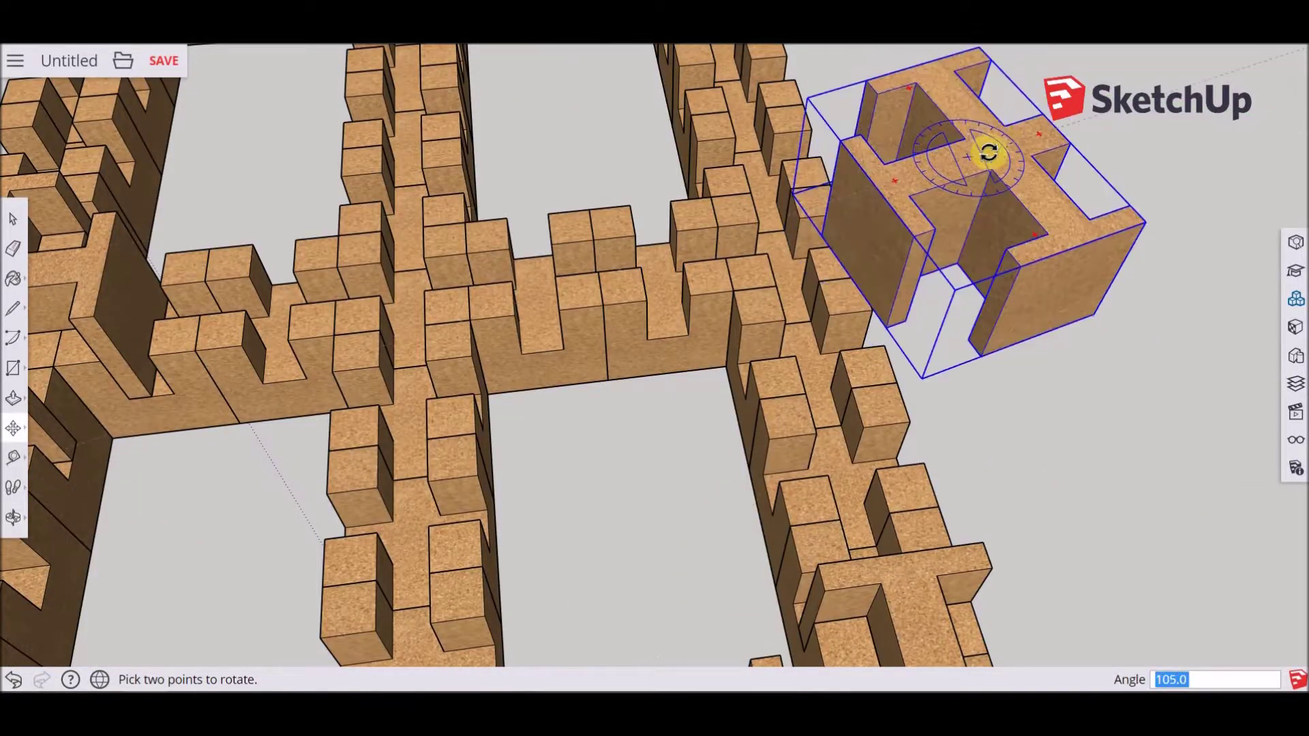
pyautogui.click(1077, 149)
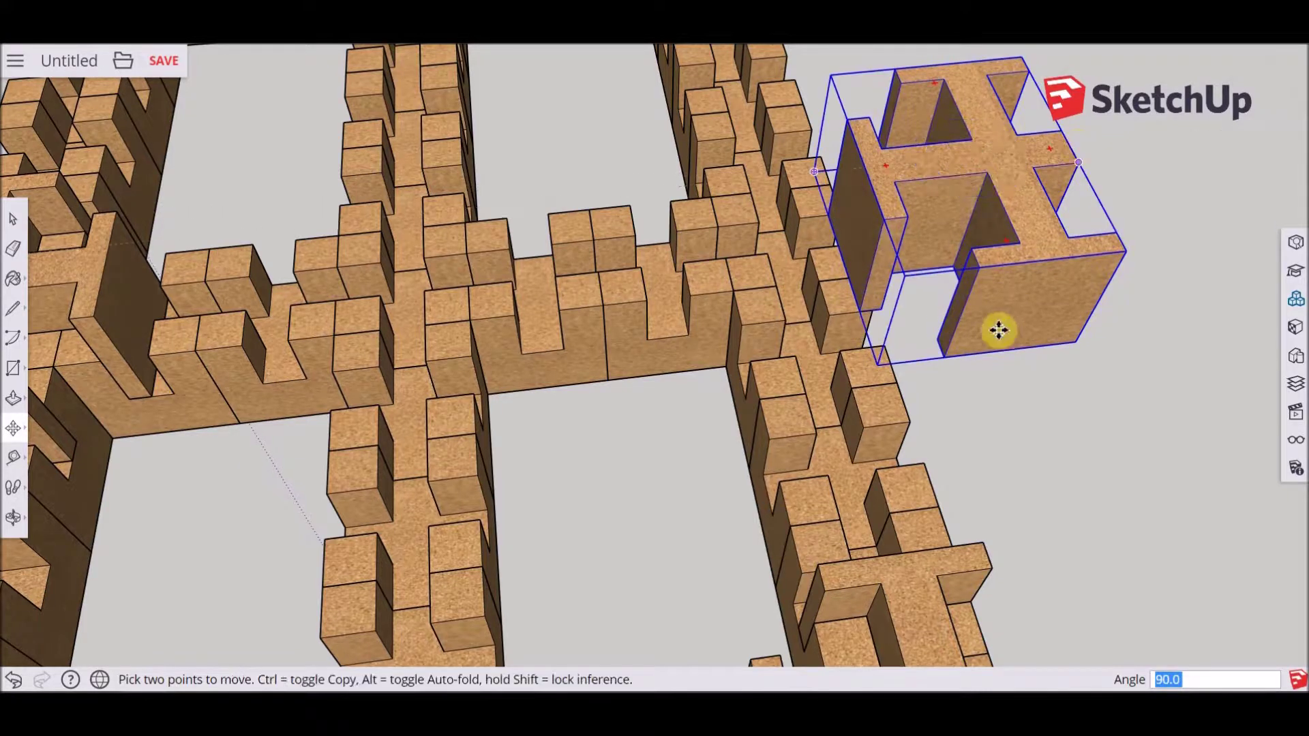
pyautogui.click(947, 356)
pyautogui.moveTo(706, 393); pyautogui.dragTo(739, 304, button='middle')
pyautogui.click(746, 313)
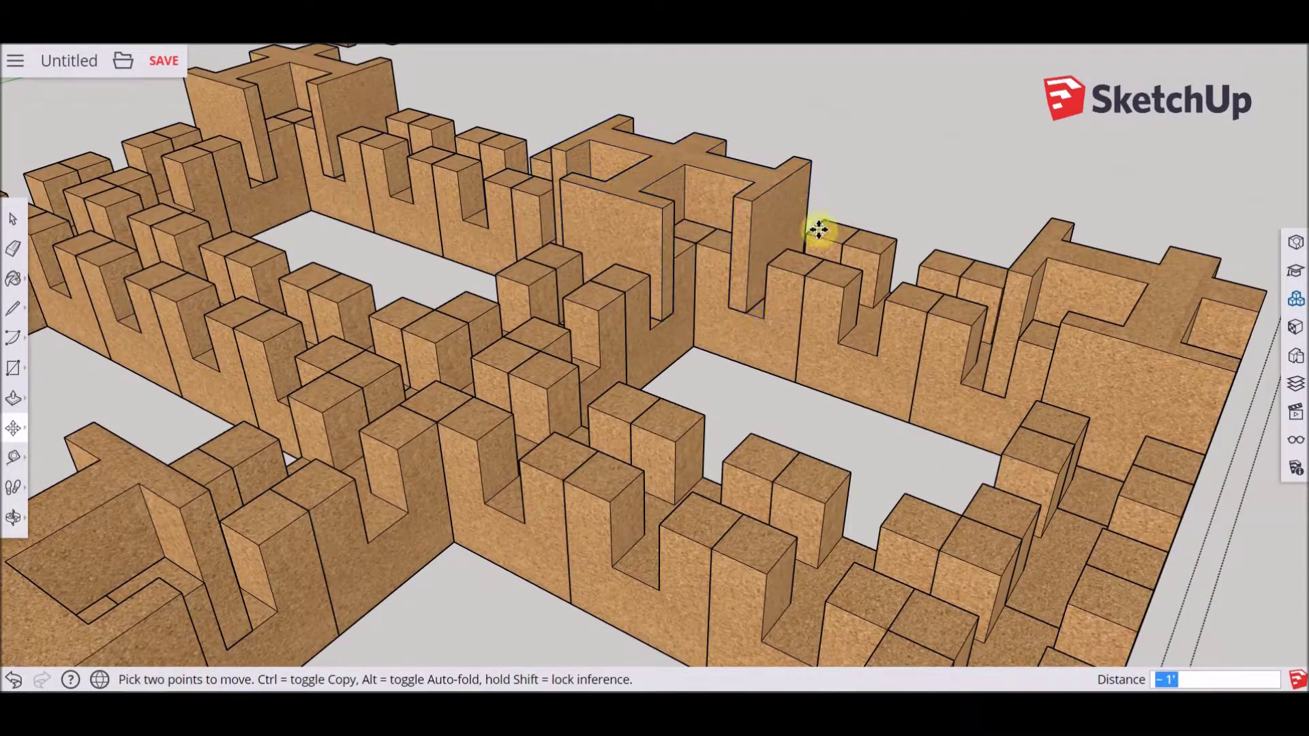
# - Copy the three-way connector from the long side about 3' 3" to the middle of the near short side
pyautogui.scroll(-6, 848, 211)
pyautogui.moveTo(641, 184); pyautogui.dragTo(641, 275, button='middle')
pyautogui.scroll(-2, 733, 300)
pyautogui.scroll(2, 754, 351)
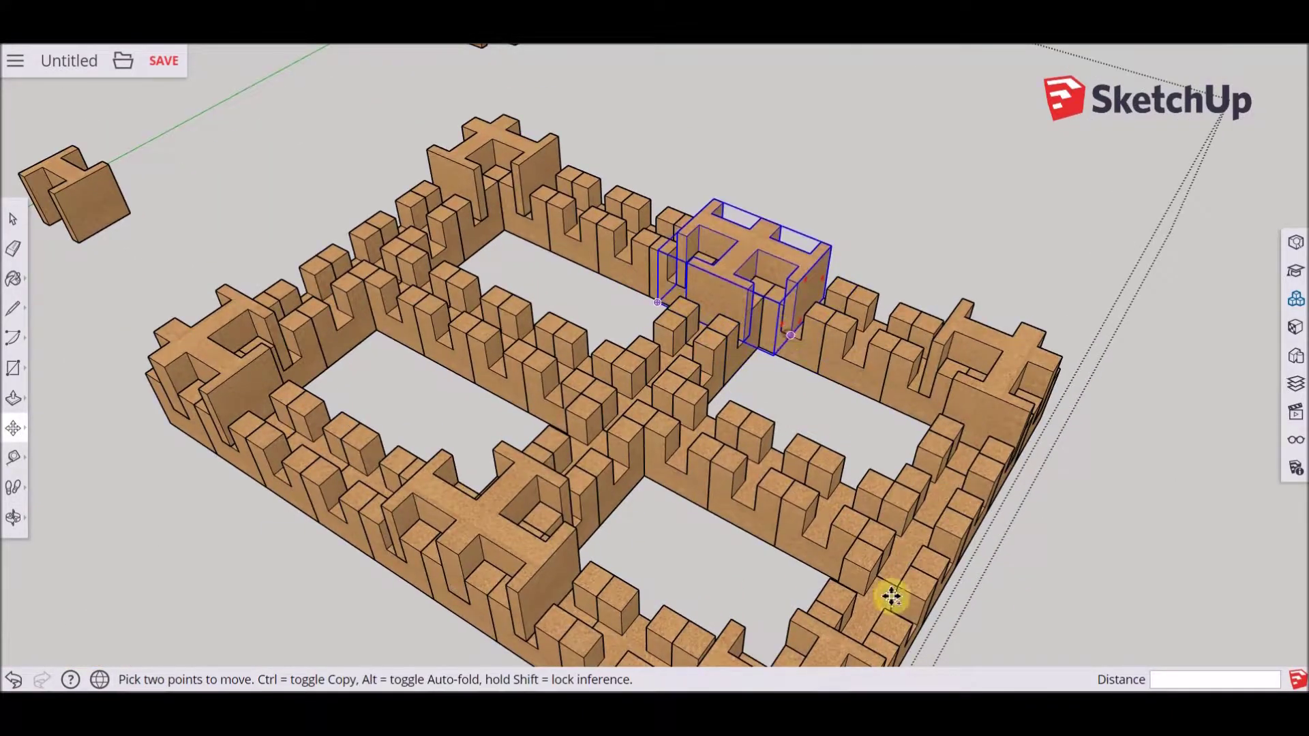
pyautogui.click(796, 362)
pyautogui.moveTo(877, 502); pyautogui.dragTo(746, 415, button='middle')
pyautogui.click(763, 304)
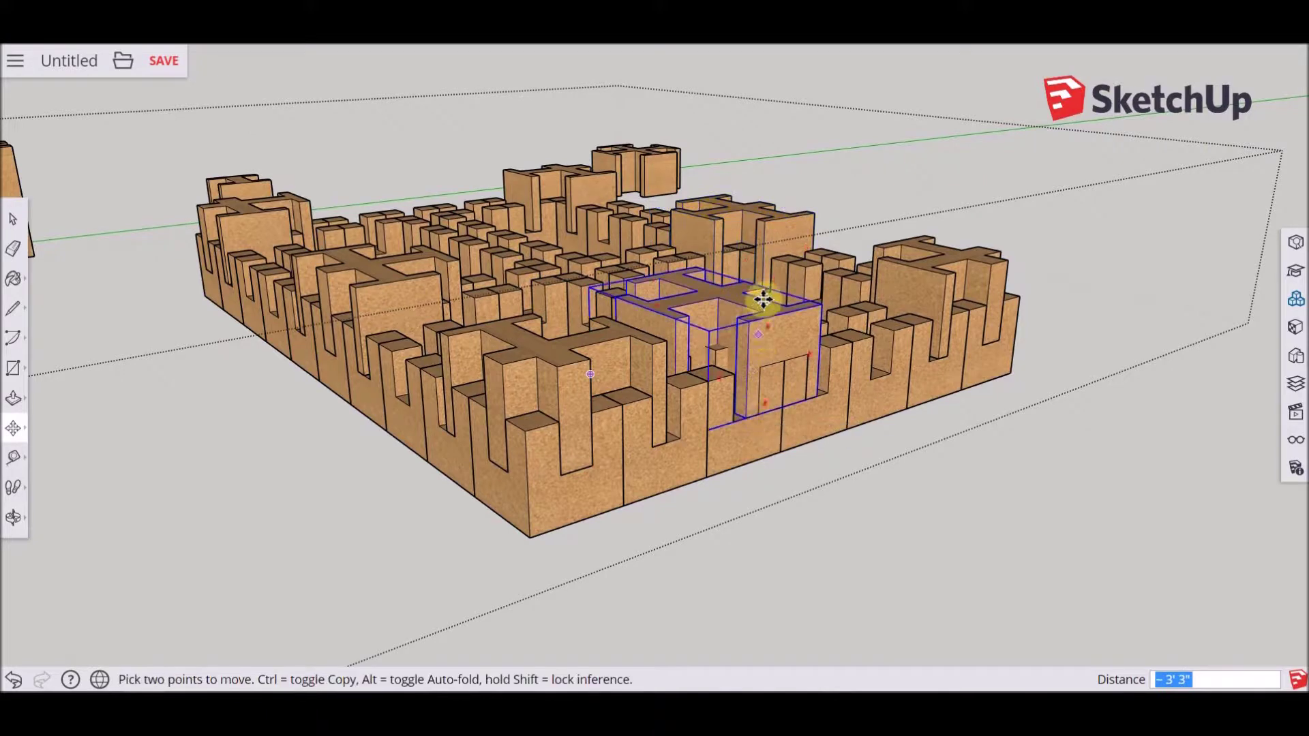
# - Rotate the three-way connector at the near short side so its stem points along the frame's centre row
pyautogui.moveTo(762, 305); pyautogui.dragTo(760, 462, button='middle')
pyautogui.click(747, 470)
pyautogui.moveTo(857, 568); pyautogui.dragTo(864, 493, button='middle')
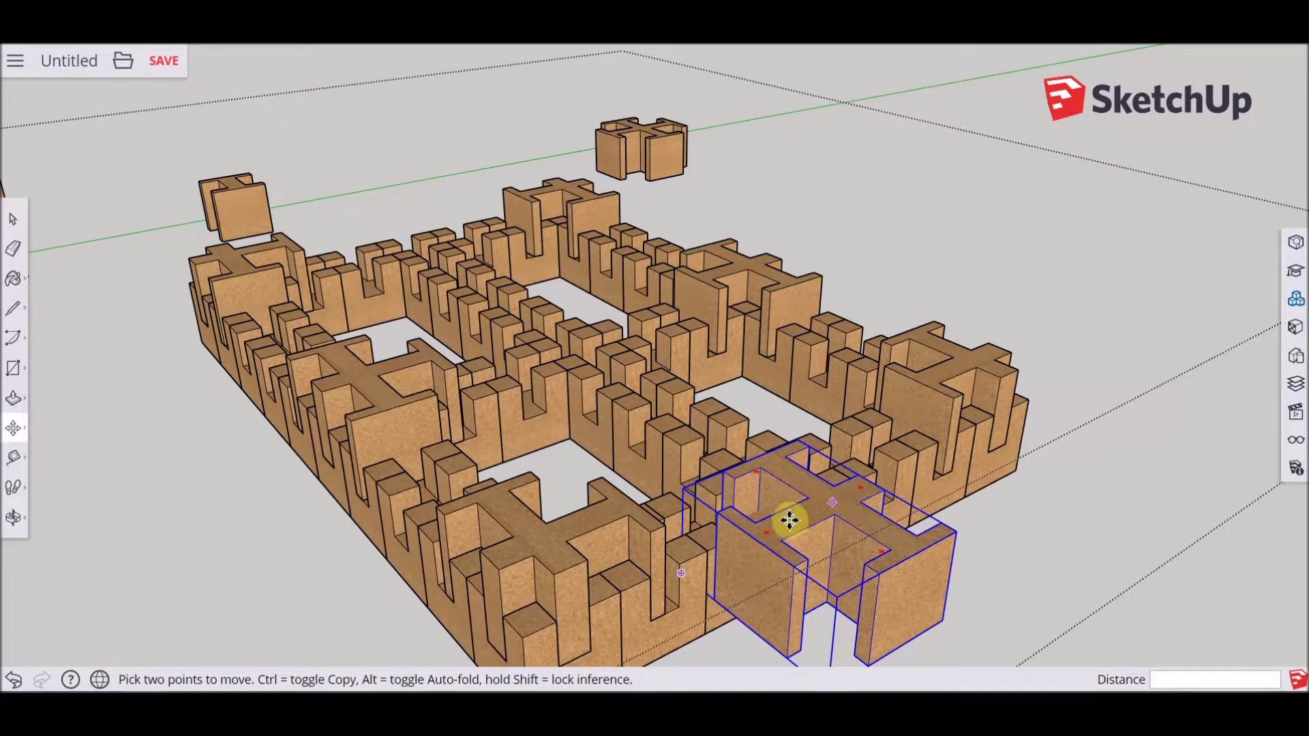
pyautogui.moveTo(857, 583); pyautogui.dragTo(968, 498, button='middle')
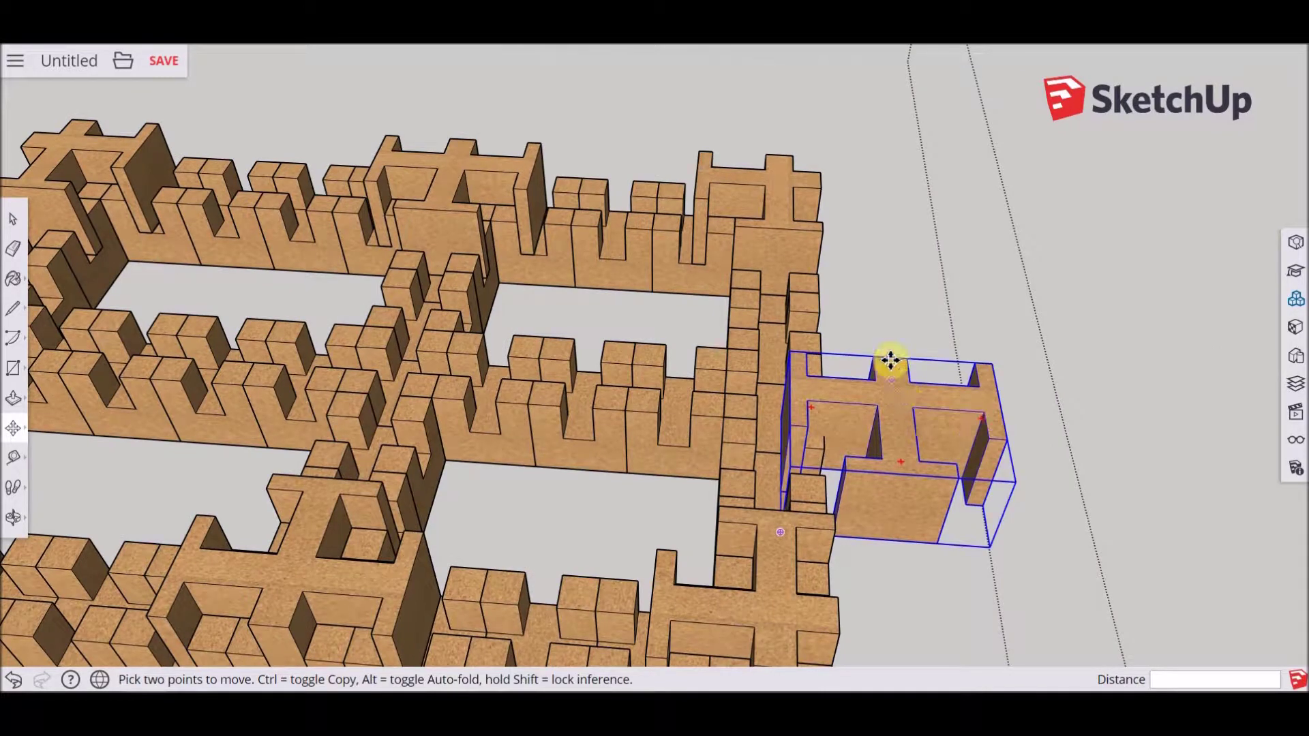
pyautogui.moveTo(898, 373); pyautogui.dragTo(906, 482, button='middle')
pyautogui.click(909, 497)
pyautogui.press('q')
pyautogui.click(911, 503)
pyautogui.click(992, 566)
# - Move the rotated three-way connector onto the middle of the near short side
pyautogui.moveTo(787, 336); pyautogui.dragTo(437, 579, button='middle')
pyautogui.click(328, 566)
pyautogui.click(326, 507)
# - Copy the short side's three-way connector about 7' 3 7/16" to just outside the opposite short side
pyautogui.moveTo(339, 447); pyautogui.dragTo(468, 307, button='middle')
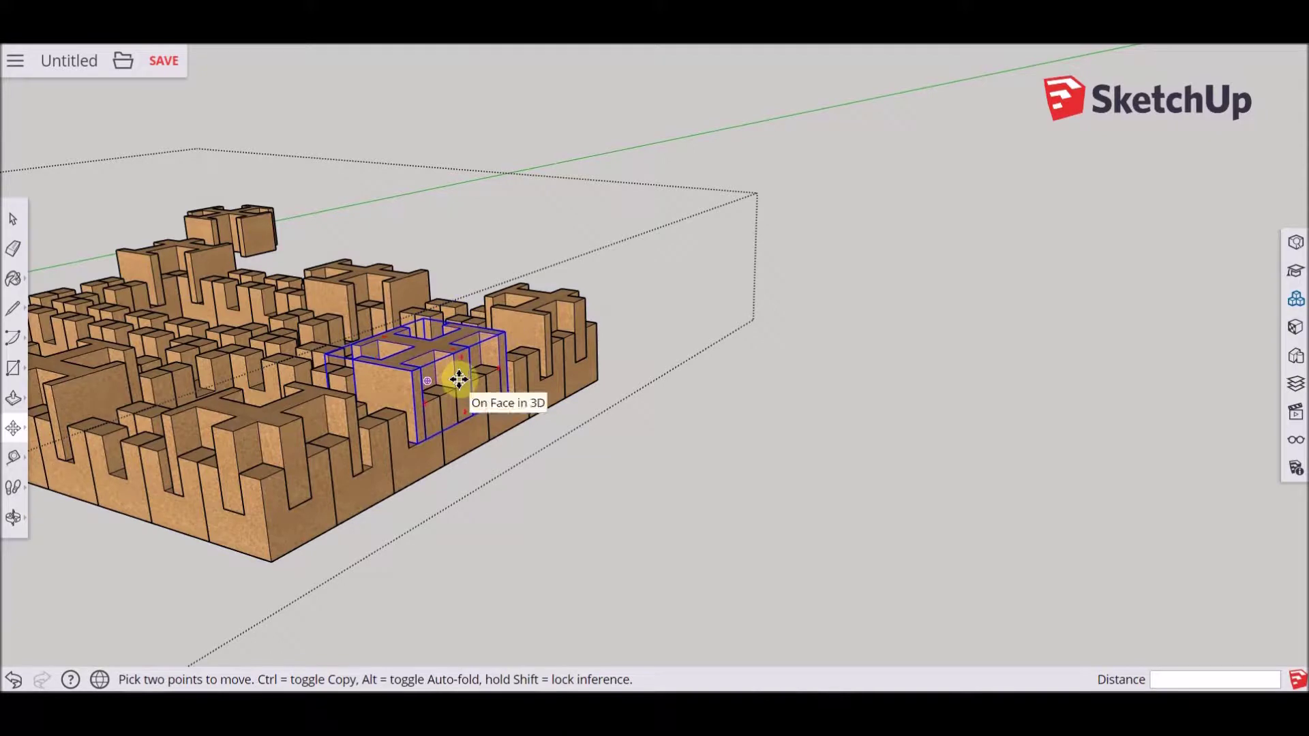
pyautogui.moveTo(306, 291); pyautogui.dragTo(345, 592, button='middle')
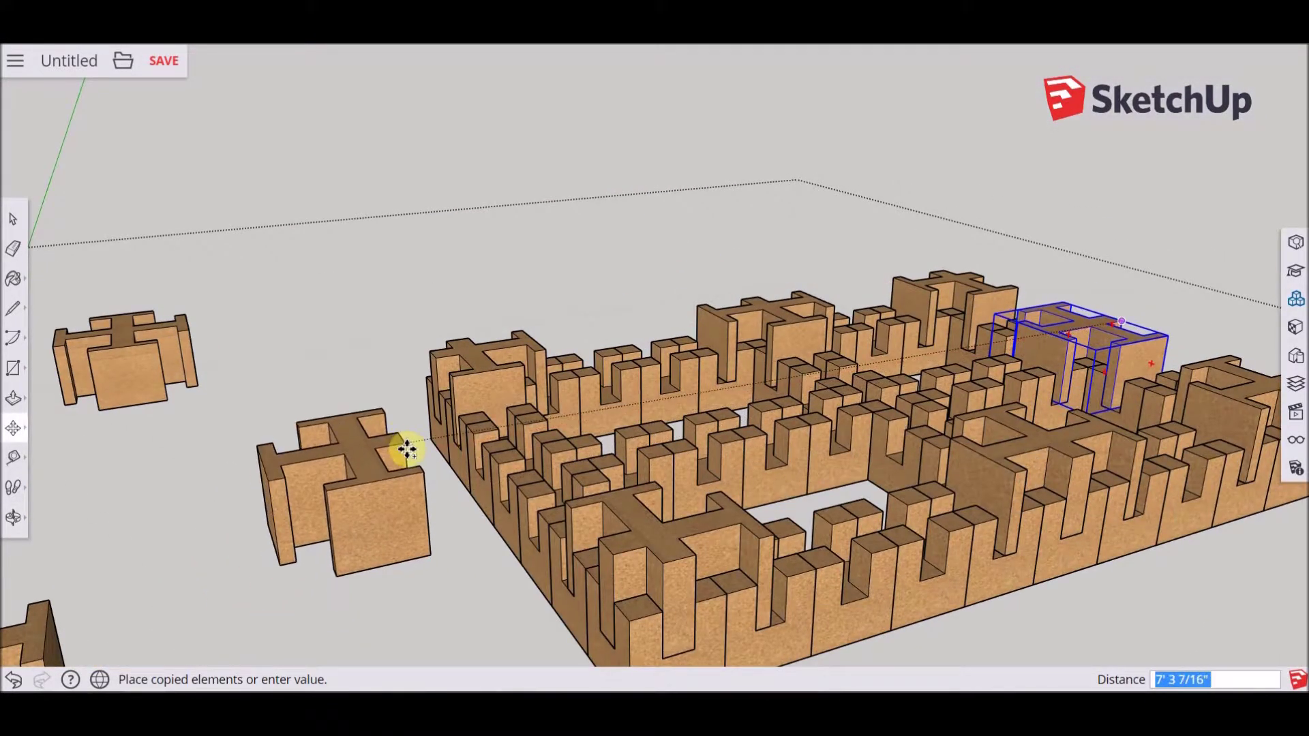
pyautogui.moveTo(407, 450); pyautogui.dragTo(377, 649, button='middle')
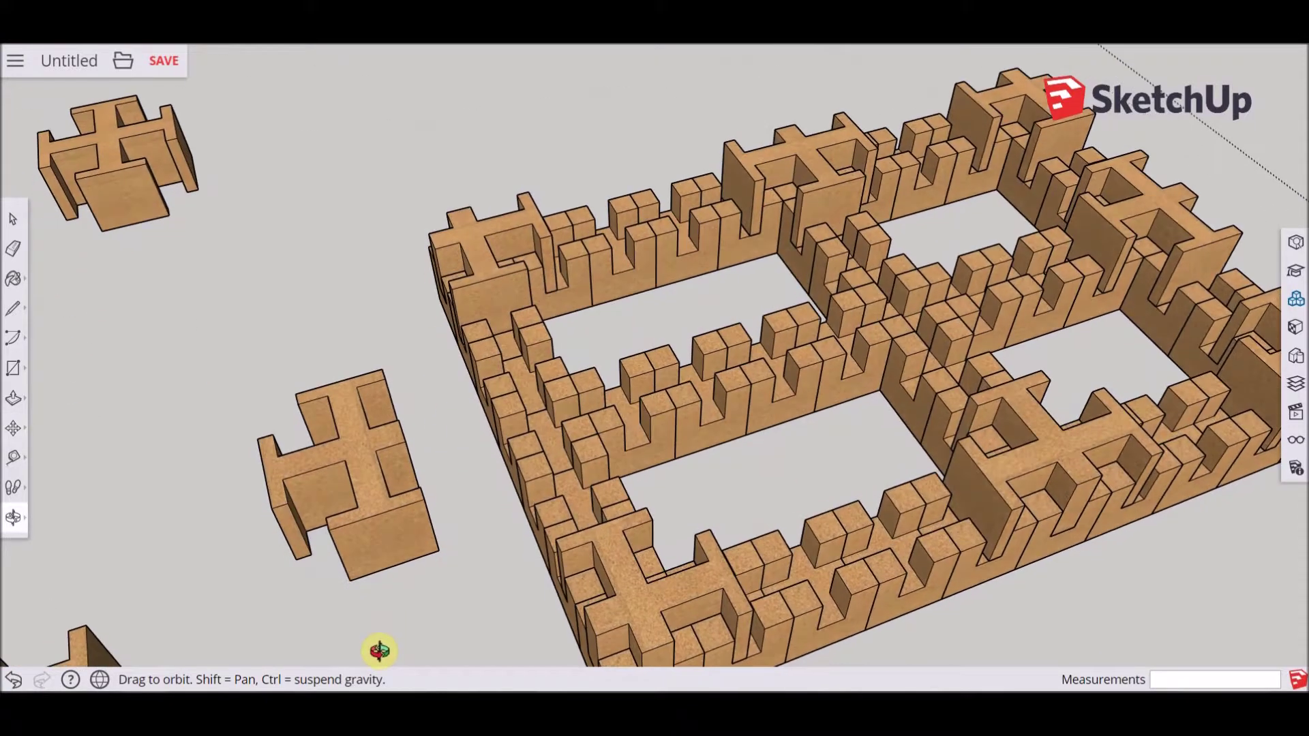
pyautogui.press('Escape')
# - Rotate the new three-way connector by -90 degrees and move it onto the middle of the opposite short side
pyautogui.moveTo(319, 403)
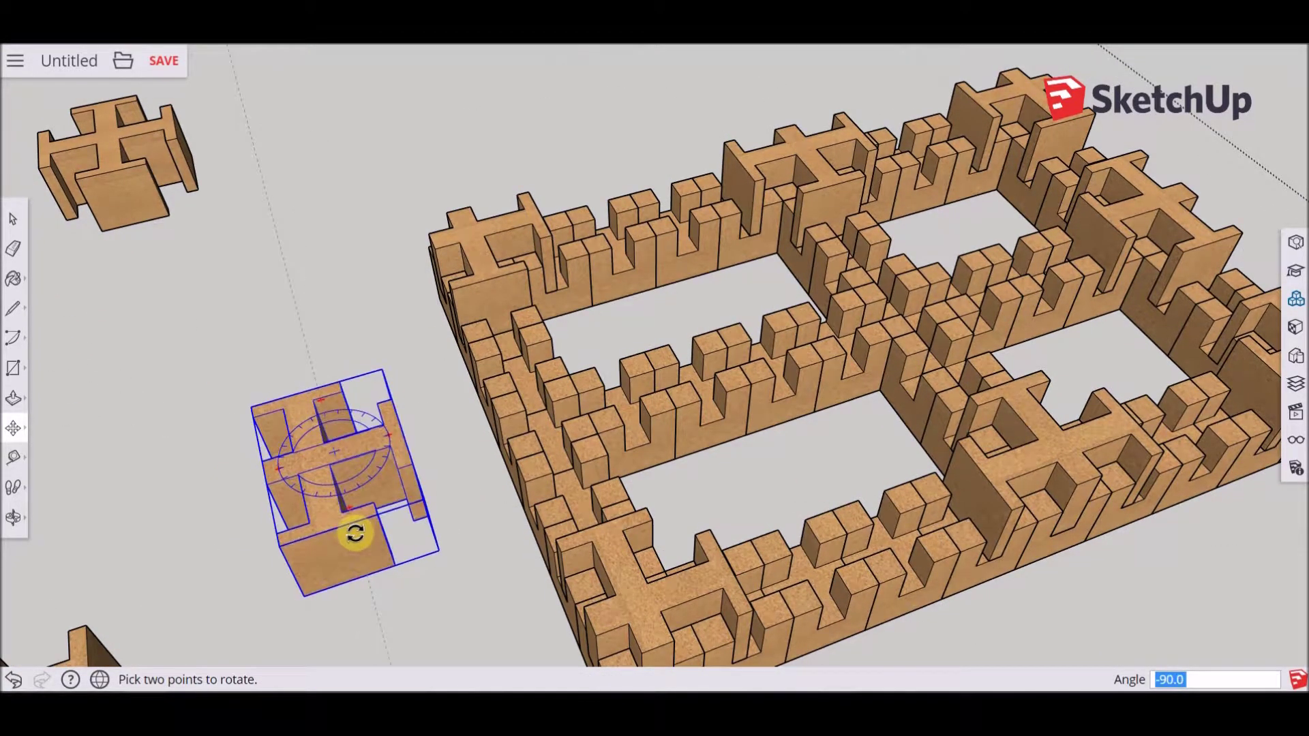
pyautogui.moveTo(355, 533); pyautogui.dragTo(351, 534)
pyautogui.press('m')
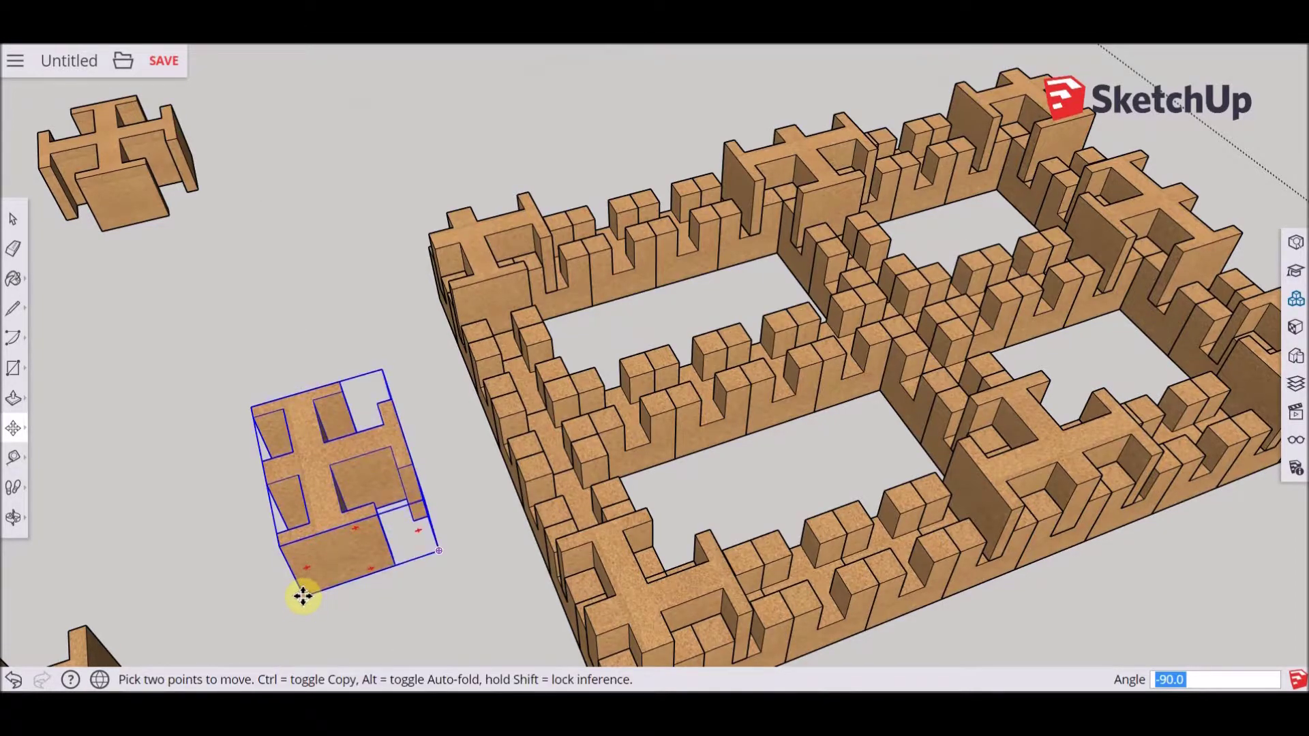
pyautogui.click(303, 596)
pyautogui.scroll(-5, 512, 491)
pyautogui.click(612, 569)
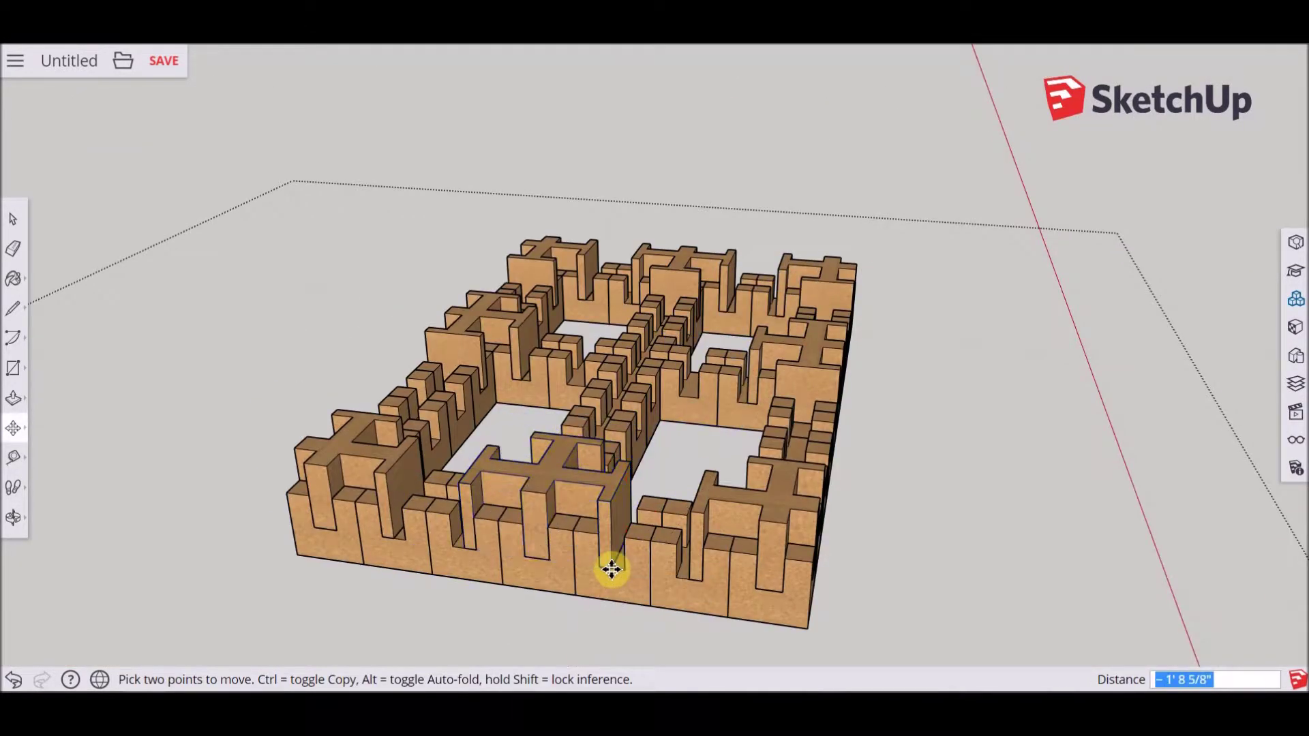
# - Copy the loose four-way connector onto the frame's central crossing
pyautogui.moveTo(397, 583); pyautogui.dragTo(853, 397, button='middle')
pyautogui.scroll(-2, 853, 402)
pyautogui.moveTo(730, 461); pyautogui.dragTo(702, 357, button='middle')
pyautogui.press('ctrl')
pyautogui.click(423, 146)
pyautogui.scroll(3, 540, 328)
pyautogui.moveTo(508, 357); pyautogui.dragTo(354, 347, button='middle')
pyautogui.click(505, 330)
pyautogui.scroll(5, 512, 330)
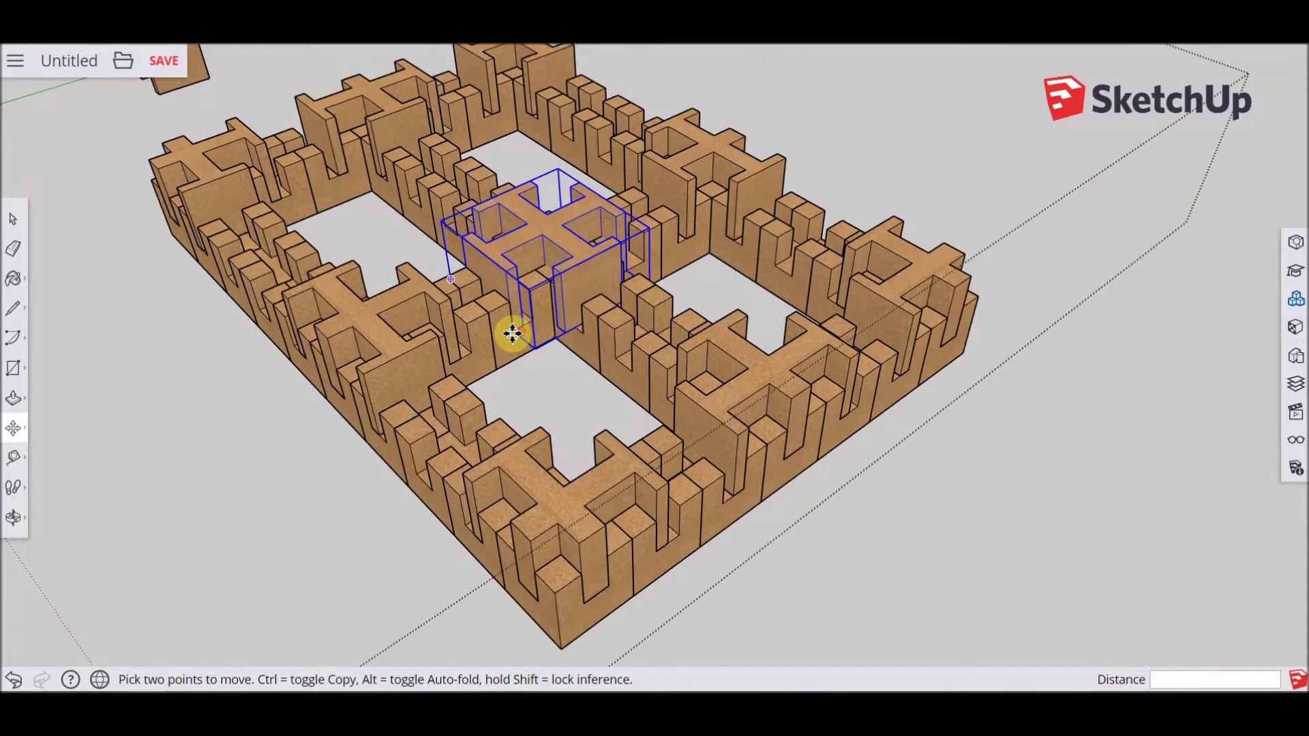
# - Copy the loose two-way connector onto the centre row, directly beside the short side's three-way connector
pyautogui.scroll(-7, 542, 315)
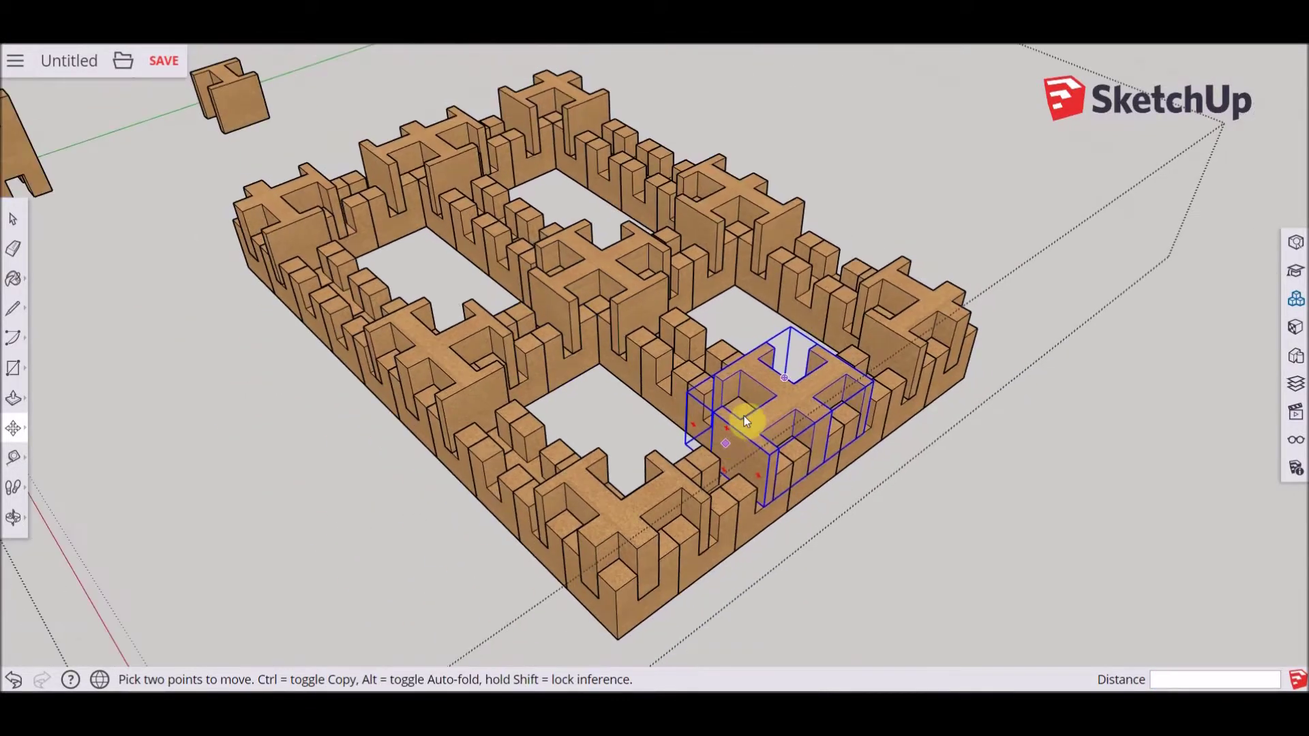
pyautogui.click(220, 134)
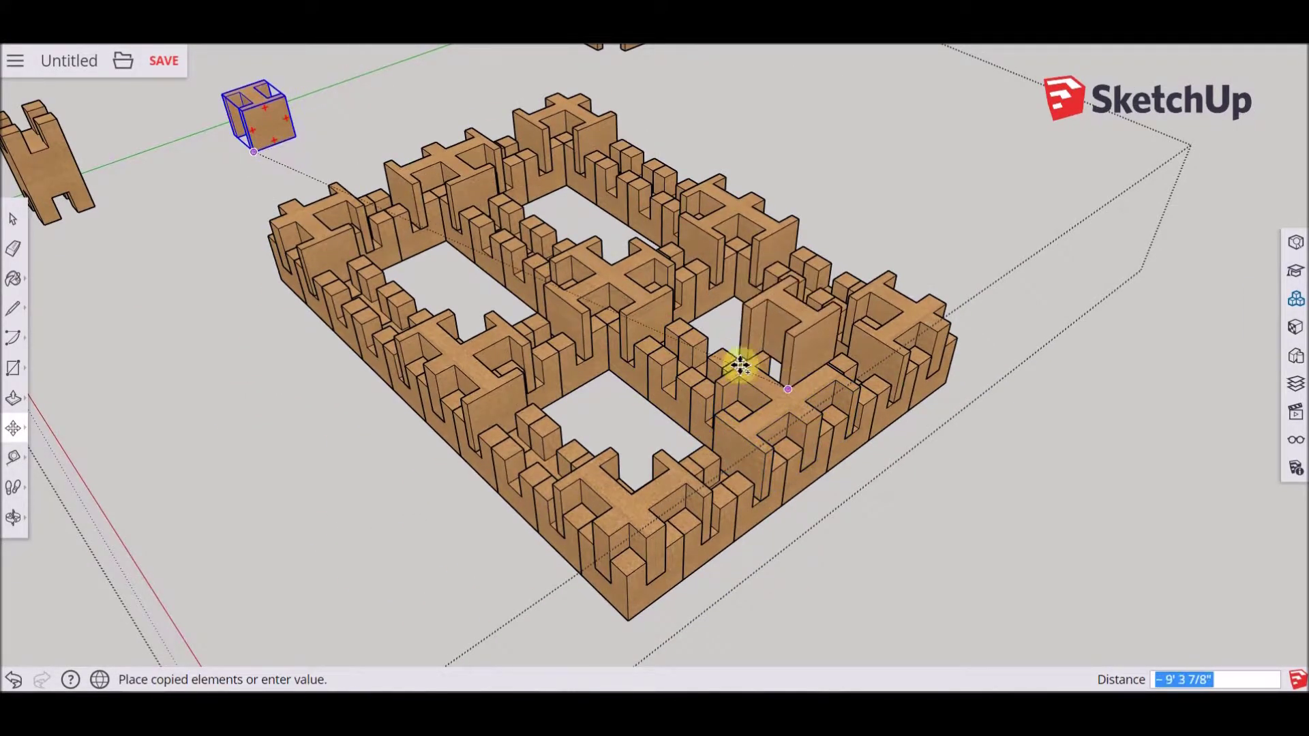
pyautogui.moveTo(656, 372); pyautogui.dragTo(848, 368, button='middle')
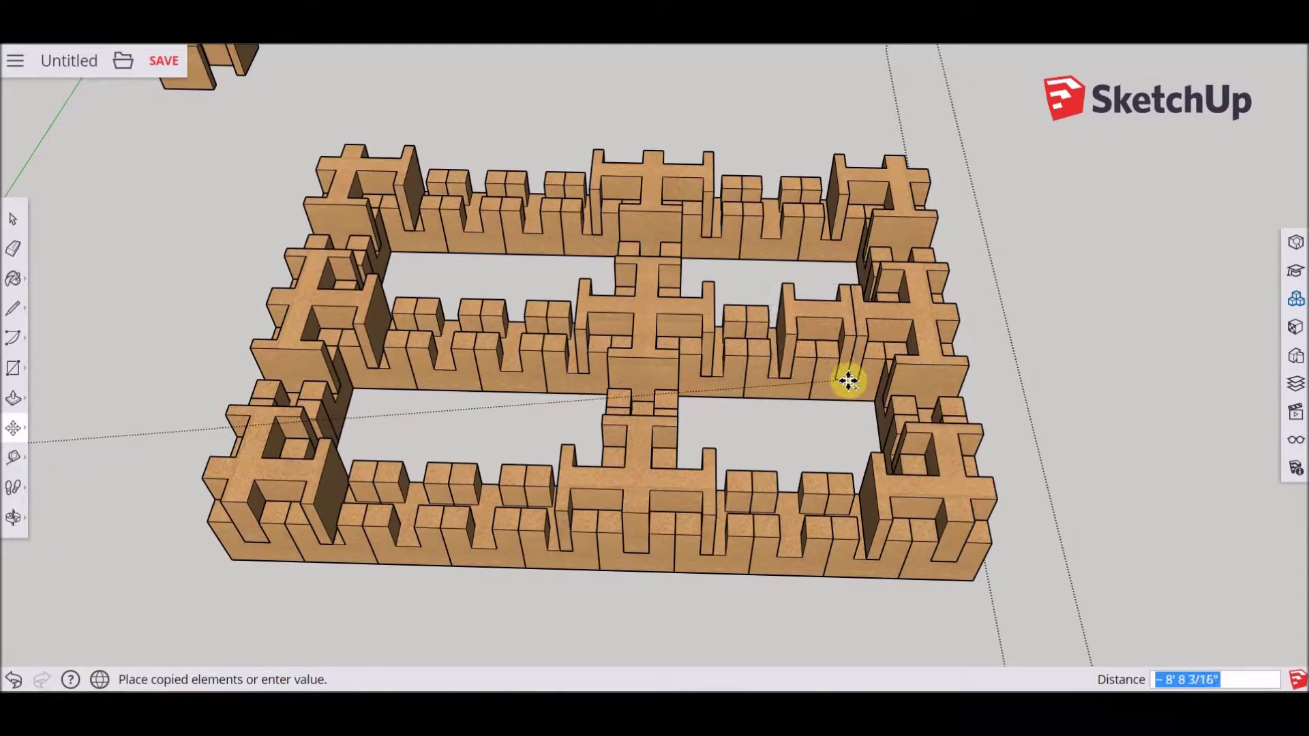
pyautogui.click(849, 381)
# - Copy the two-way connector 7 7/8" along the centre row to fill the gap beside the central four-way connector
pyautogui.scroll(3, 848, 379)
pyautogui.click(844, 381)
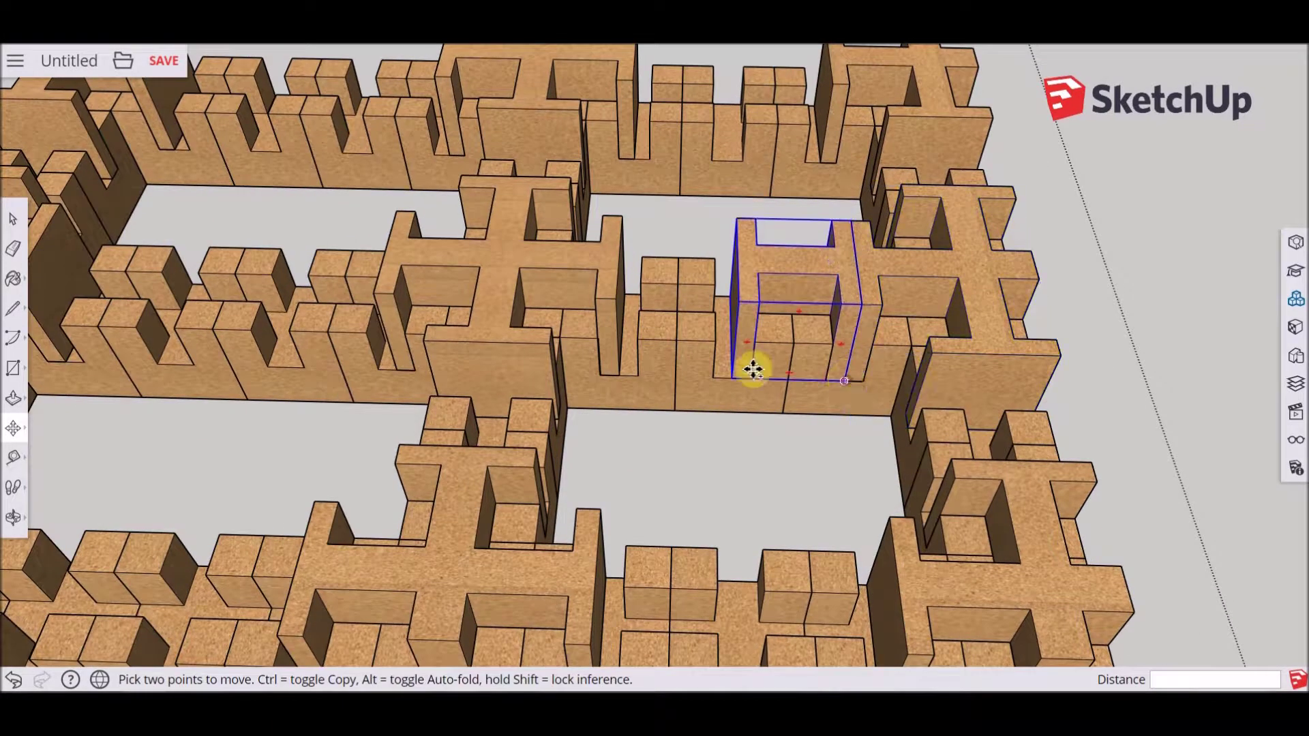
pyautogui.press('ctrl')
pyautogui.click(734, 379)
pyautogui.click(15, 34)
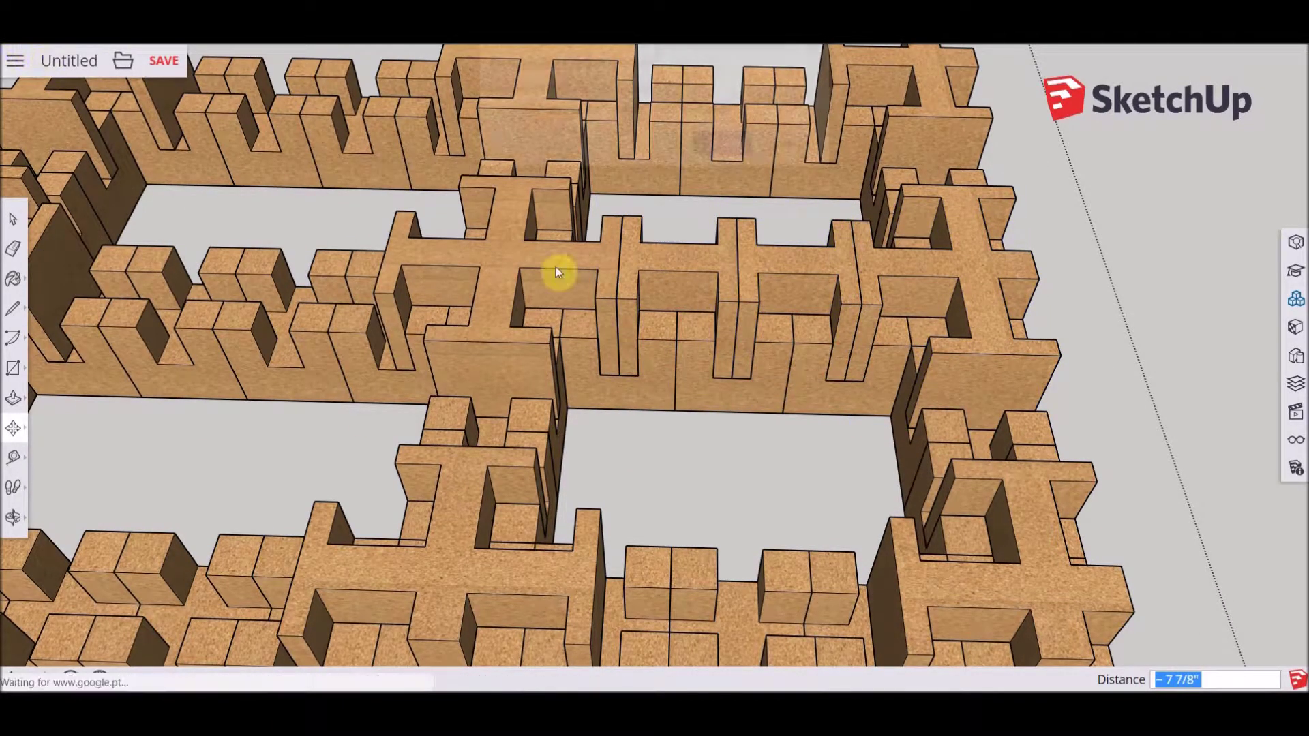
pyautogui.click(798, 144)
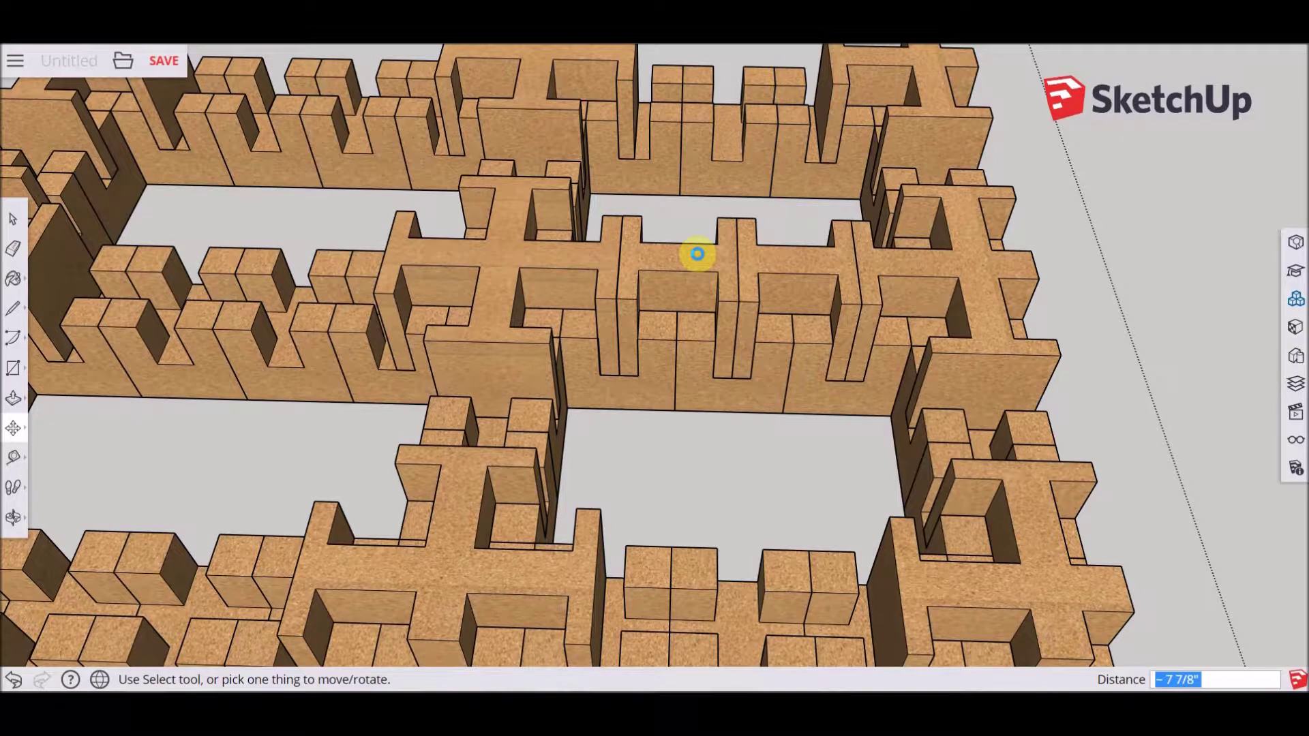
# - Copy the two adjacent two-way connectors from the centre row onto the matching places of both long sides
pyautogui.press('space')
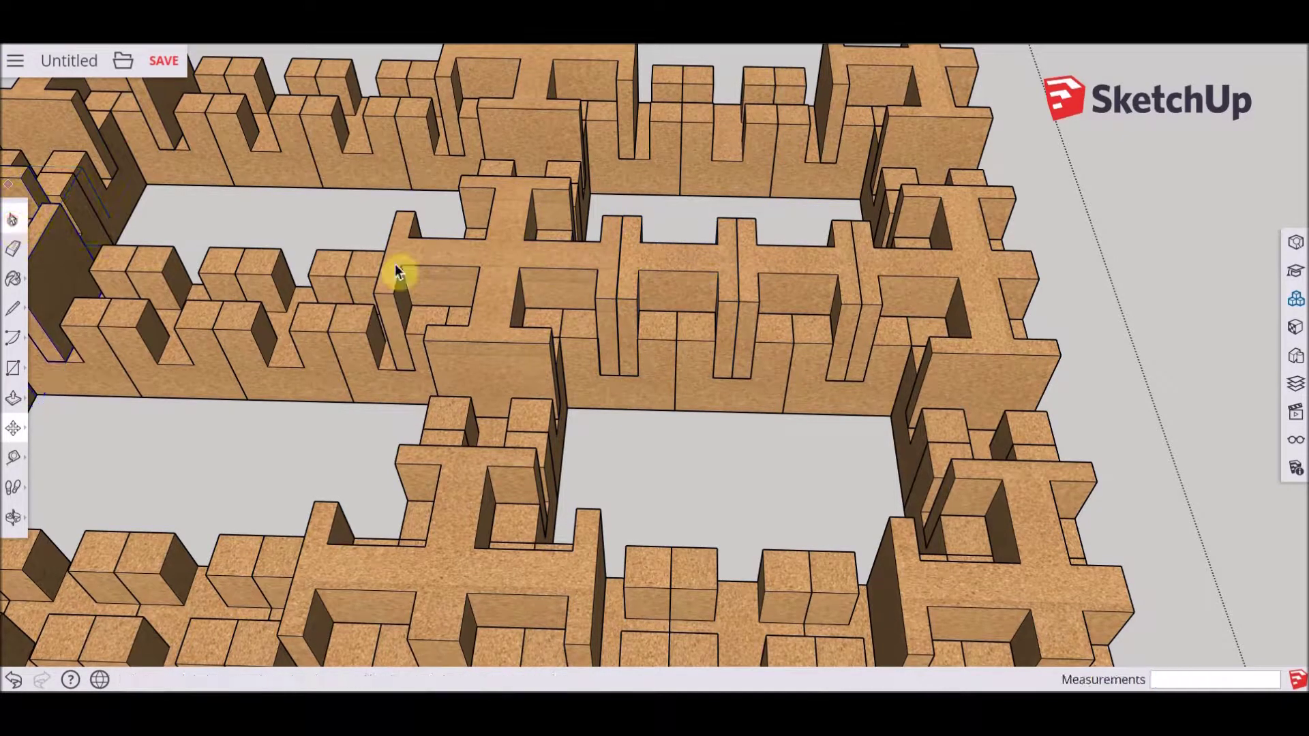
pyautogui.click(701, 272)
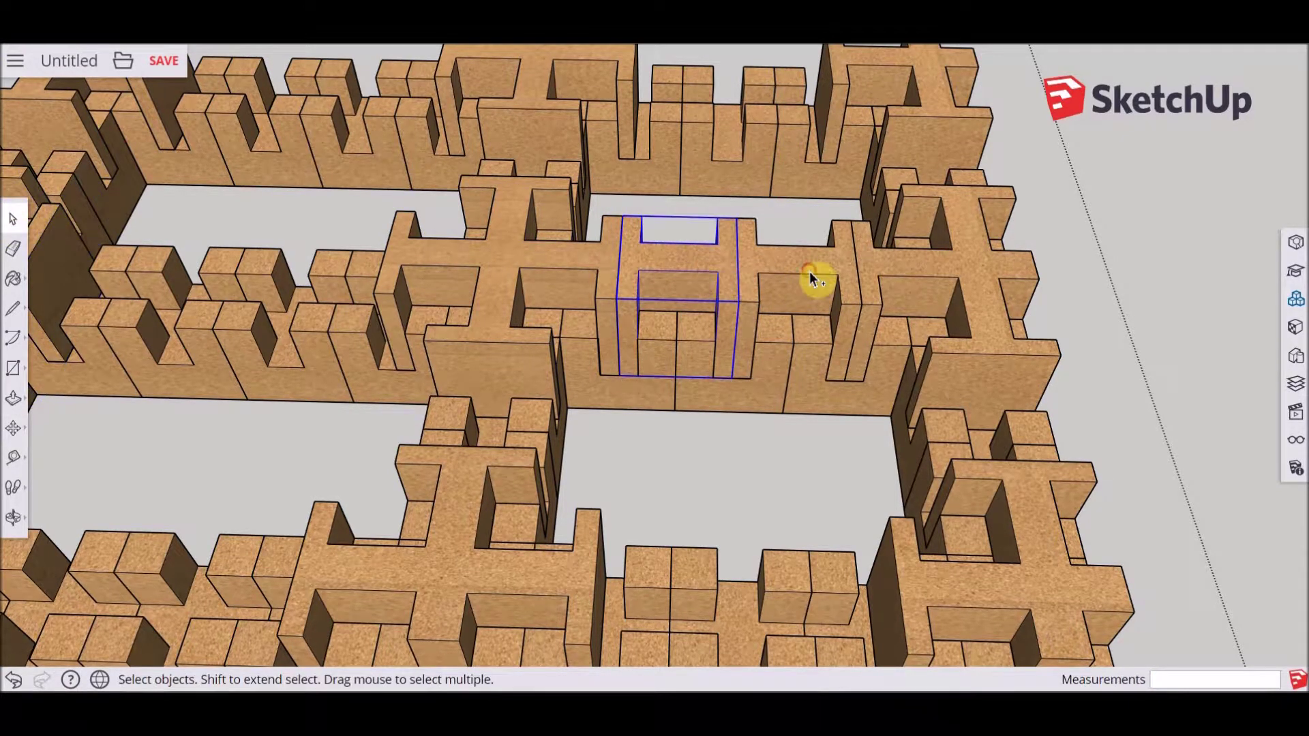
pyautogui.click(11, 428)
pyautogui.click(616, 297)
pyautogui.click(633, 80)
pyautogui.click(632, 79)
pyautogui.scroll(-5, 720, 121)
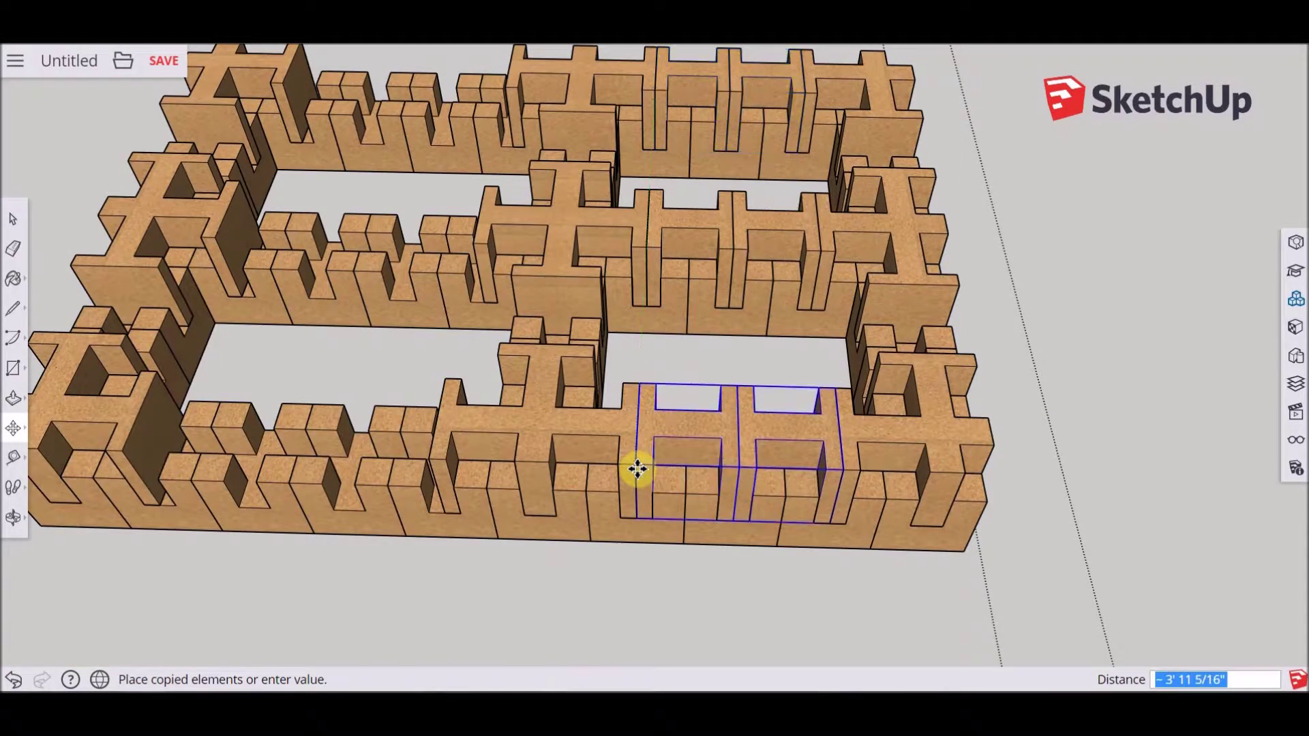
pyautogui.click(637, 464)
# - Copy the connector pair 3' 3 7/16" along the near long side, then another 7 7/8" to fill the remaining gap
pyautogui.click(634, 464)
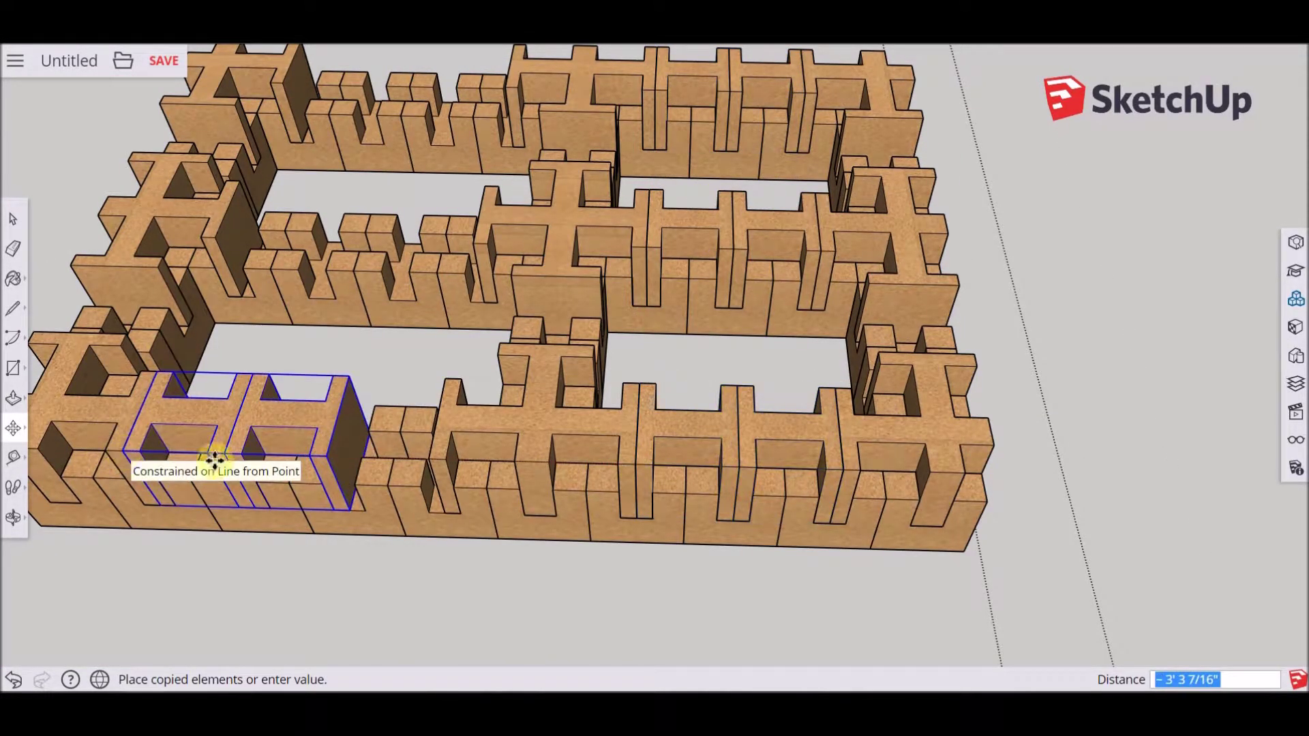
pyautogui.click(232, 455)
pyautogui.click(225, 455)
pyautogui.click(332, 456)
# - Copy the three two-way connectors in that half of the near long side onto the centre row and the far long side
pyautogui.click(12, 219)
pyautogui.click(208, 413)
pyautogui.keyDown('shift'); pyautogui.click(310, 417); pyautogui.keyUp('shift')
pyautogui.keyDown('shift'); pyautogui.click(391, 419); pyautogui.keyUp('shift')
pyautogui.click(13, 428)
pyautogui.click(427, 459)
pyautogui.press('ctrl')
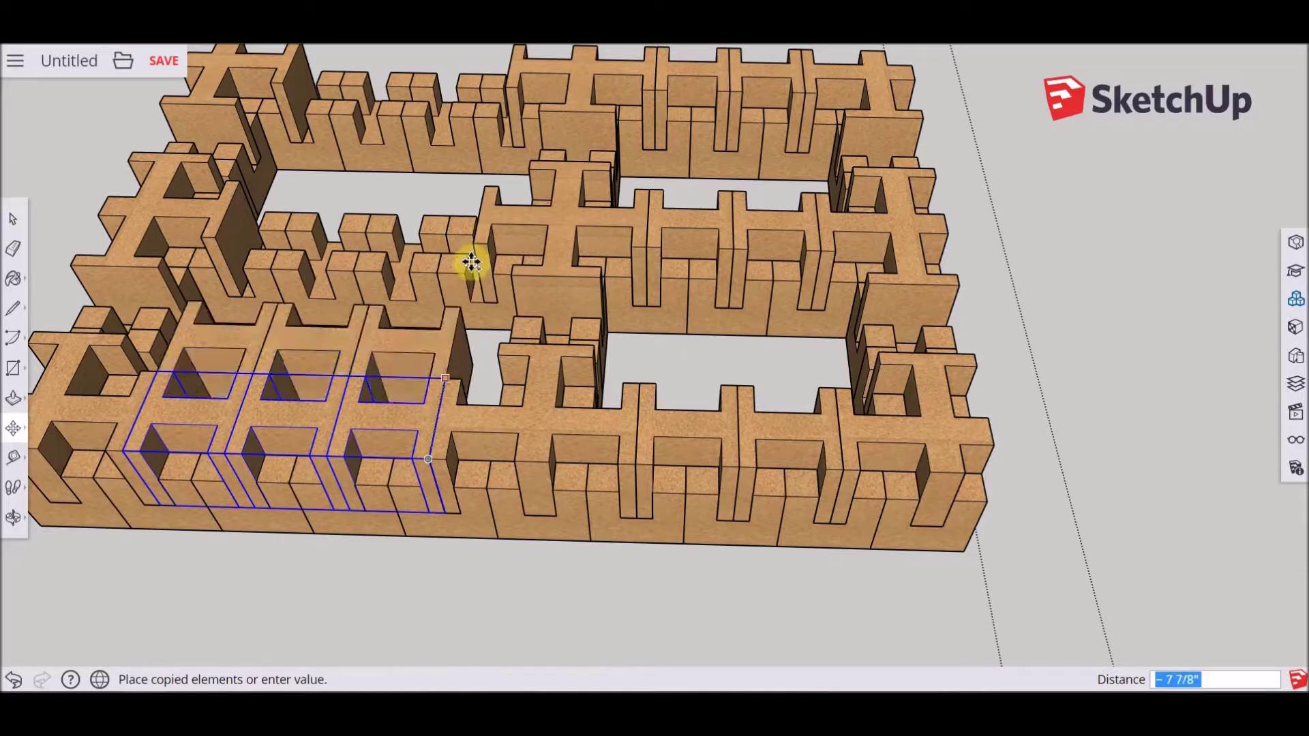
pyautogui.click(470, 243)
pyautogui.click(470, 243)
pyautogui.press('ctrl')
pyautogui.click(509, 84)
# - Copy one two-way connector from the long side 9" inward over the adjacent frame opening
pyautogui.moveTo(971, 280); pyautogui.dragTo(119, 217, button='middle')
pyautogui.press('space')
pyautogui.click(627, 447)
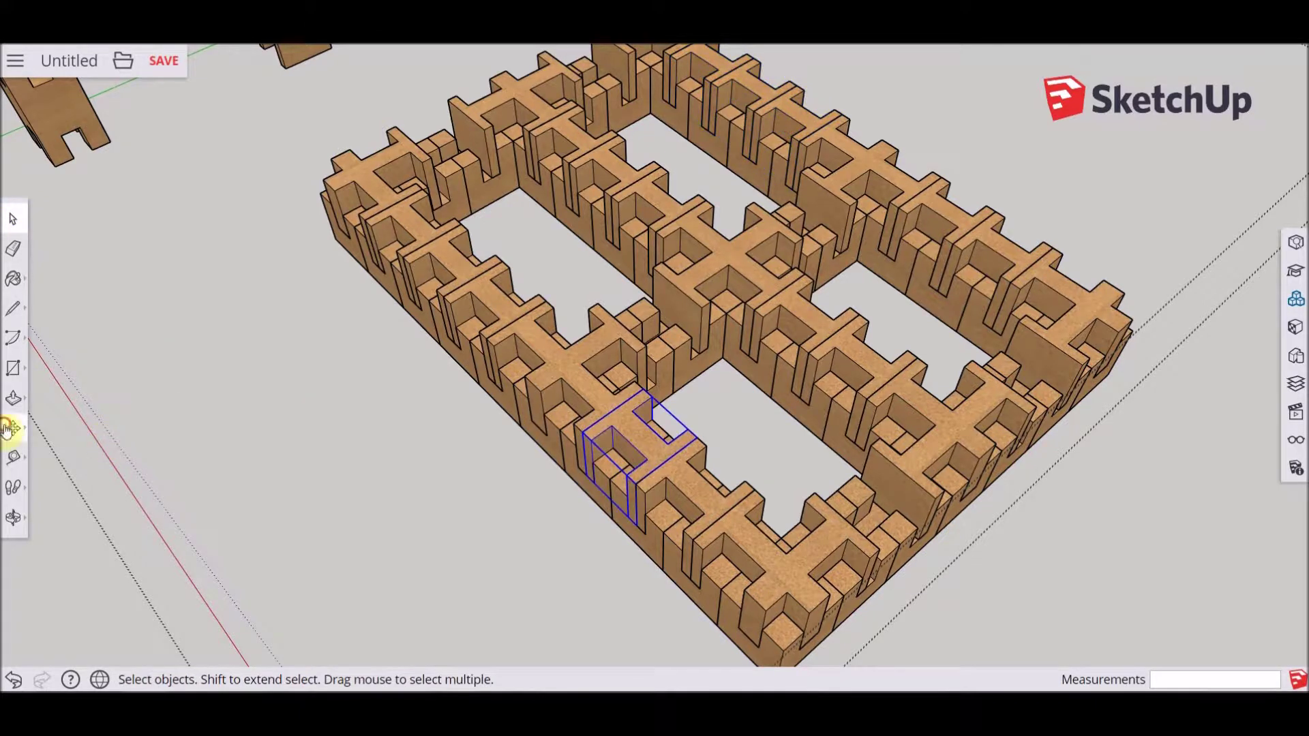
pyautogui.click(13, 428)
pyautogui.click(603, 420)
pyautogui.press('ctrl')
pyautogui.click(649, 341)
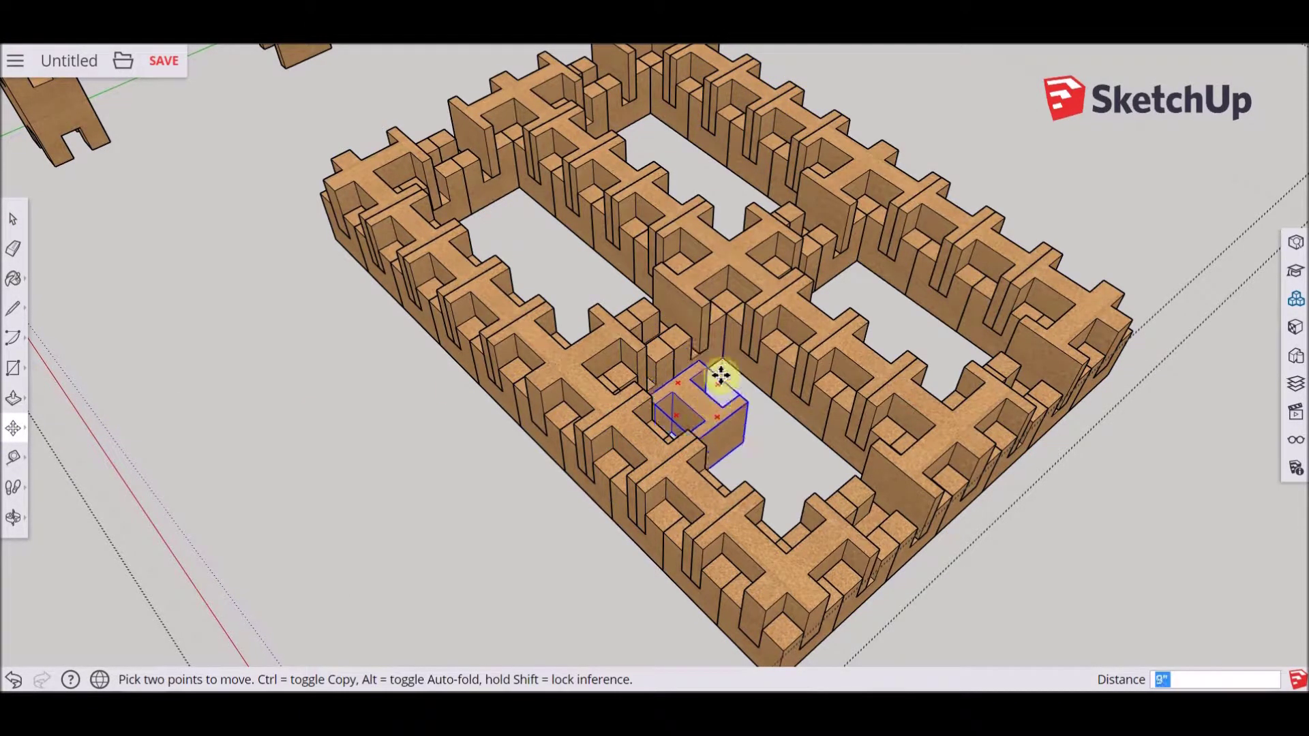
# - Rotate the copied connector by 90 degrees, fit it on the middle cross row, and copy it 1' 11 5/8" across the central crossing
pyautogui.scroll(3, 720, 367)
pyautogui.click(725, 345)
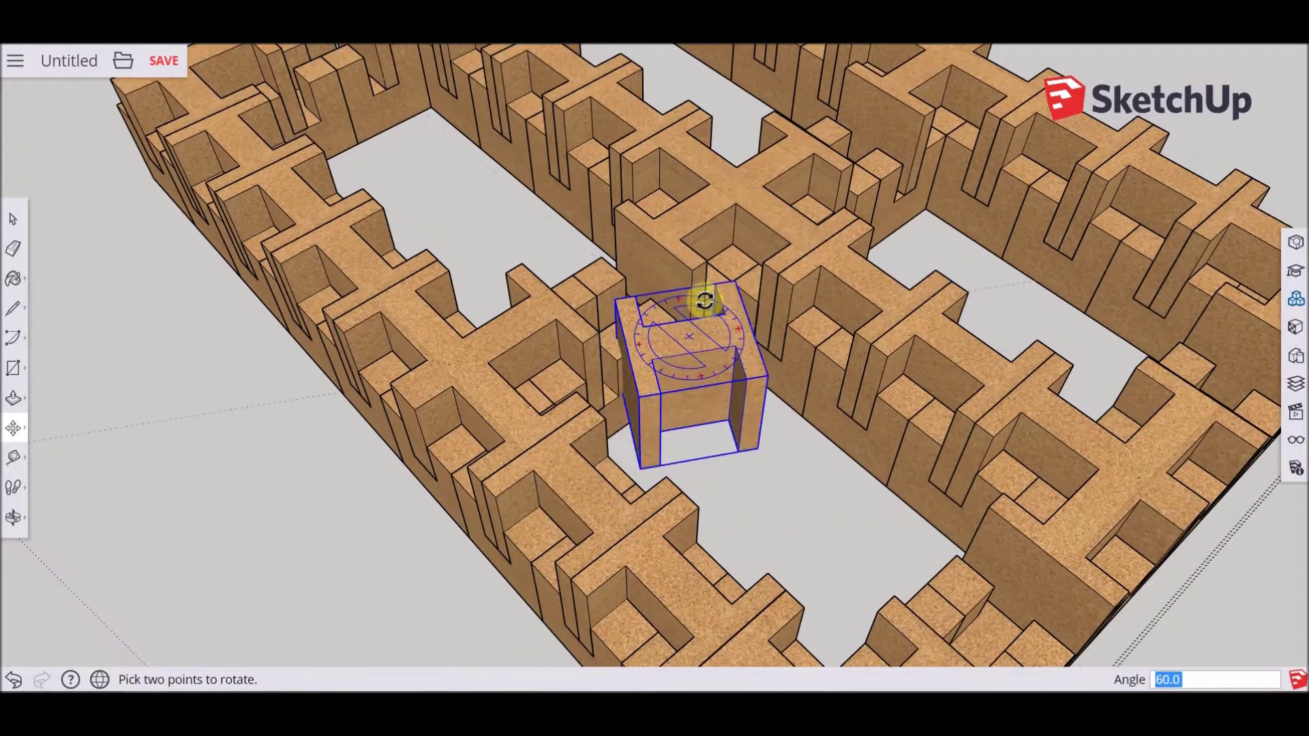
pyautogui.moveTo(737, 314); pyautogui.dragTo(725, 301)
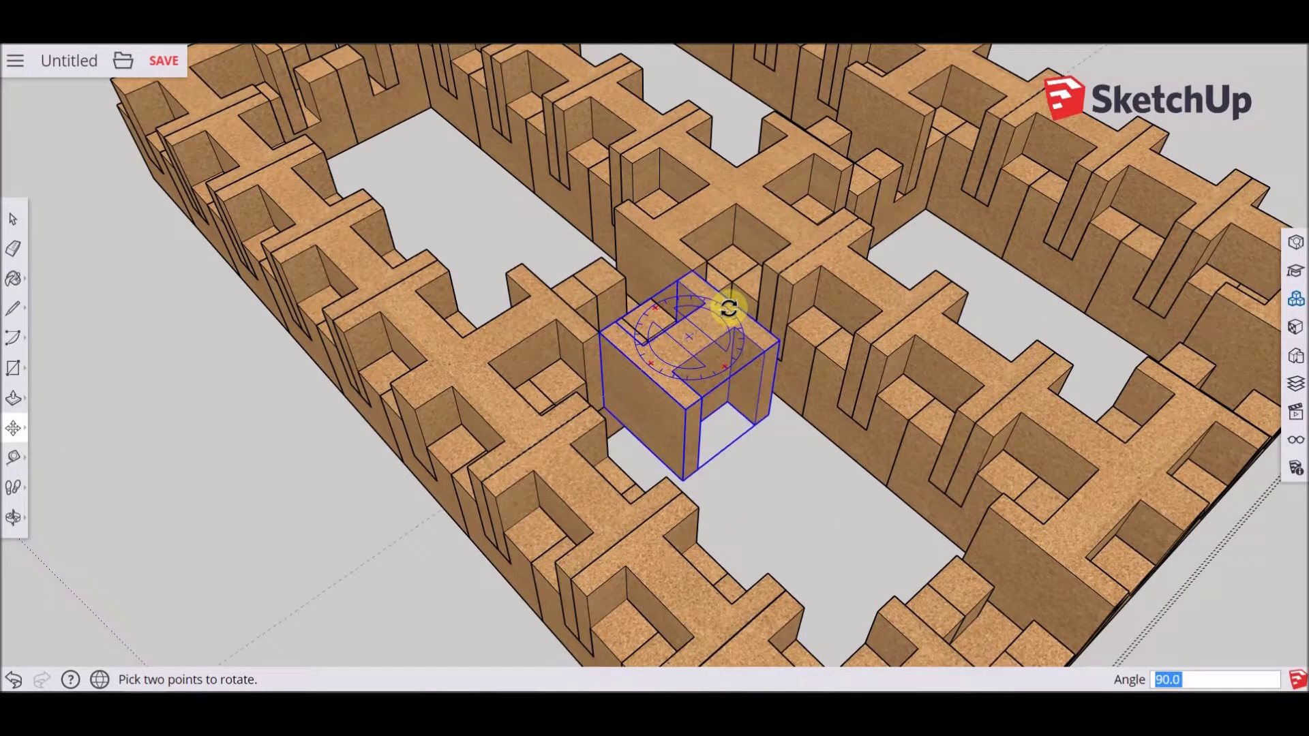
pyautogui.click(688, 407)
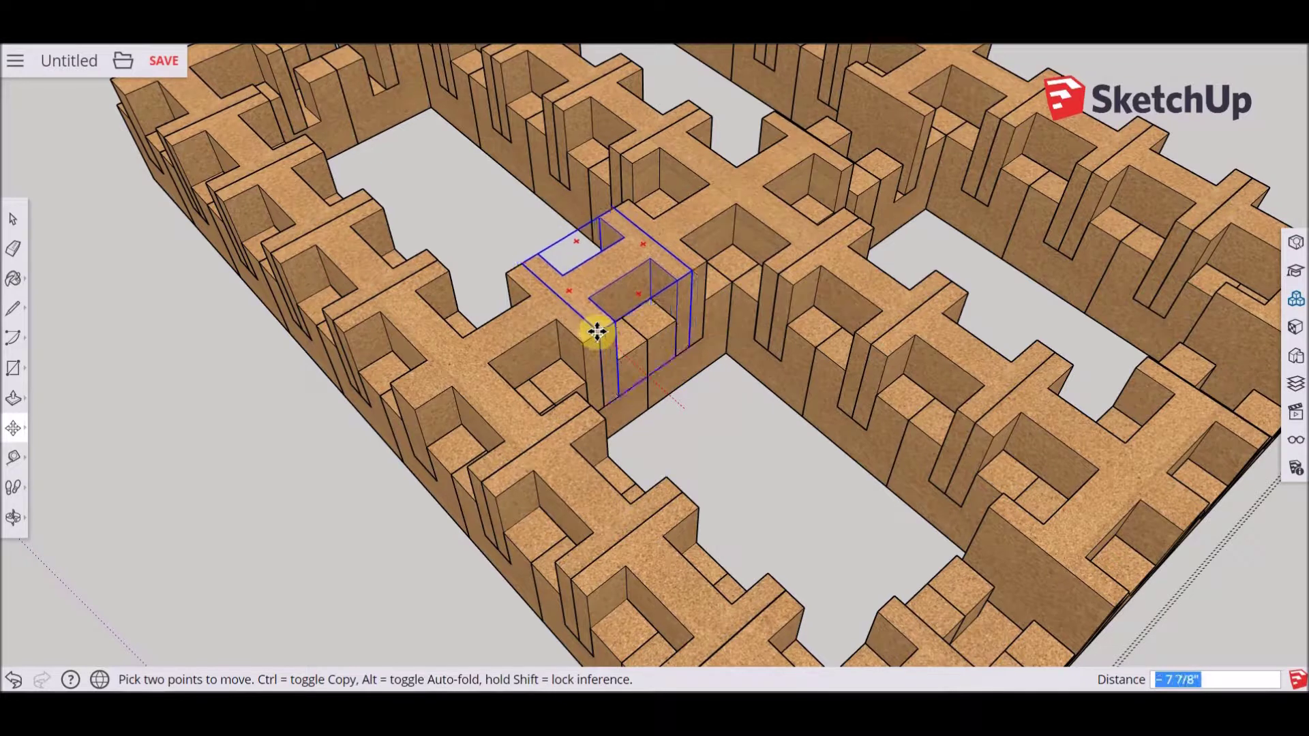
pyautogui.click(853, 165)
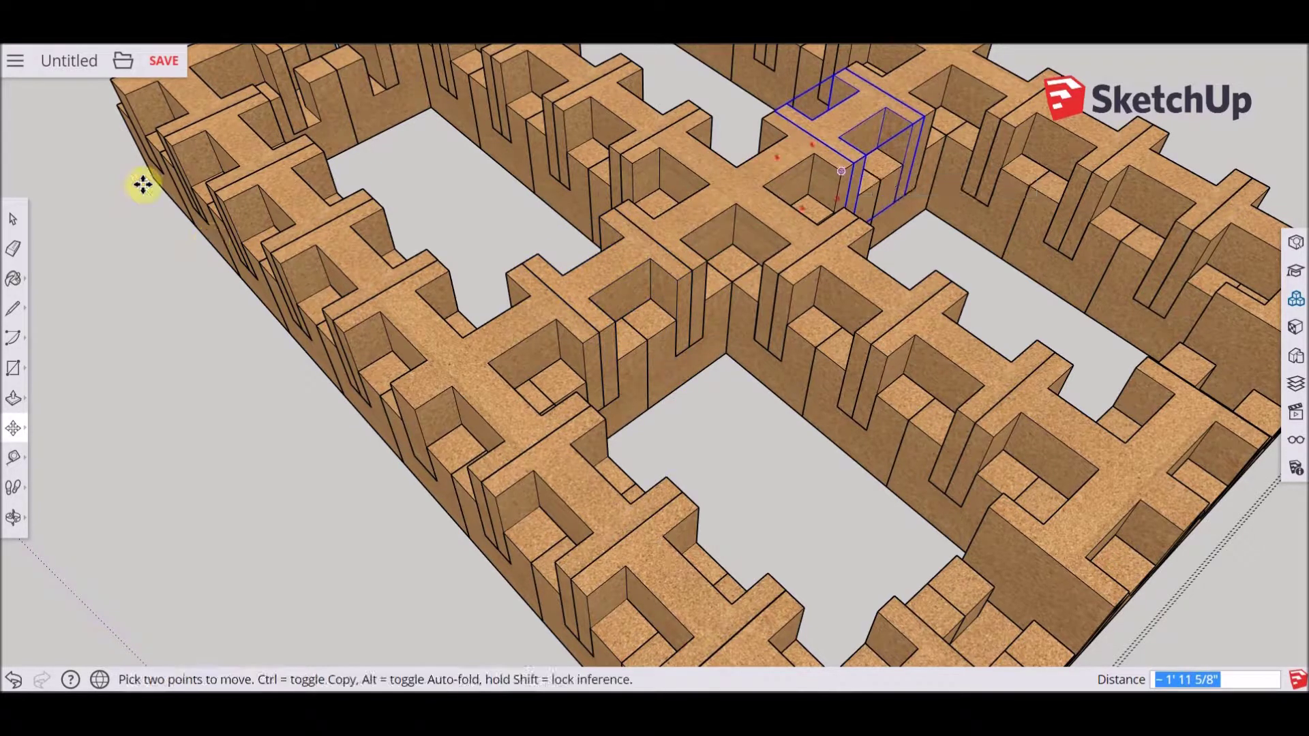
# - Copy the two rotated connectors of the middle cross row onto both short sides of the frame
pyautogui.click(8, 218)
pyautogui.scroll(-2, 605, 274)
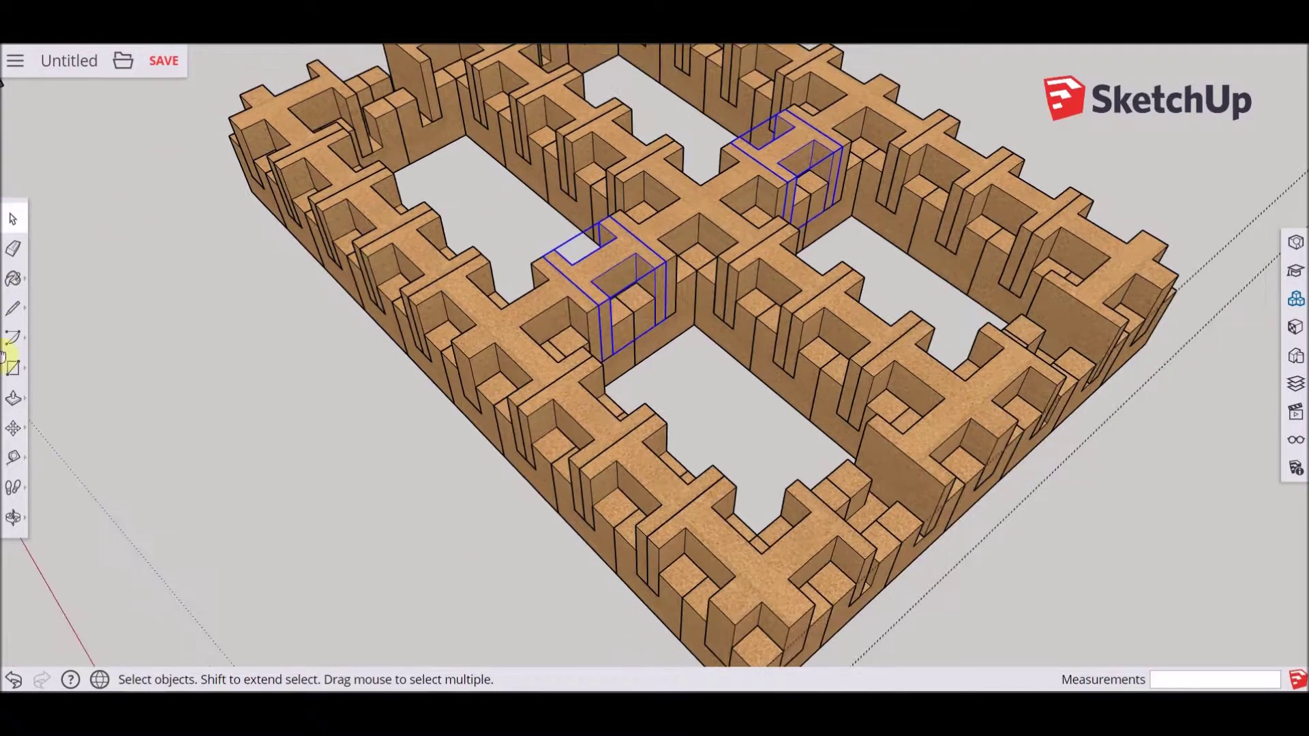
pyautogui.press('m')
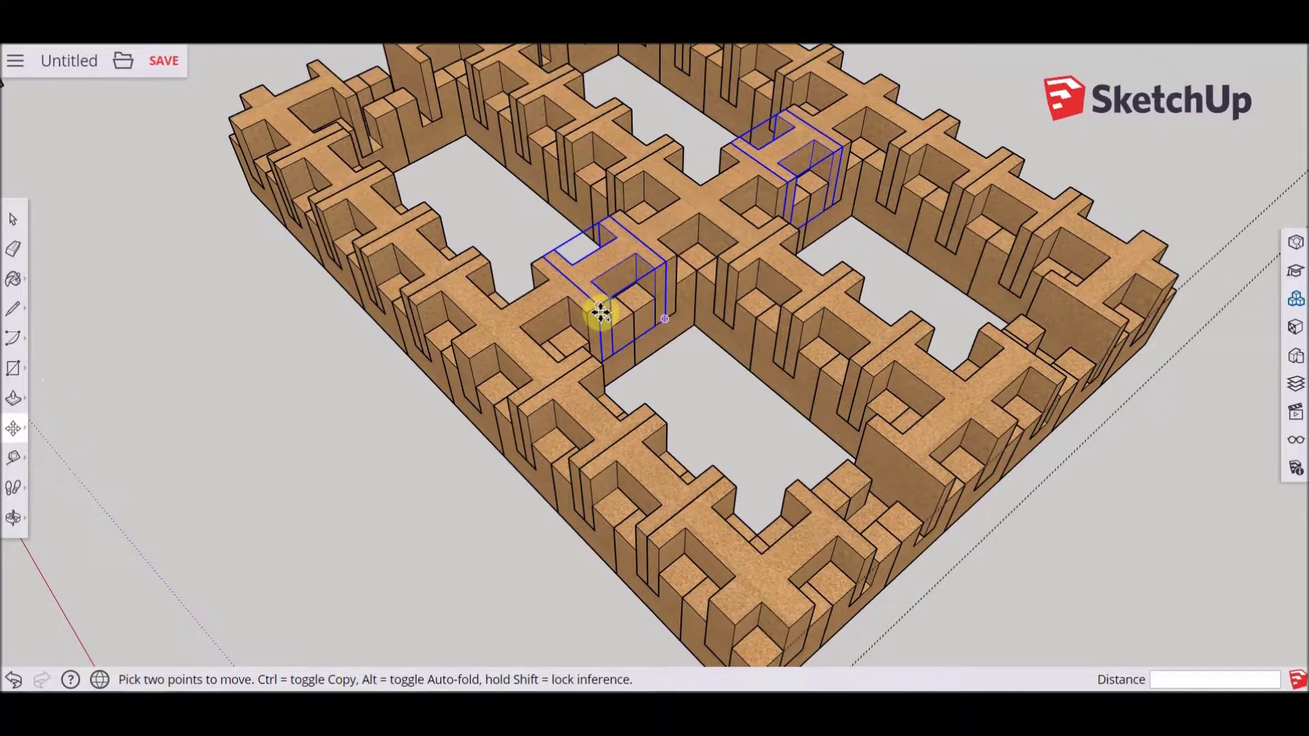
pyautogui.click(600, 313)
pyautogui.press('ctrl')
pyautogui.click(876, 547)
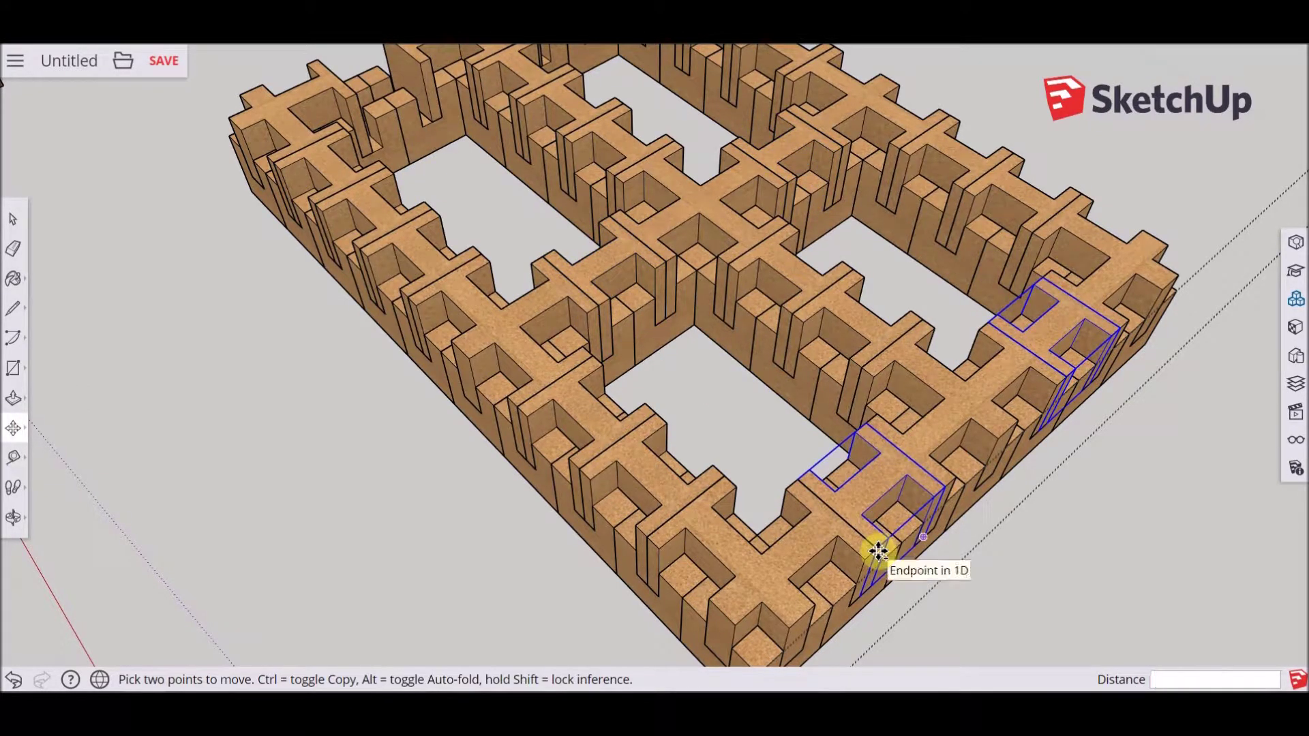
pyautogui.click(878, 551)
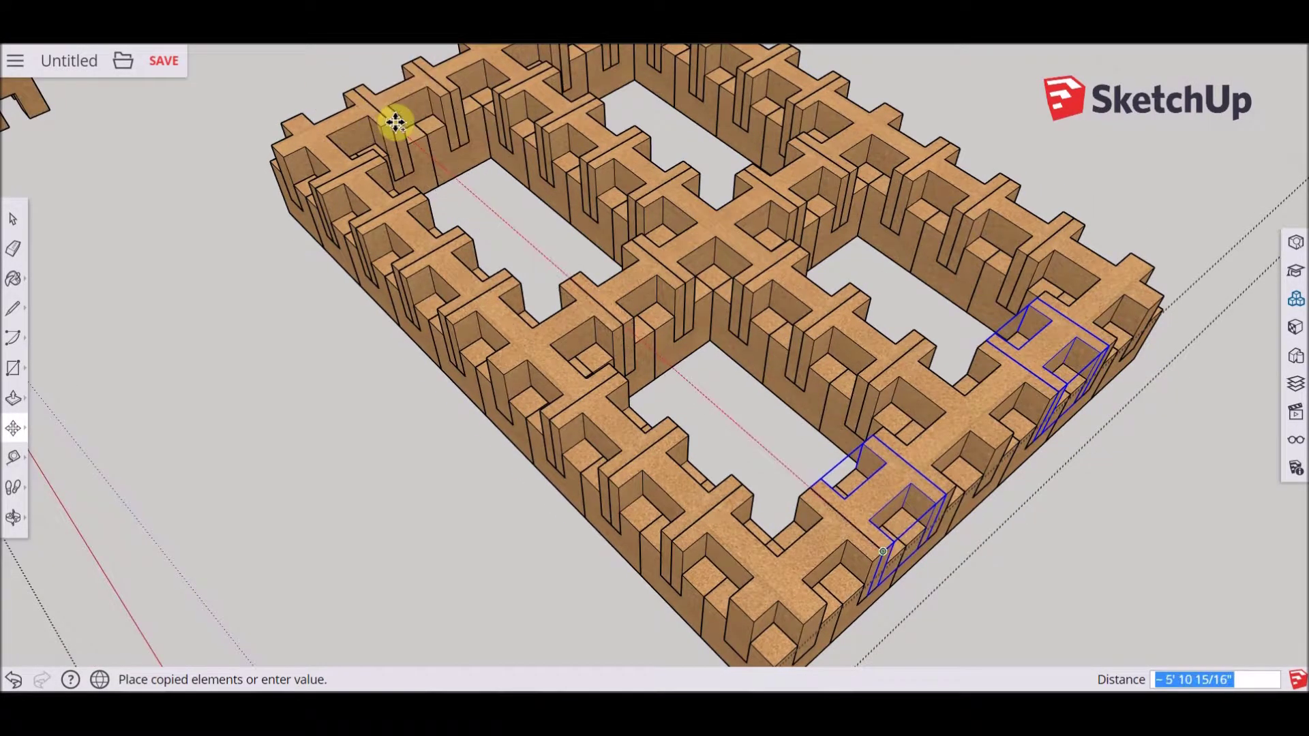
pyautogui.click(396, 122)
# - Copy the corner base brick 7 7/8" upward and flip the copy upside down over the corner connector
pyautogui.scroll(-2, 586, 347)
pyautogui.moveTo(582, 380); pyautogui.dragTo(607, 267, button='middle')
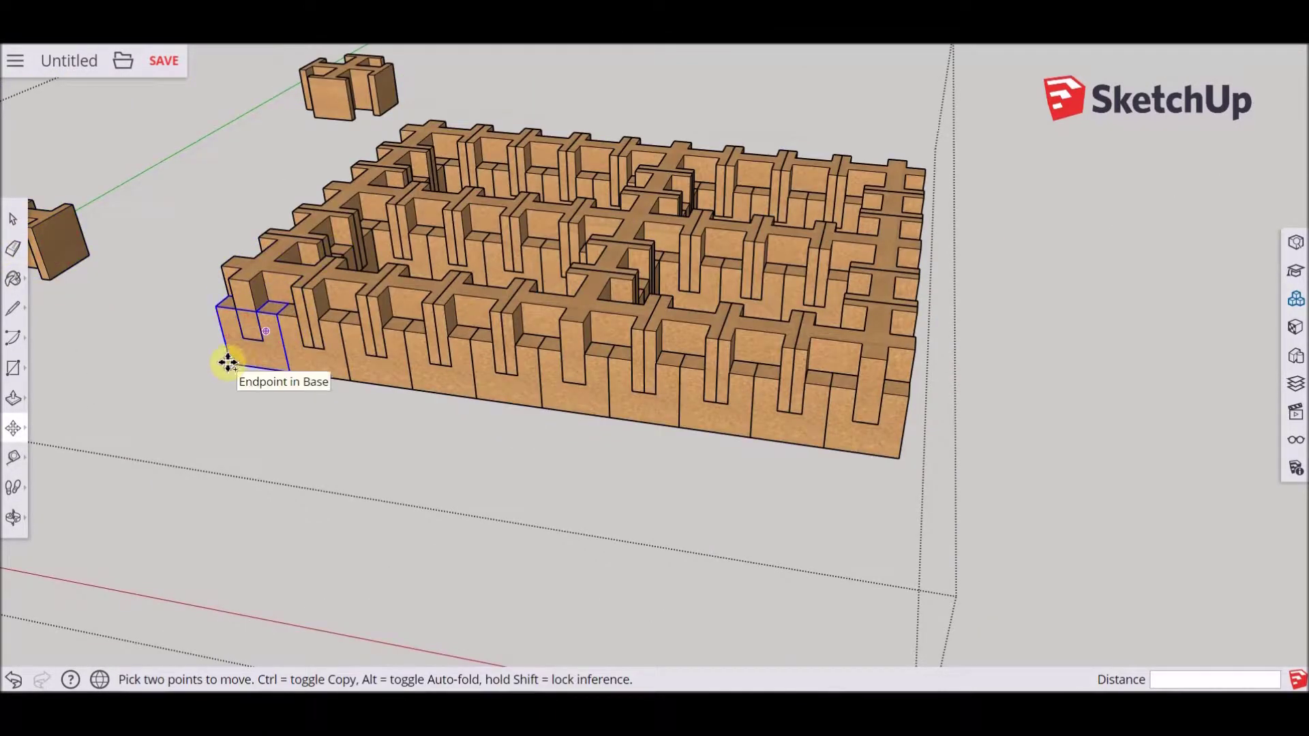
pyautogui.click(229, 363)
pyautogui.click(257, 281)
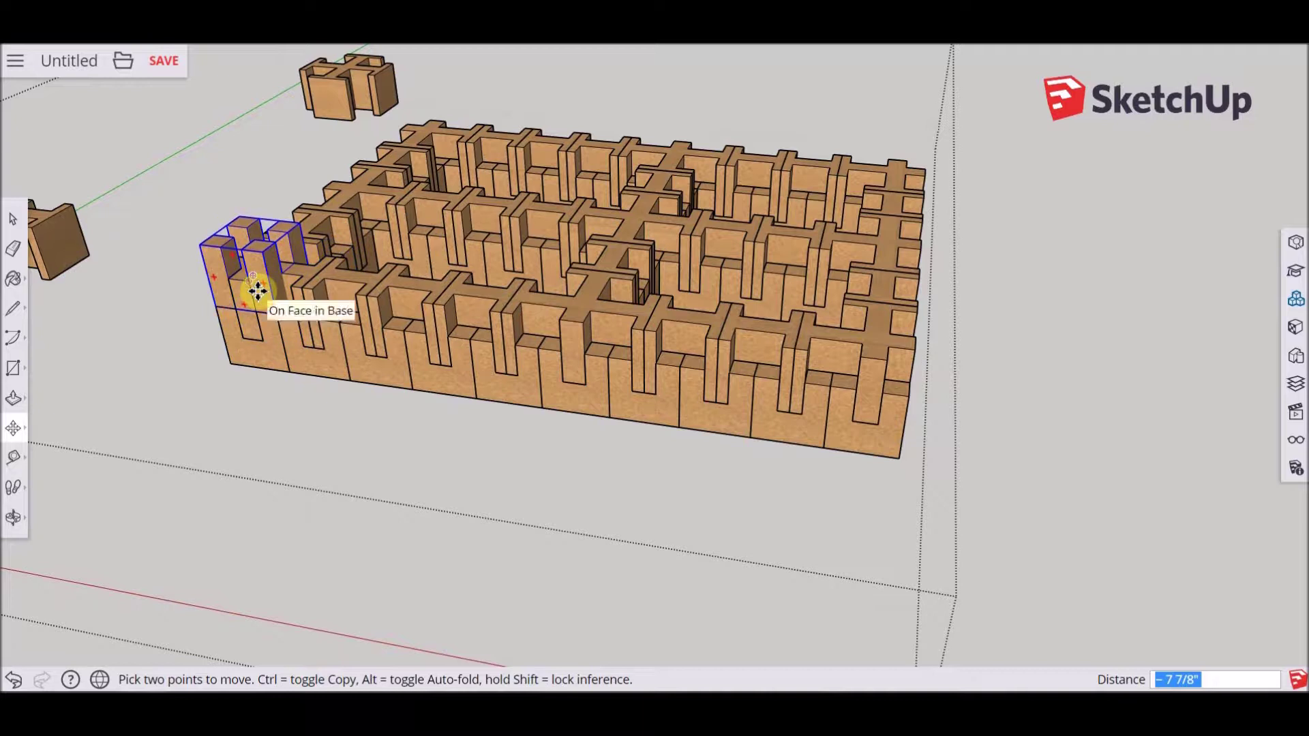
pyautogui.click(295, 293)
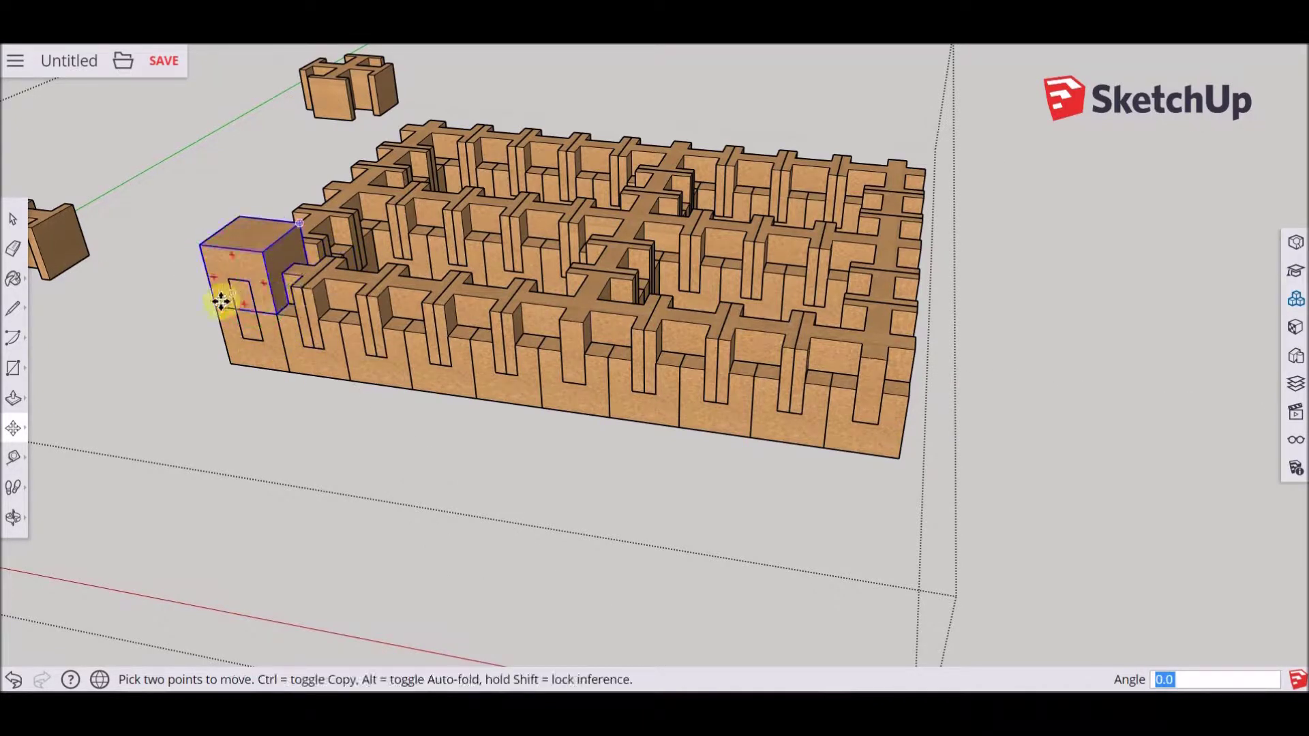
# - Array the flipped brick along the long side with x9 copies
pyautogui.click(199, 242)
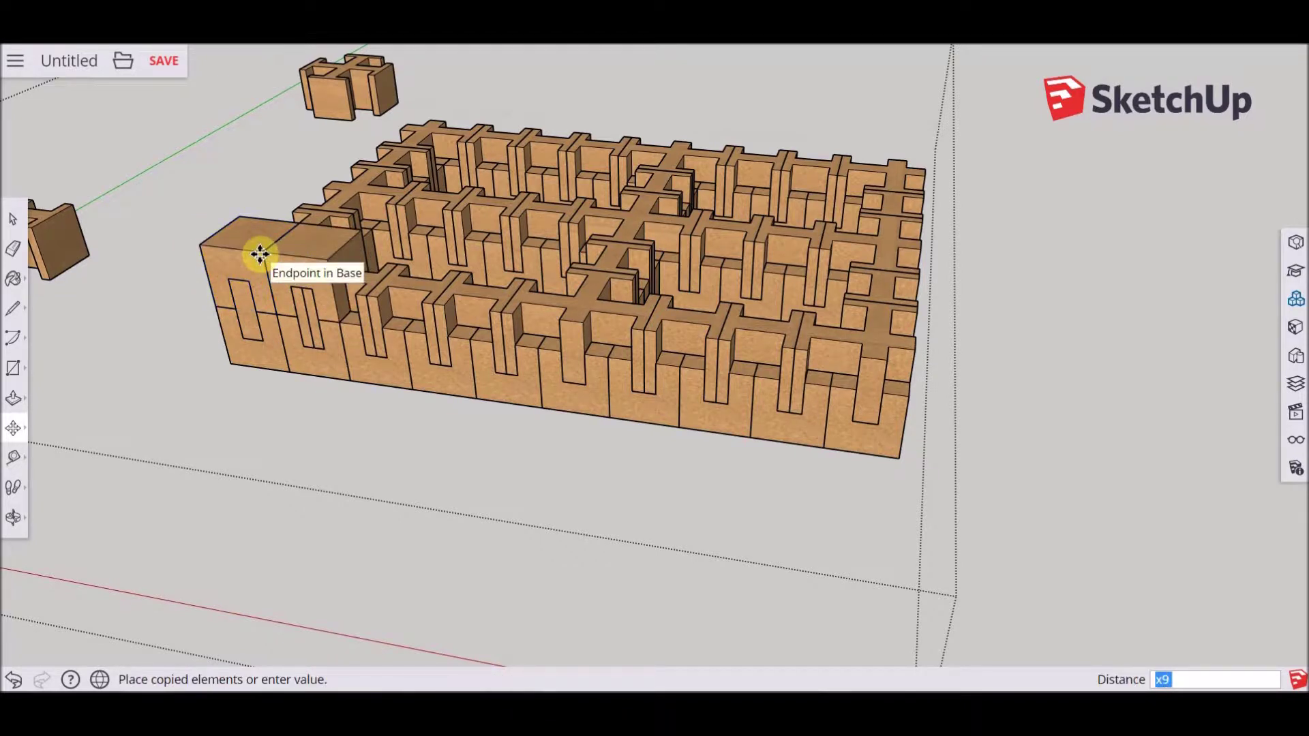
pyautogui.press('Return')
pyautogui.press('space')
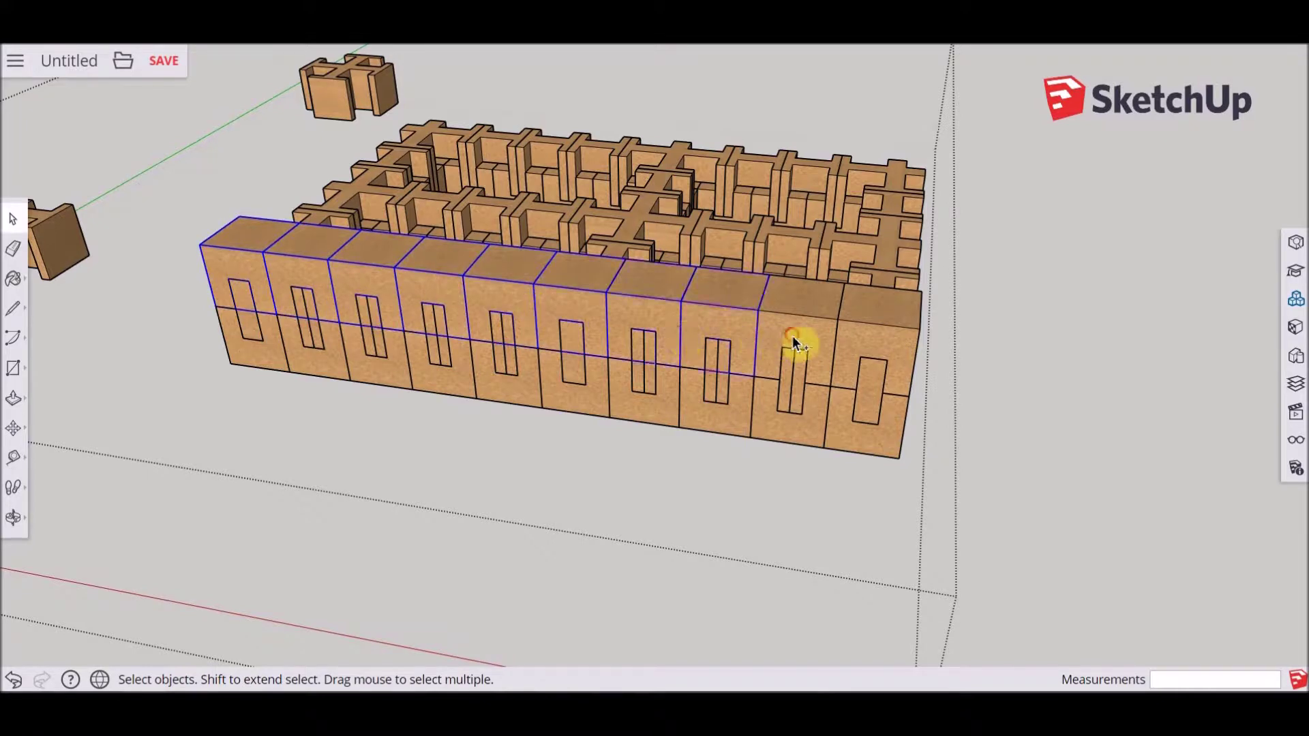
# - Copy the whole upper row of flipped bricks 3' 11 5/16" onto the opposite long side
pyautogui.moveTo(884, 309); pyautogui.dragTo(382, 272, button='middle')
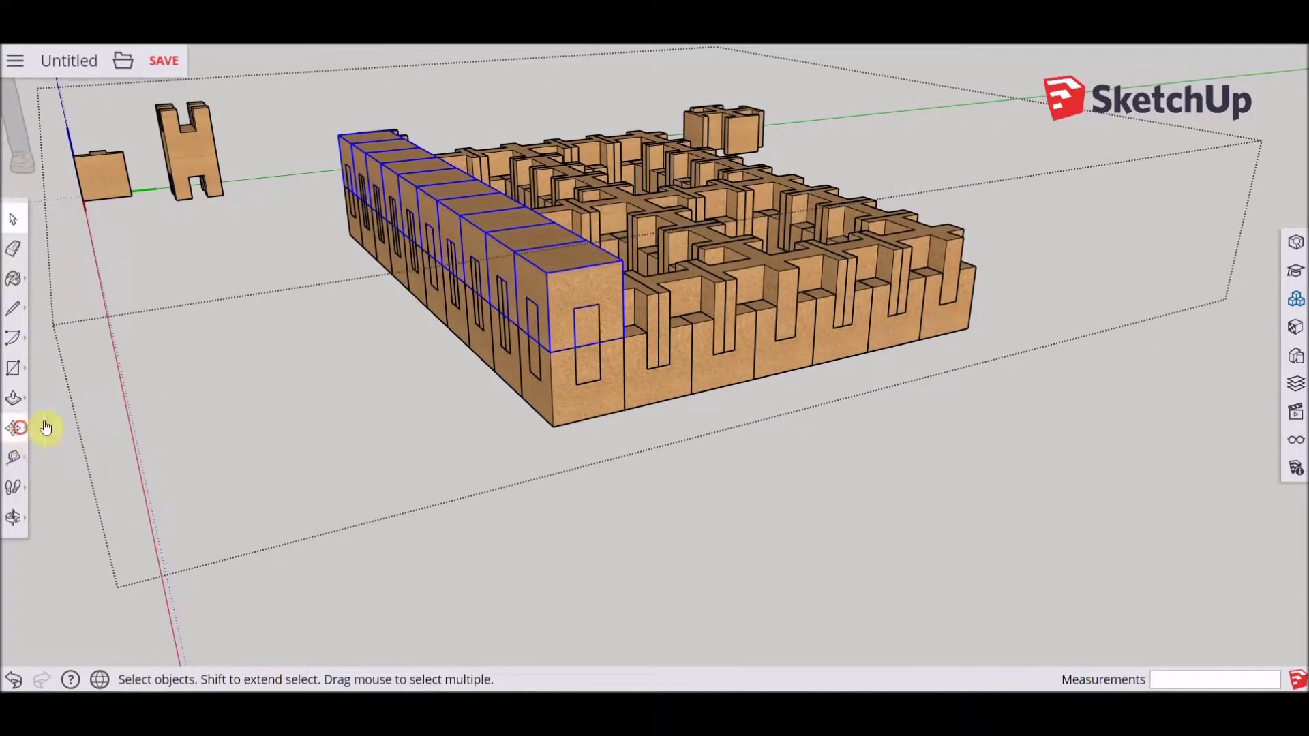
pyautogui.click(15, 428)
pyautogui.click(553, 350)
pyautogui.press('ctrl')
pyautogui.click(917, 273)
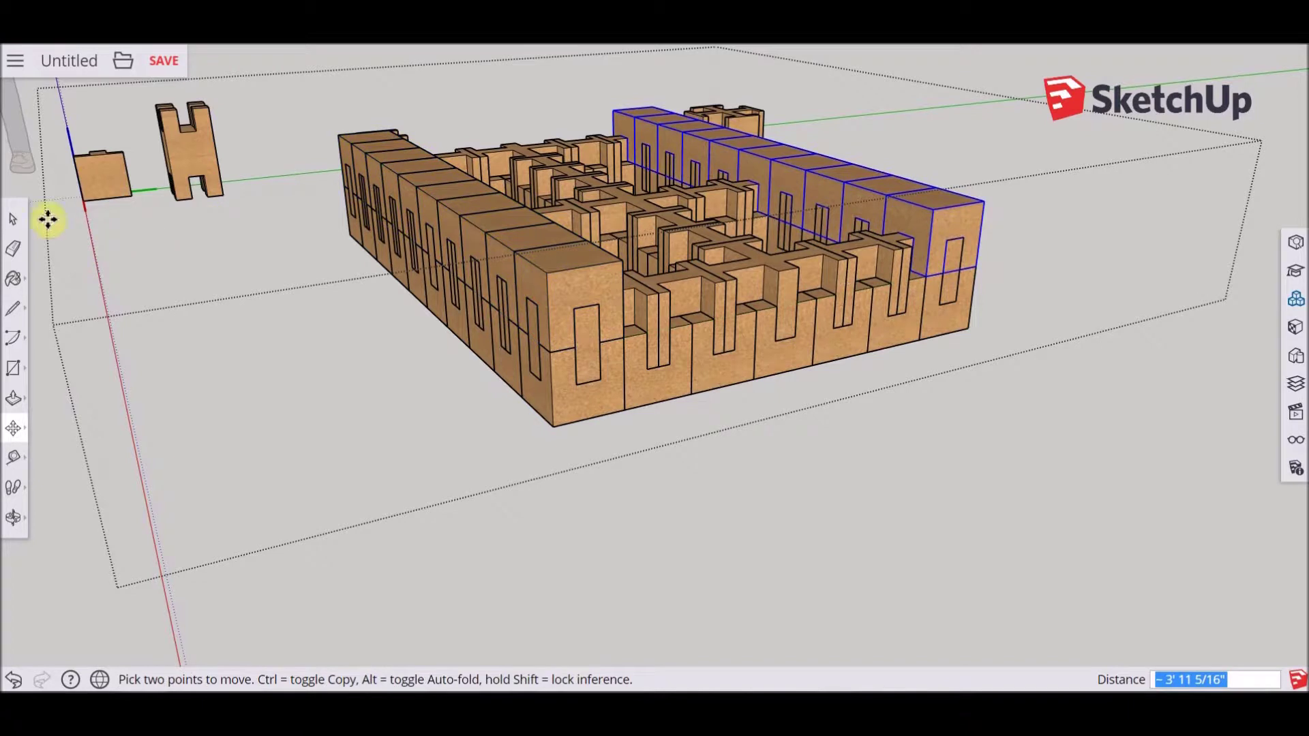
# - Copy the upper corner brick along the short side at 7 7/8" spacing with x4, then add one more brick in the last gap
pyautogui.click(13, 218)
pyautogui.click(16, 429)
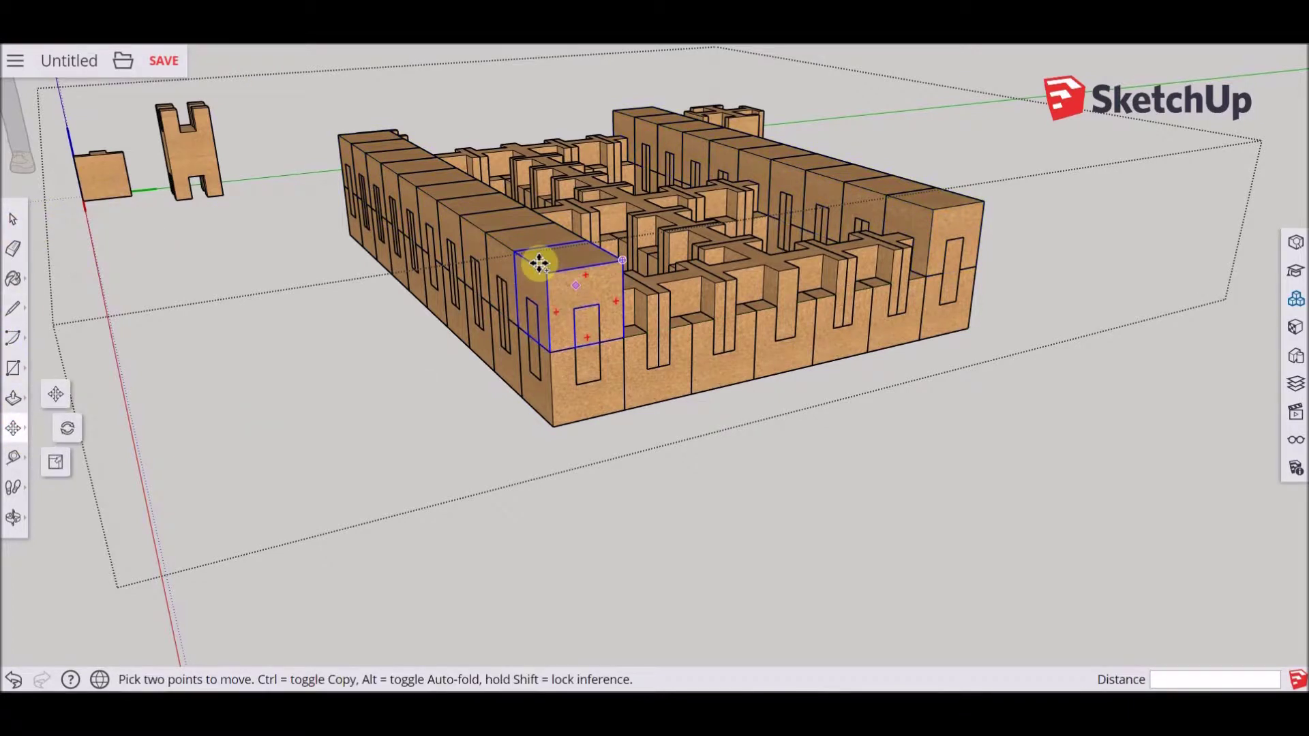
pyautogui.click(521, 255)
pyautogui.press('ctrl')
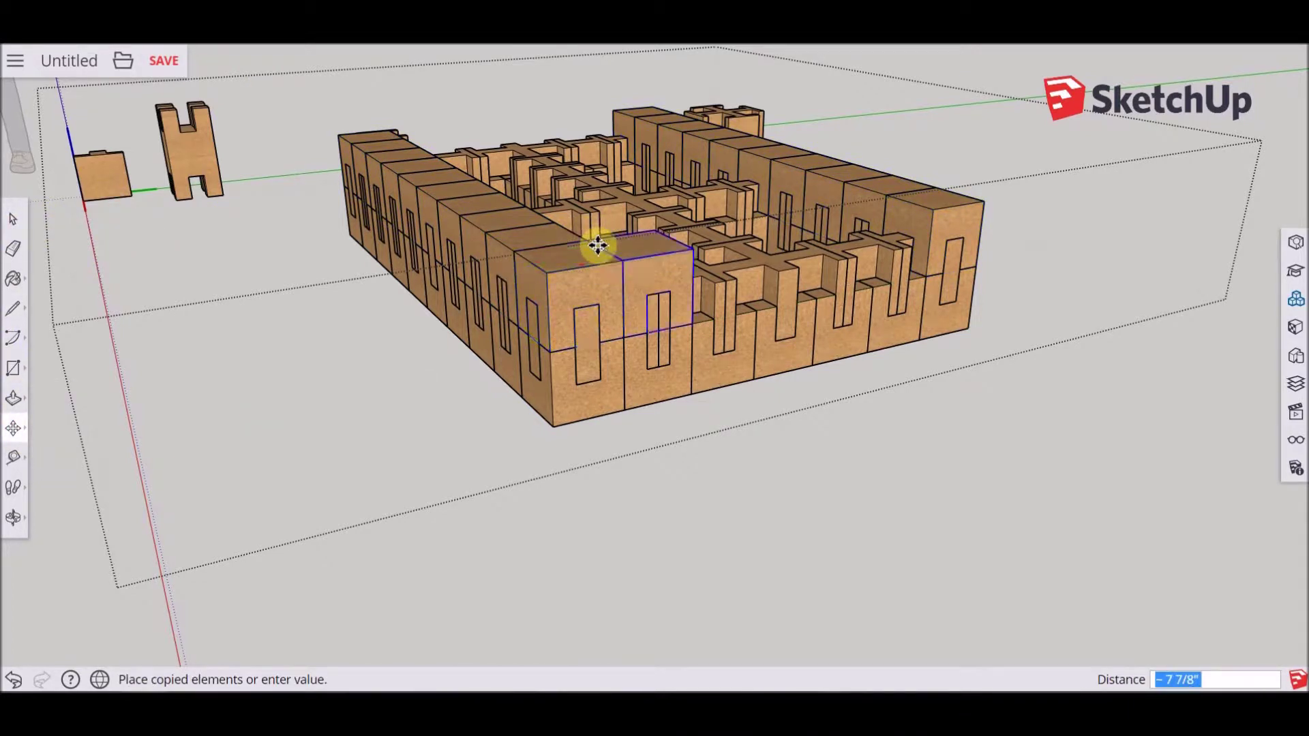
pyautogui.write('x4')
pyautogui.press('Return')
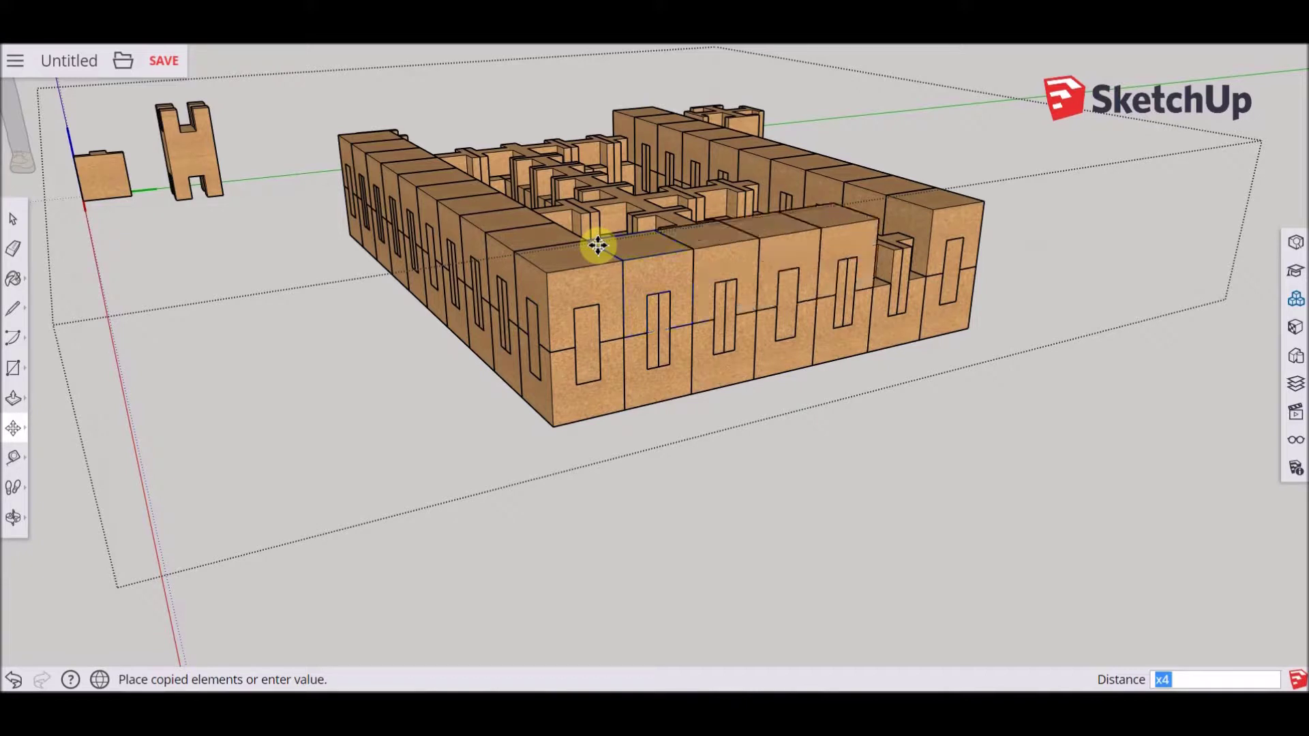
pyautogui.click(824, 231)
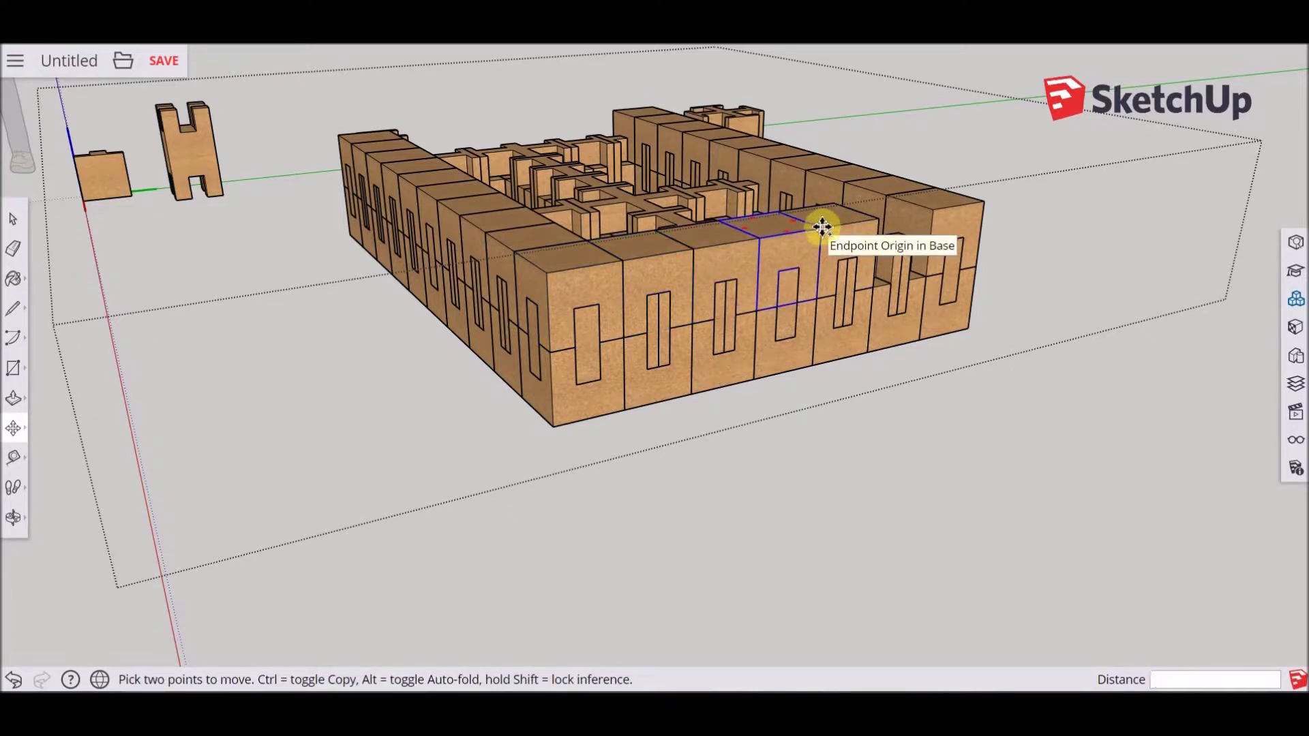
pyautogui.click(823, 227)
pyautogui.click(929, 208)
# - Copy the upper bricks between the corners of the short side 5' 10 15/16" onto the opposite short side
pyautogui.click(12, 218)
pyautogui.click(727, 276)
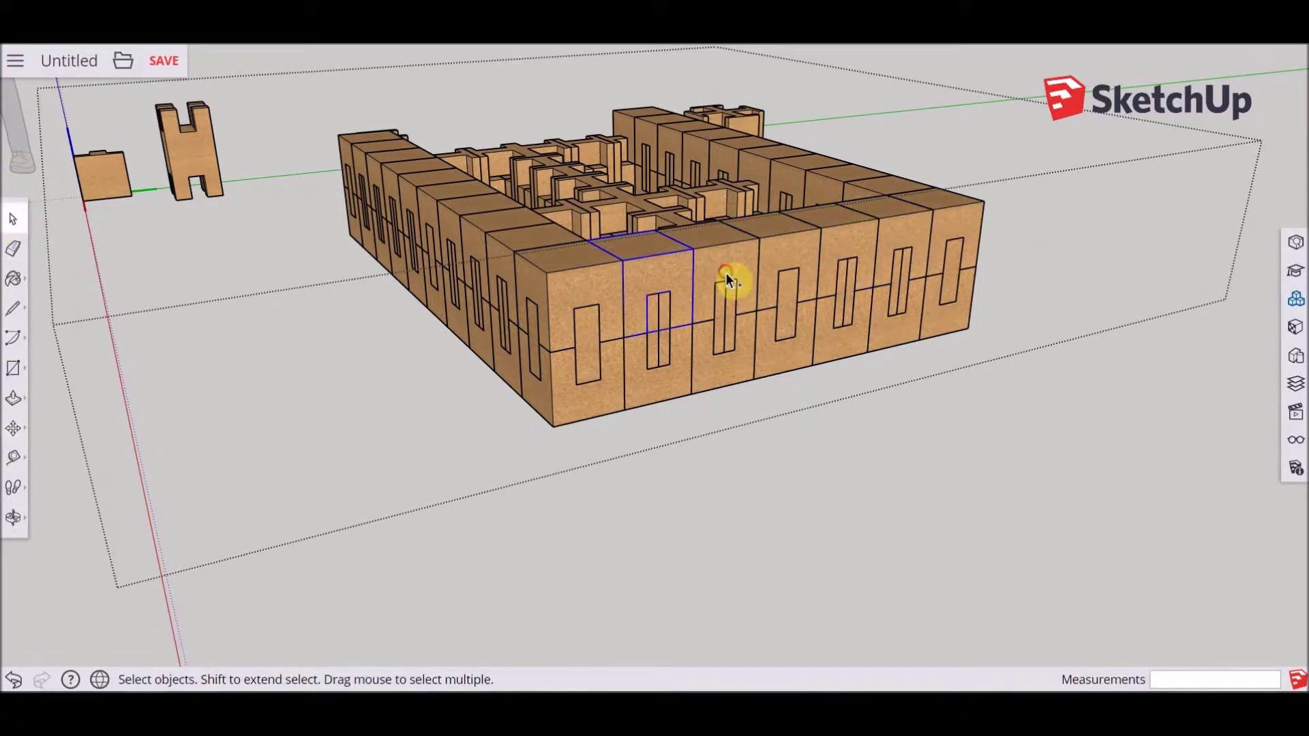
pyautogui.click(15, 425)
pyautogui.click(622, 260)
pyautogui.press('ctrl')
pyautogui.click(404, 138)
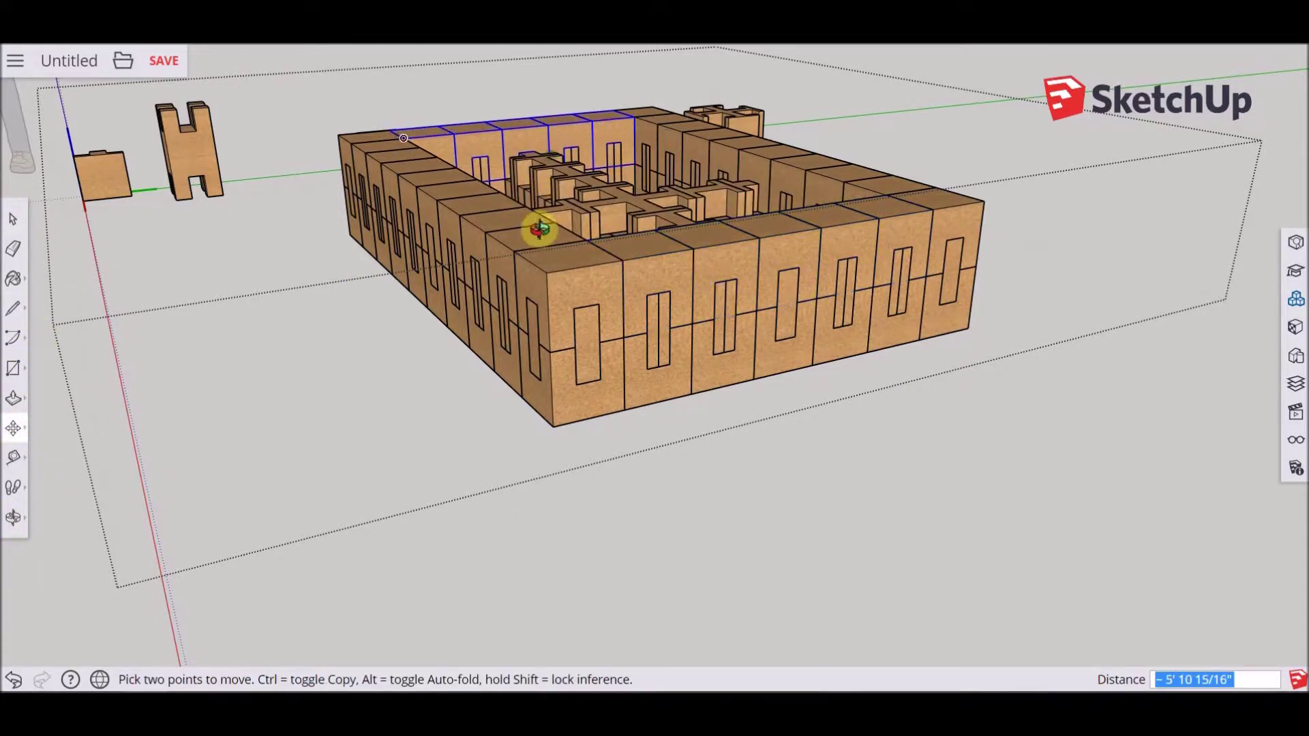
# - Copy the same row of upper bricks 3' 3 7/16" onto the middle cross row
pyautogui.moveTo(404, 139); pyautogui.dragTo(477, 214, button='middle')
pyautogui.click(382, 170)
pyautogui.click(497, 316)
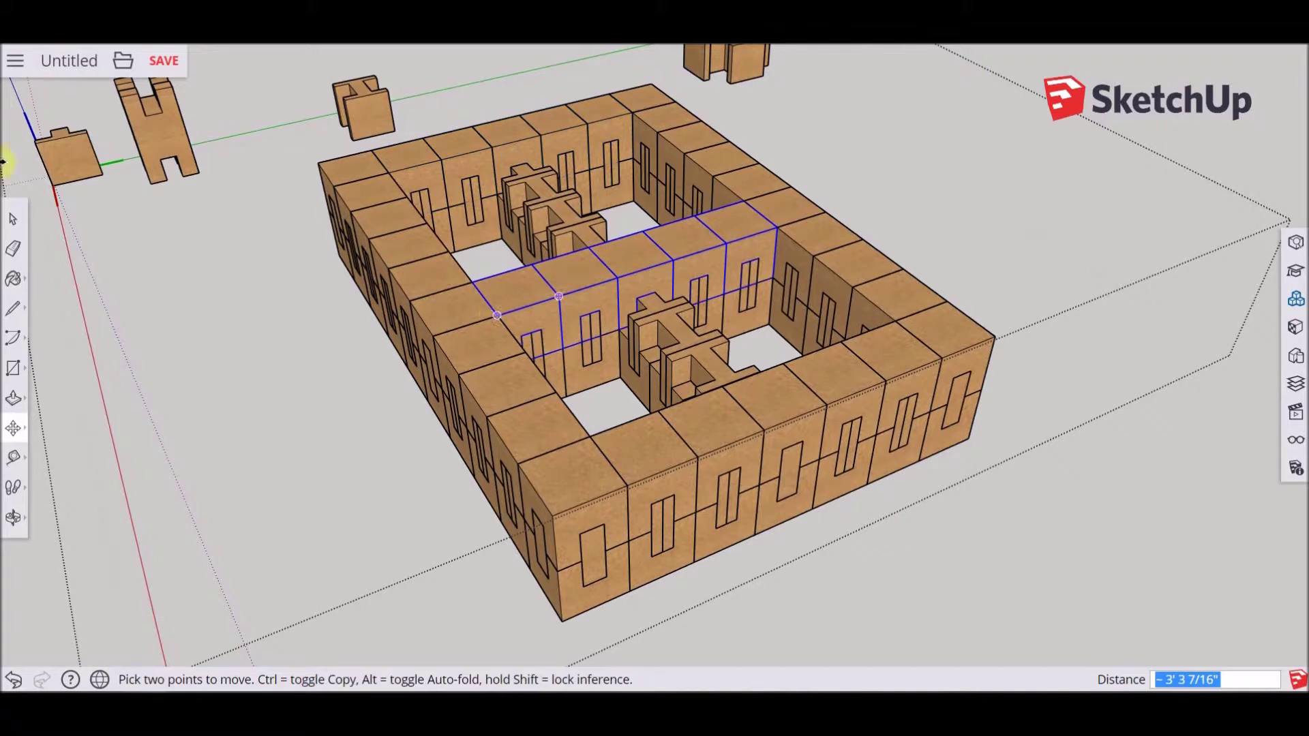
# - Copy the long side's upper bricks that lie between the cross rows 1' 11 5/8" inward onto the centre row
pyautogui.click(12, 218)
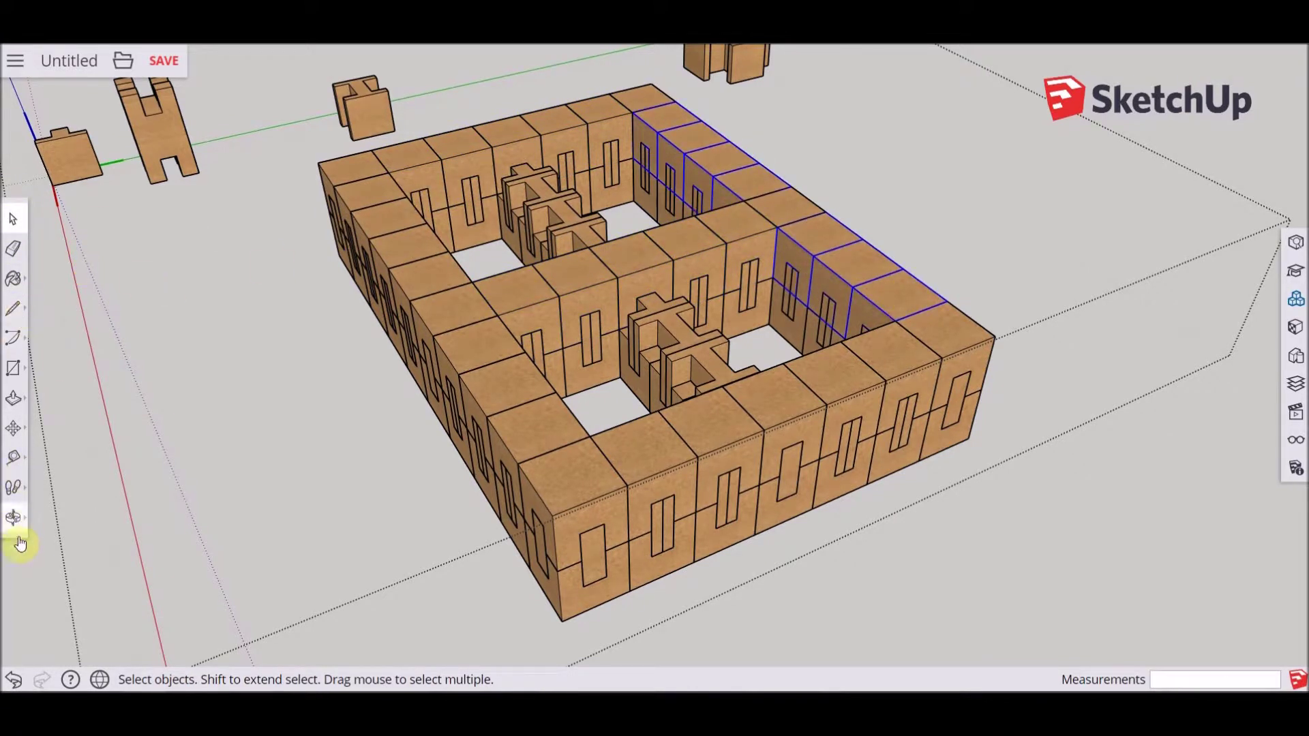
pyautogui.click(13, 426)
pyautogui.click(634, 111)
pyautogui.press('ctrl')
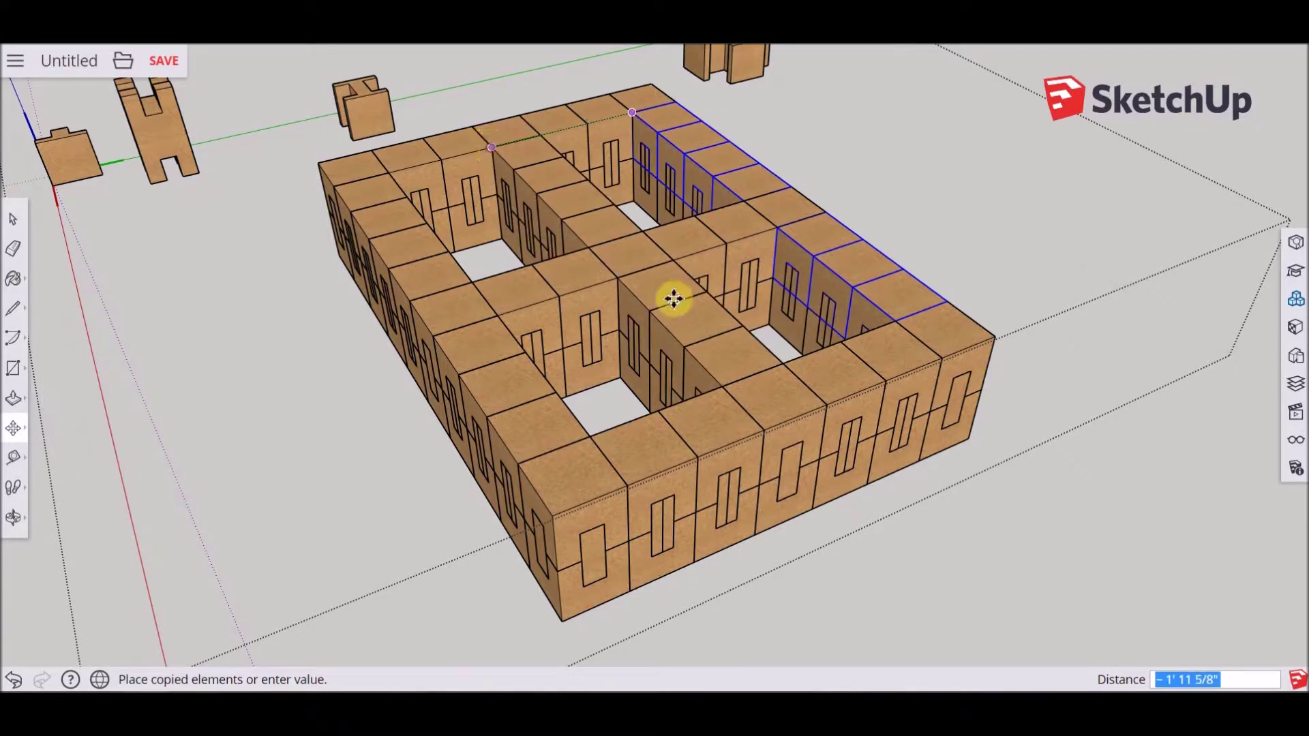
pyautogui.click(496, 149)
# - Insert the Cama box 1.60 bed model from the component library beside the frame's short side
pyautogui.scroll(-5, 732, 336)
pyautogui.moveTo(711, 556); pyautogui.dragTo(634, 443, button='middle')
pyautogui.click(13, 218)
pyautogui.click(1295, 298)
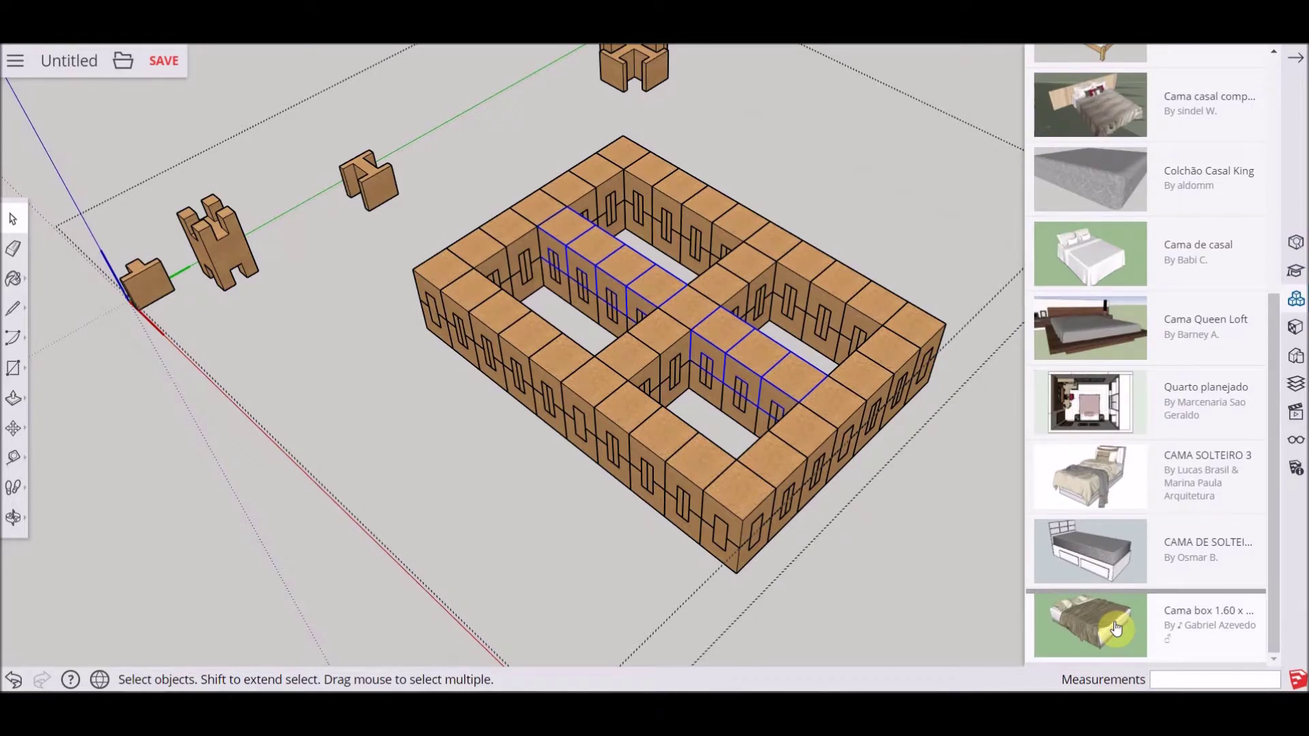
pyautogui.click(1115, 628)
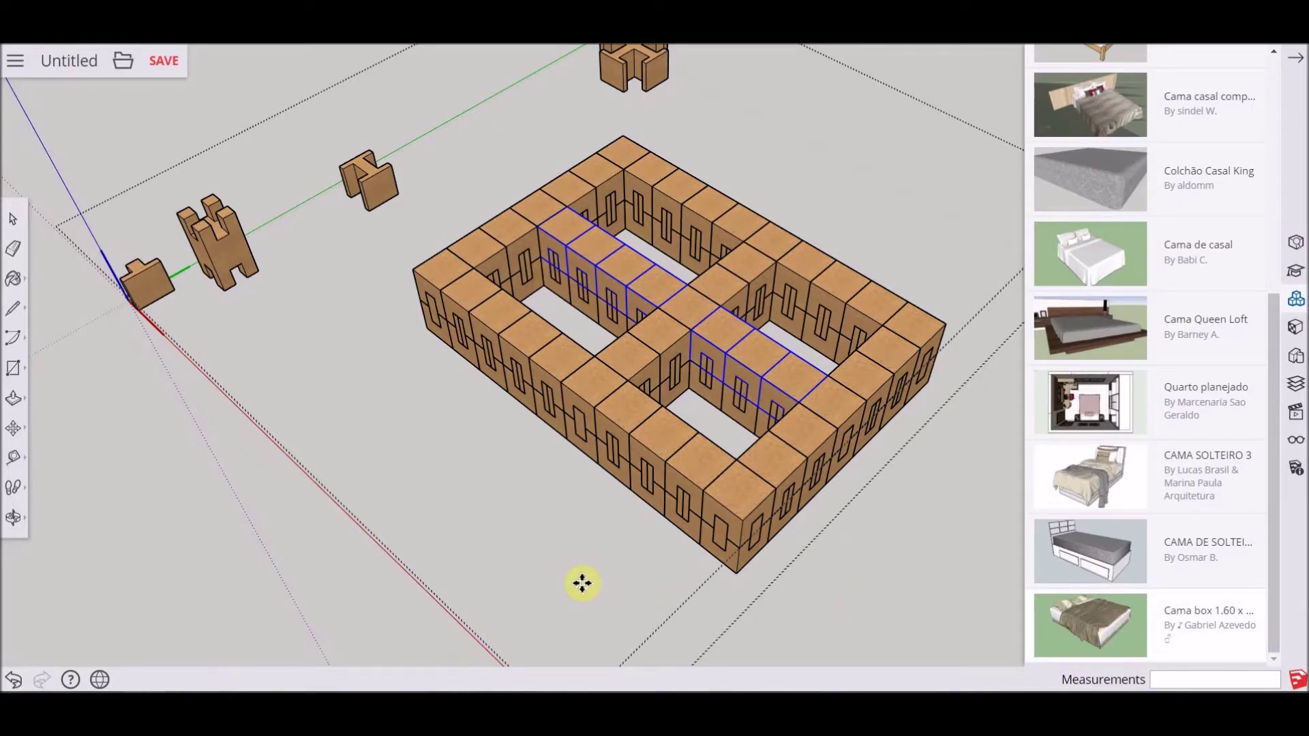
pyautogui.moveTo(461, 491); pyautogui.dragTo(518, 396, button='middle')
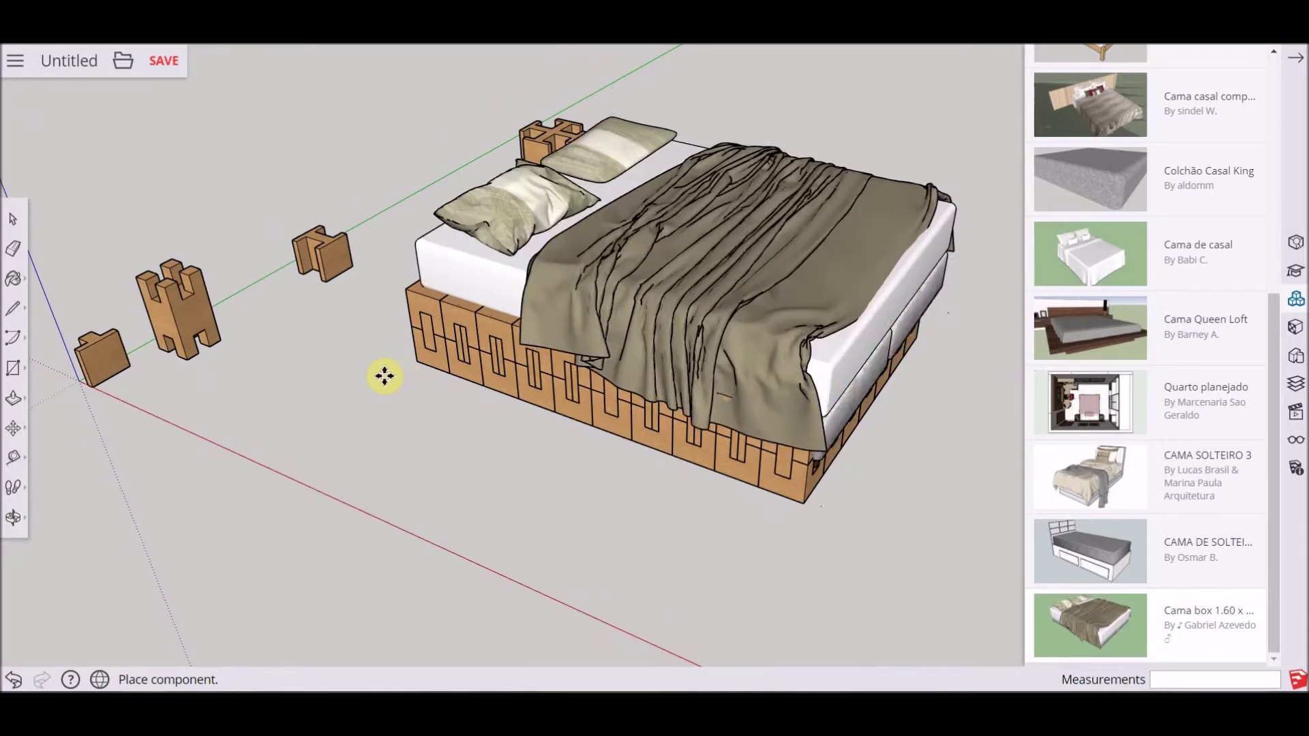
pyautogui.click(751, 526)
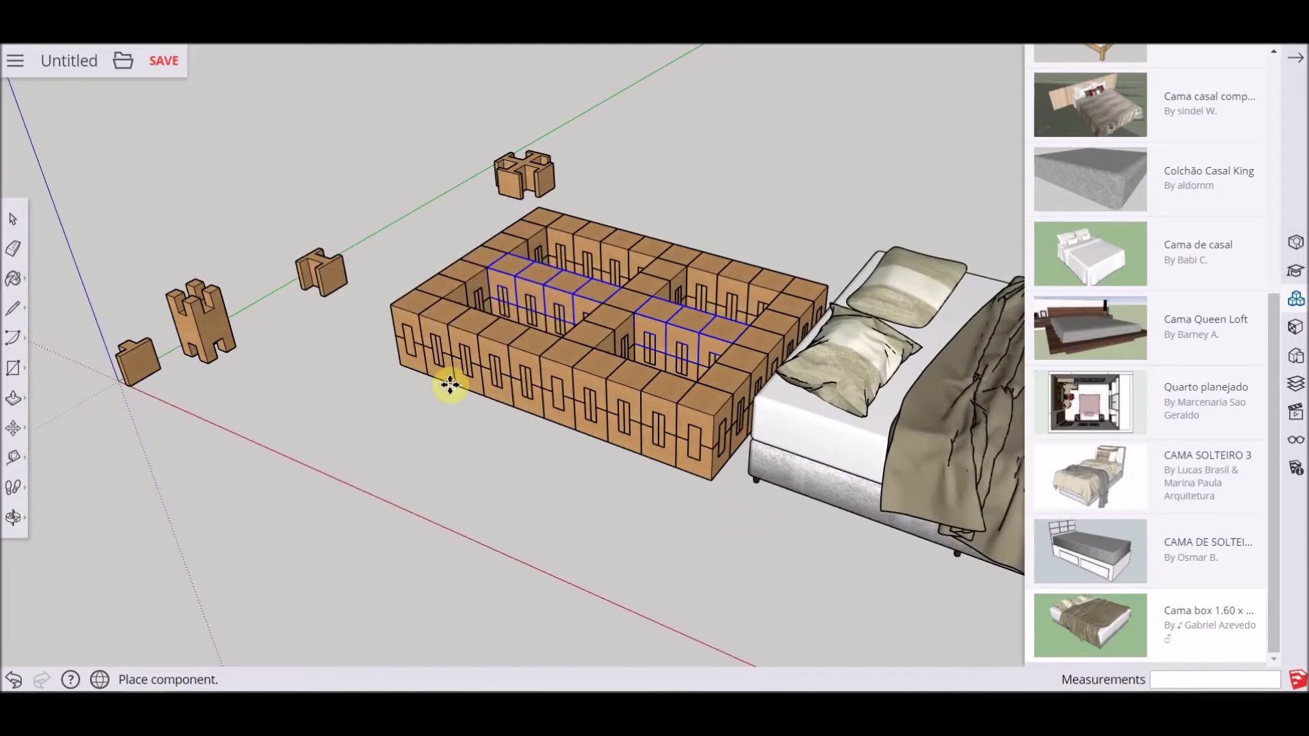
# - Delete the grey box base and the legs inside the bed model, keeping the mattress, pillows and blanket
pyautogui.click(13, 219)
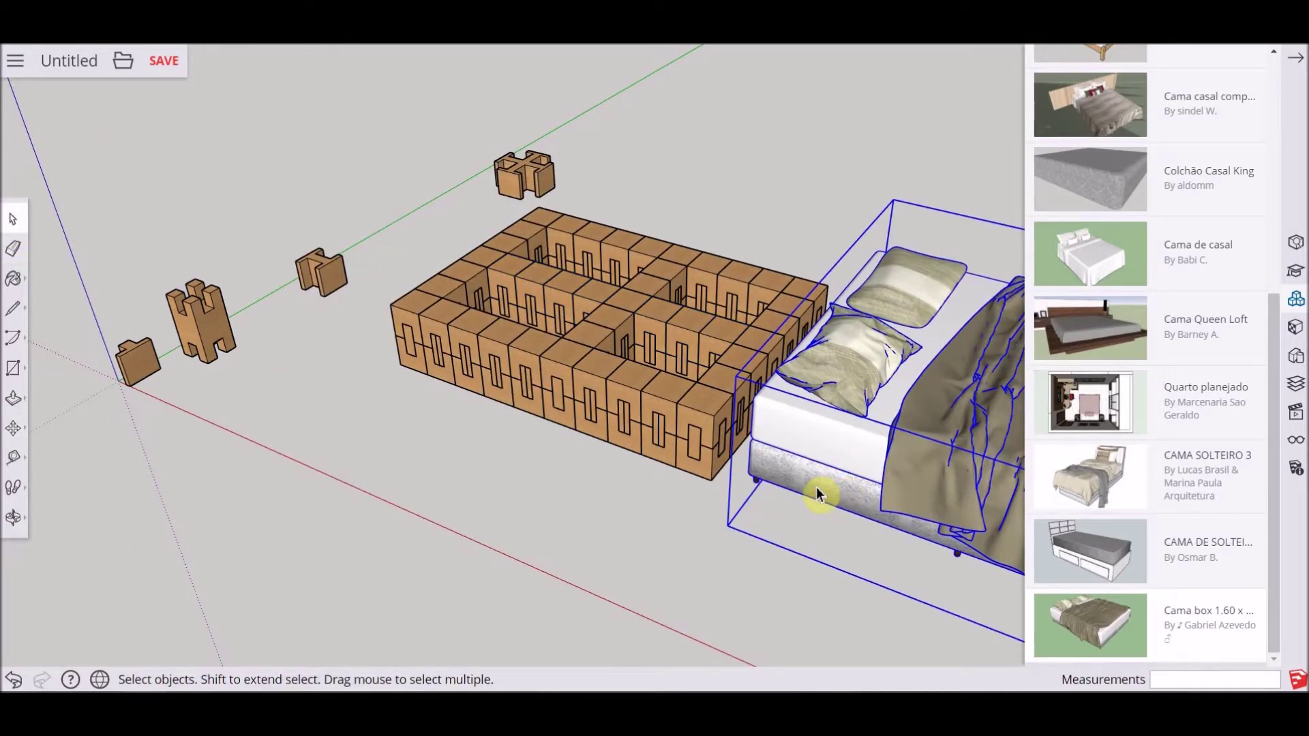
pyautogui.doubleClick(818, 494)
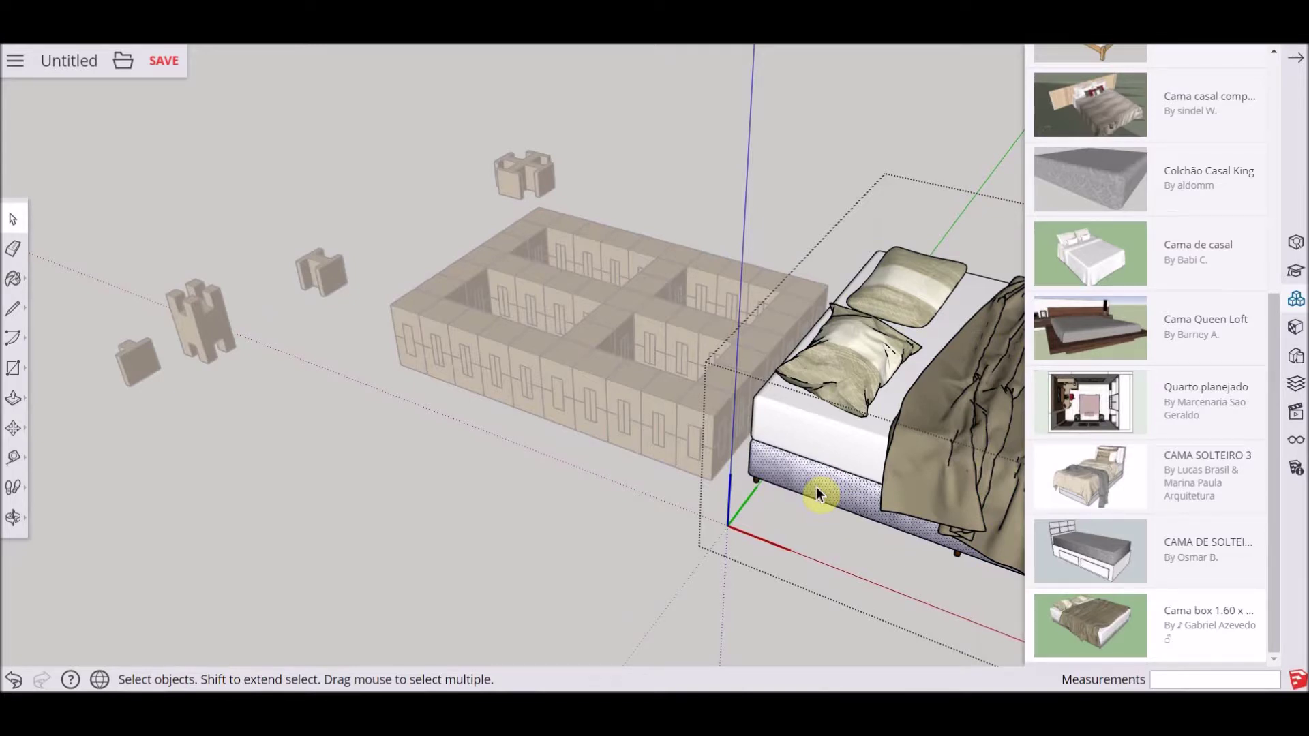
pyautogui.press('Delete')
pyautogui.moveTo(459, 312); pyautogui.dragTo(974, 533, button='middle')
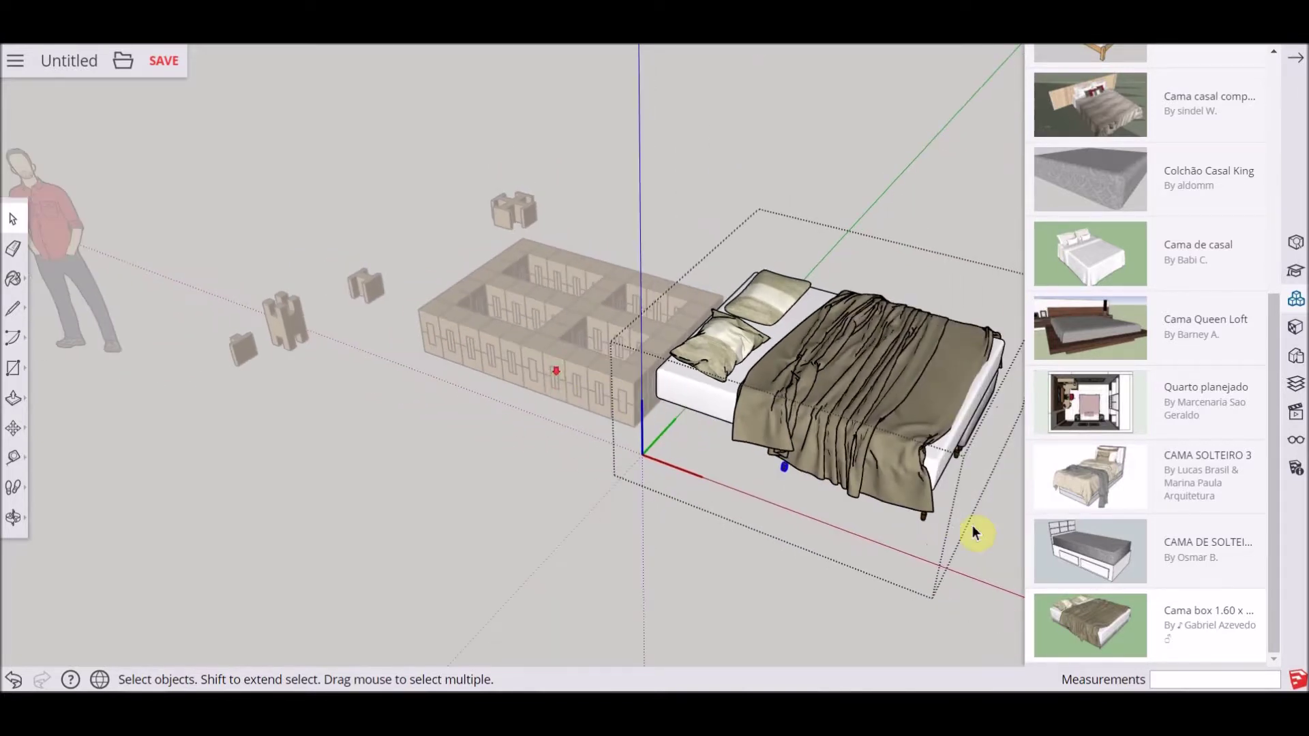
pyautogui.moveTo(831, 492); pyautogui.dragTo(921, 492, button='middle')
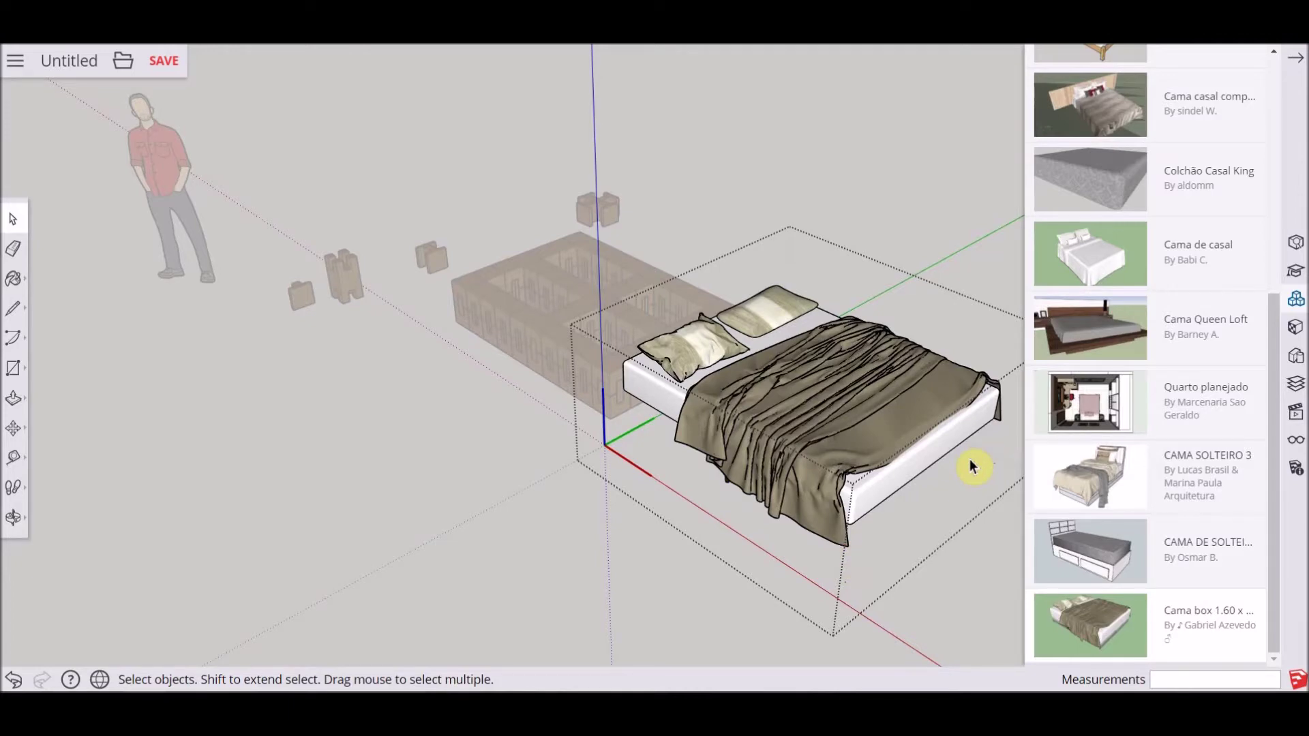
pyautogui.moveTo(869, 517); pyautogui.dragTo(682, 382, button='middle')
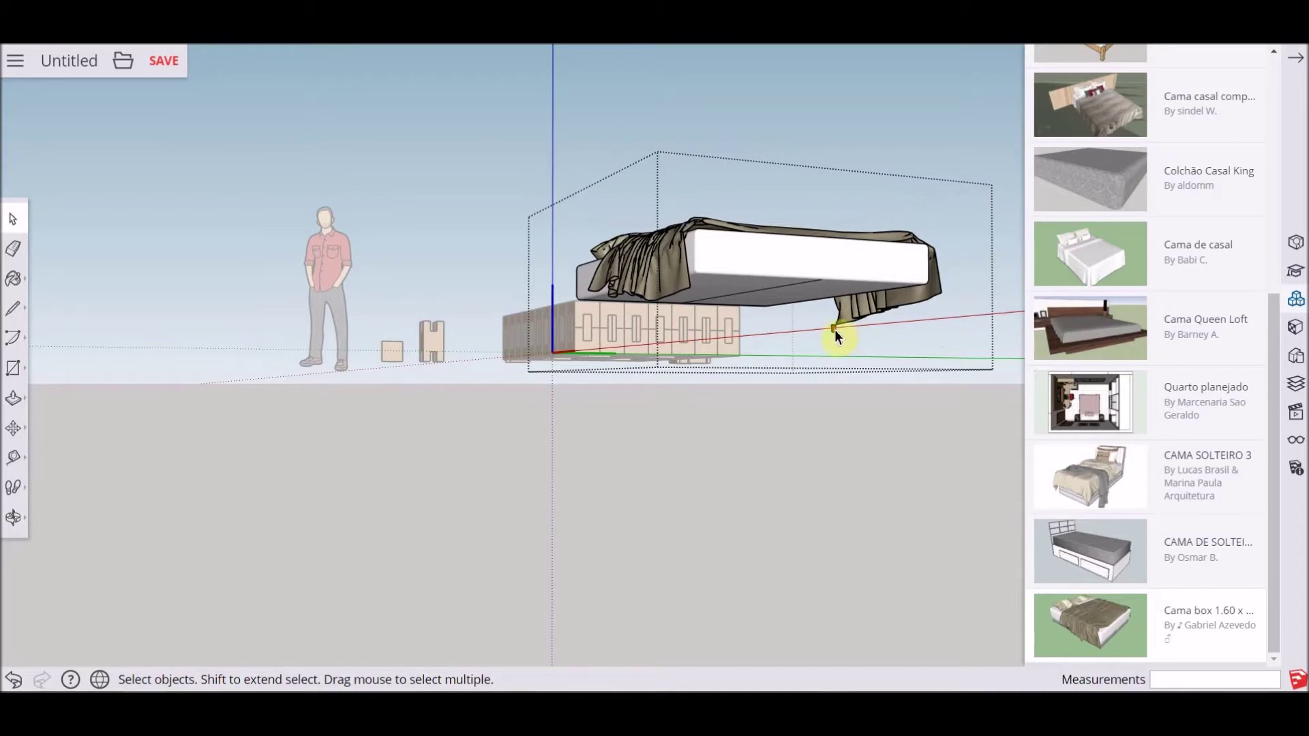
pyautogui.moveTo(777, 297); pyautogui.dragTo(891, 473, button='middle')
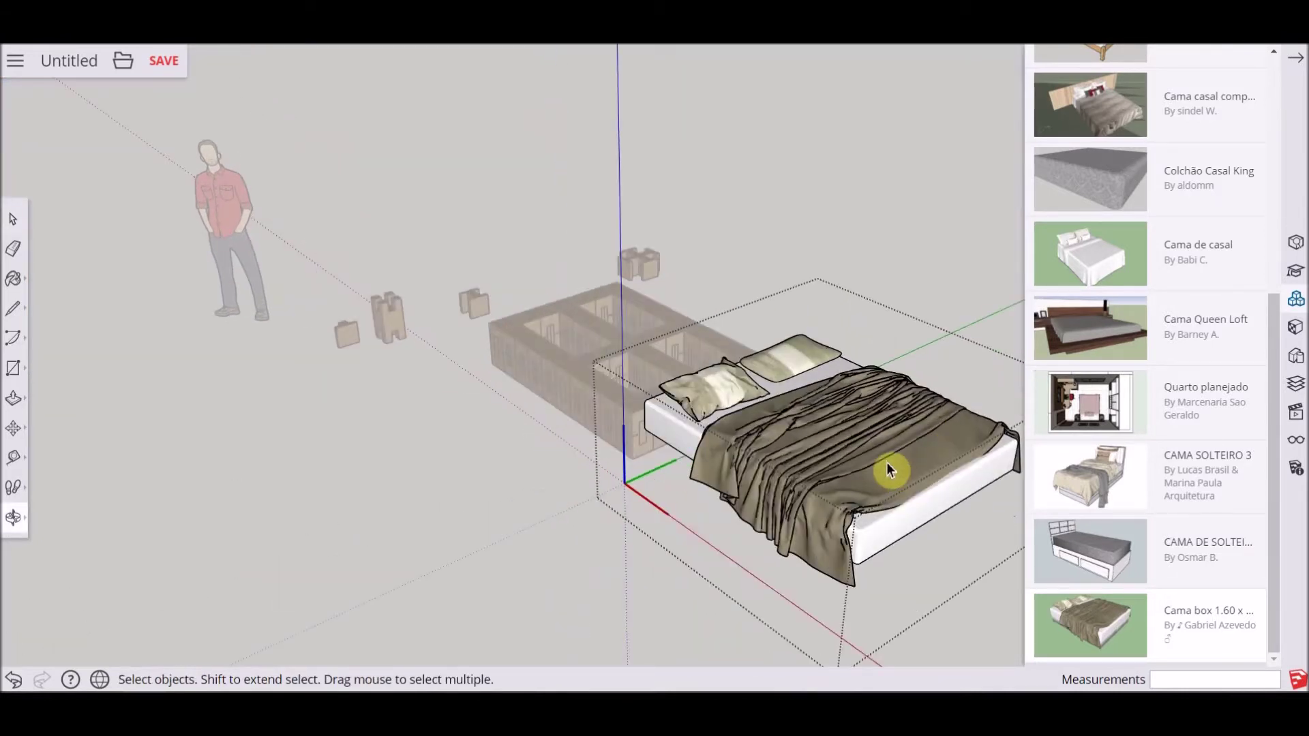
# - Move the bed model by the mattress's lower front corner about 7' 3 1/2" onto the matching top corner of the brick frame
pyautogui.click(868, 445)
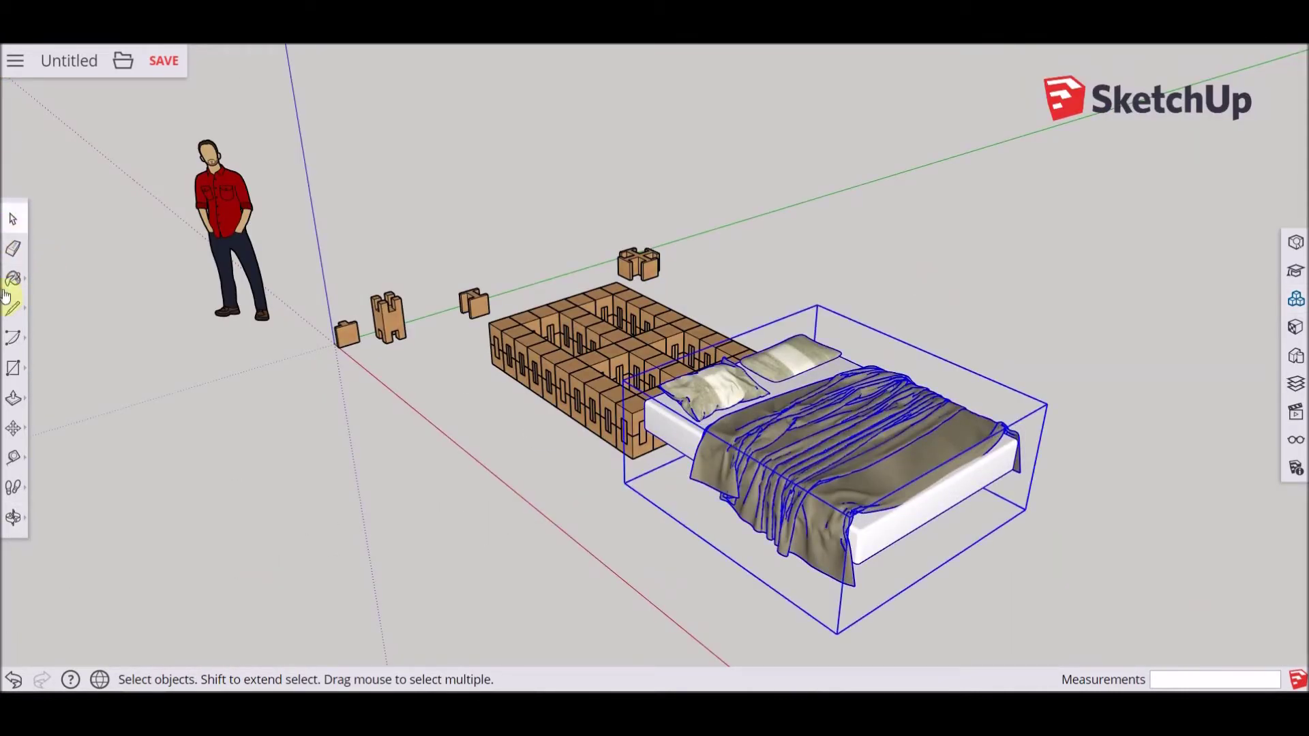
pyautogui.click(15, 443)
pyautogui.click(860, 564)
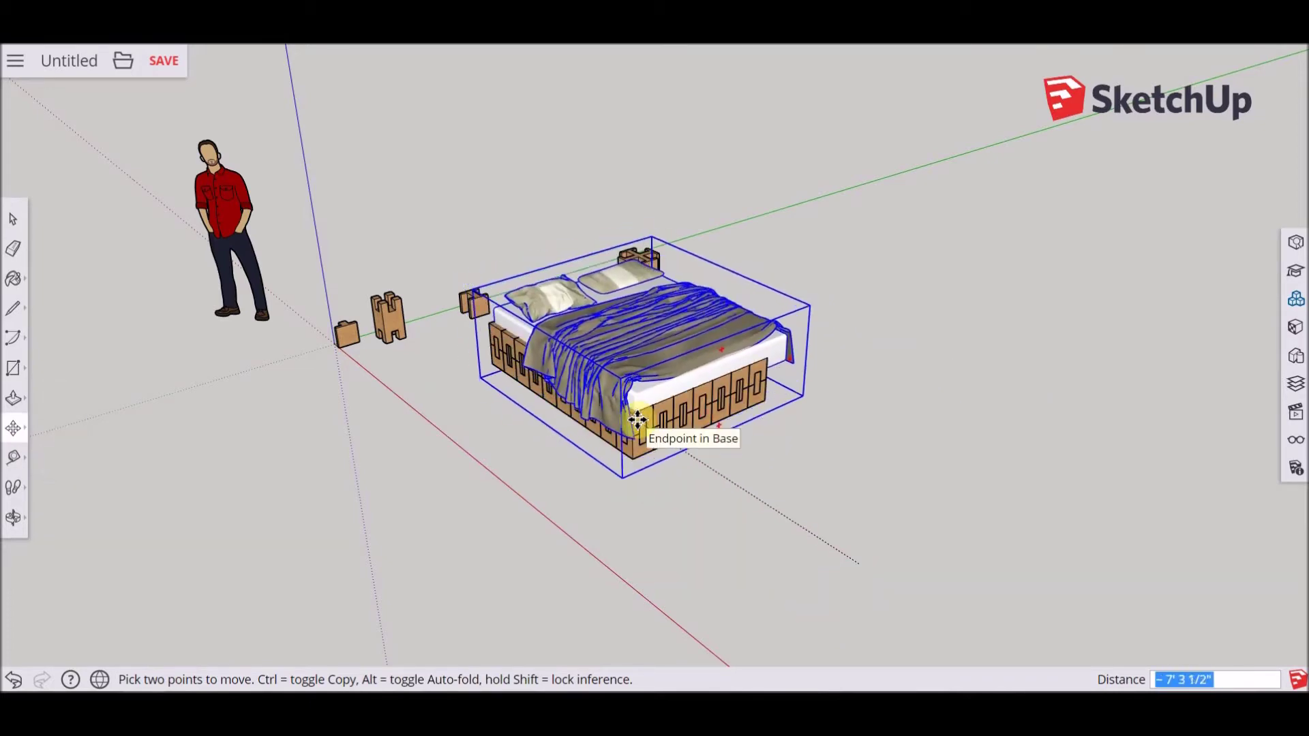
pyautogui.moveTo(679, 378); pyautogui.dragTo(762, 495, button='middle')
pyautogui.scroll(3, 547, 257)
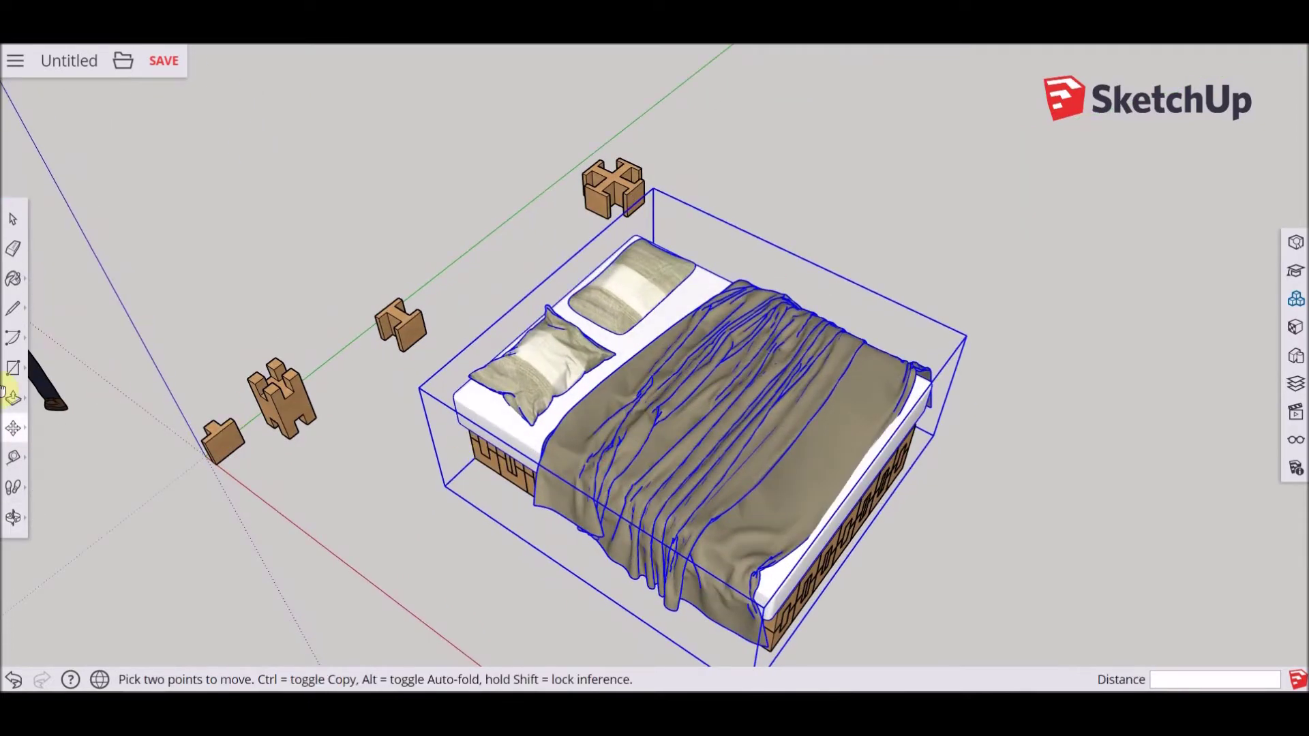
pyautogui.moveTo(396, 503); pyautogui.dragTo(334, 559, button='middle')
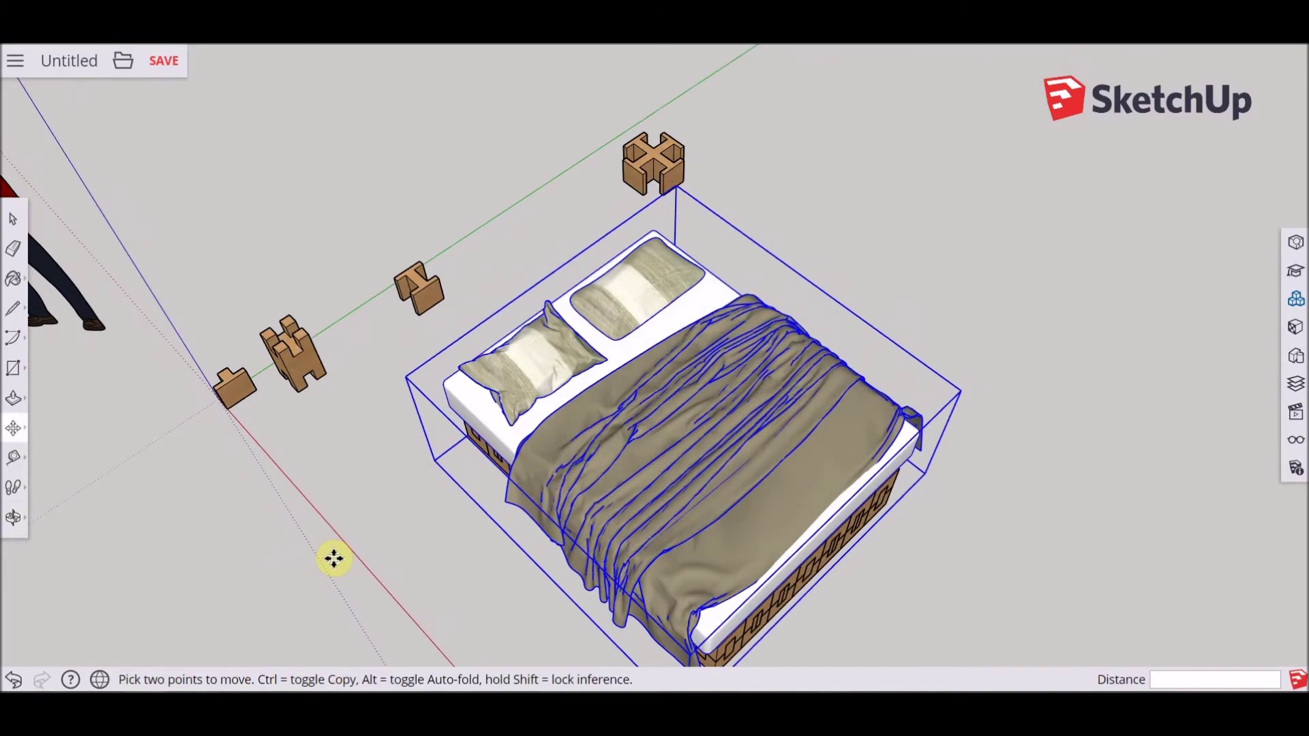
pyautogui.scroll(-1, 575, 488)
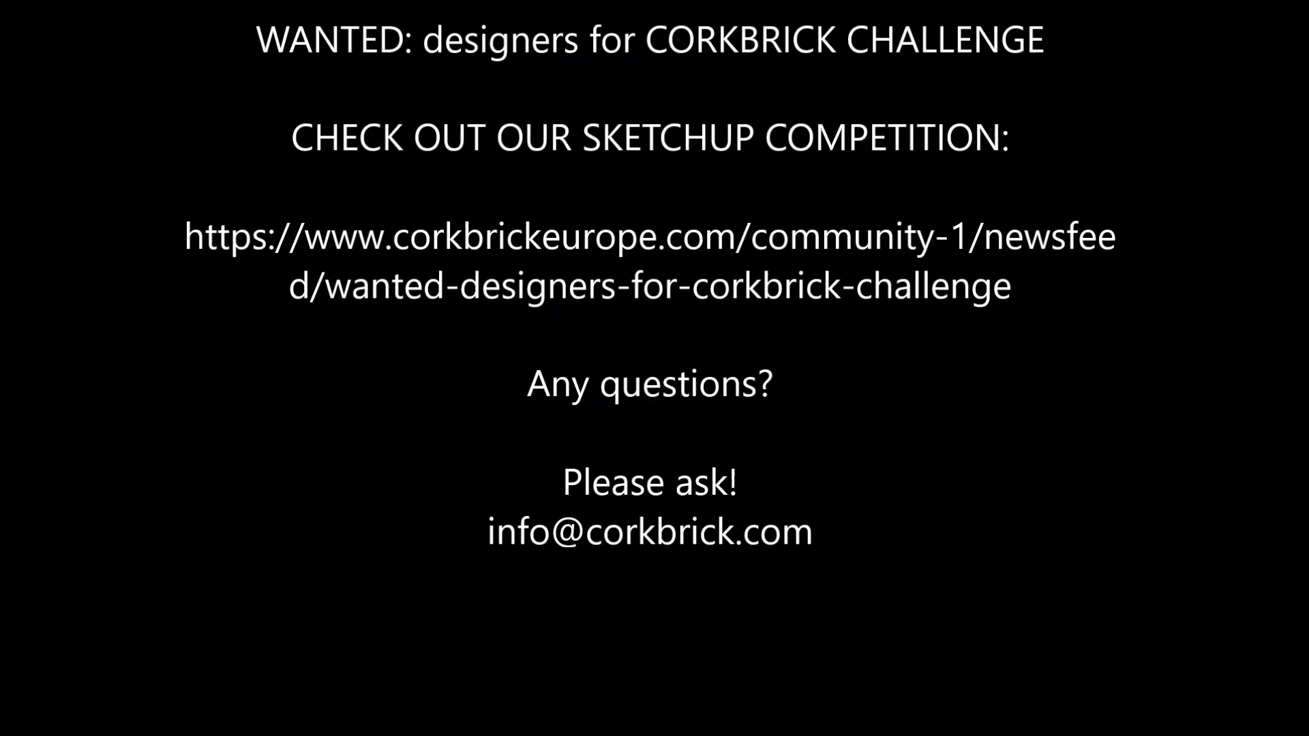